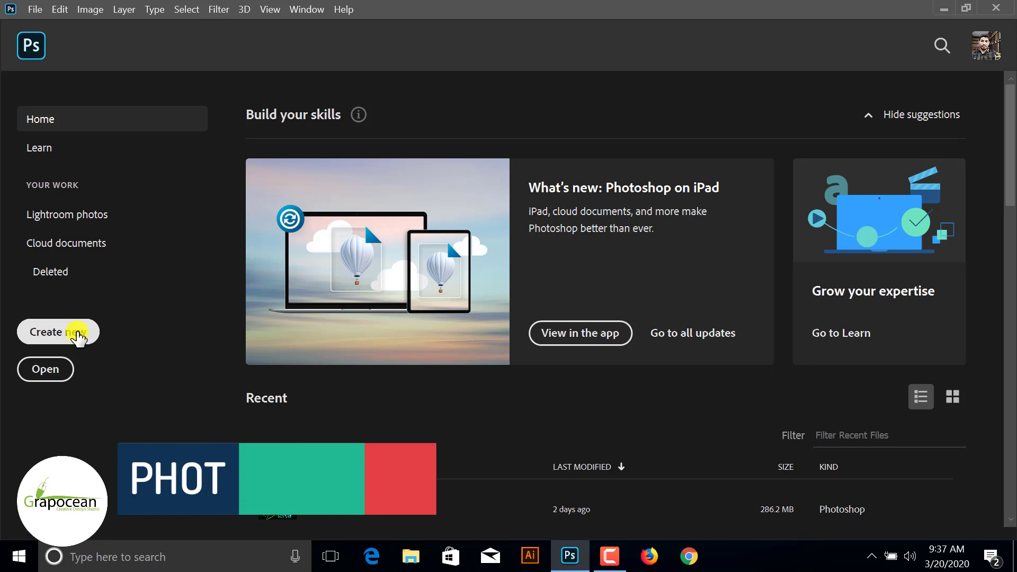
Create a new 2 x 3.5 inch, 300 ppi document named Business Card
left_click(78, 334)
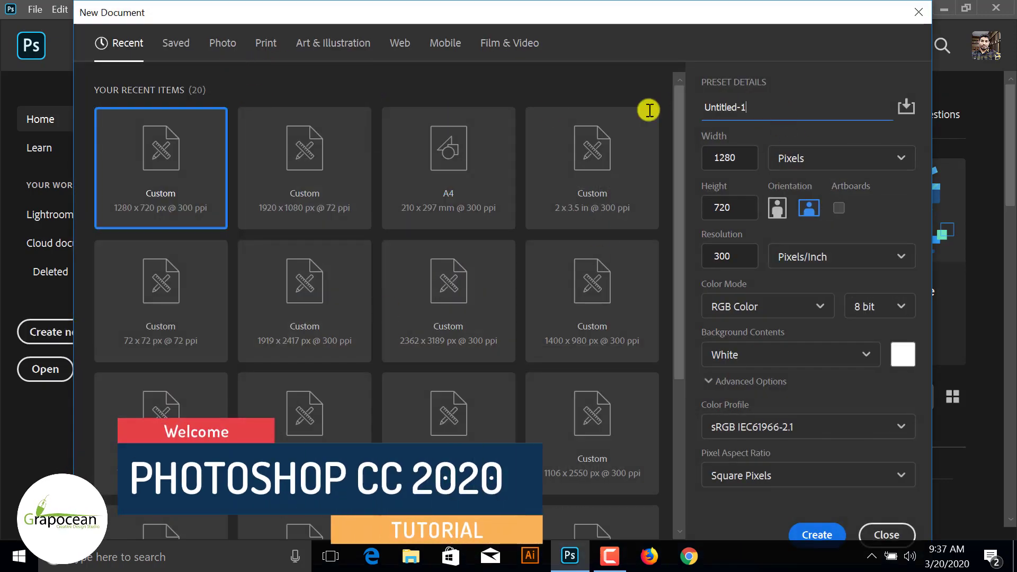
key("ctrl+a")
type("Bus")
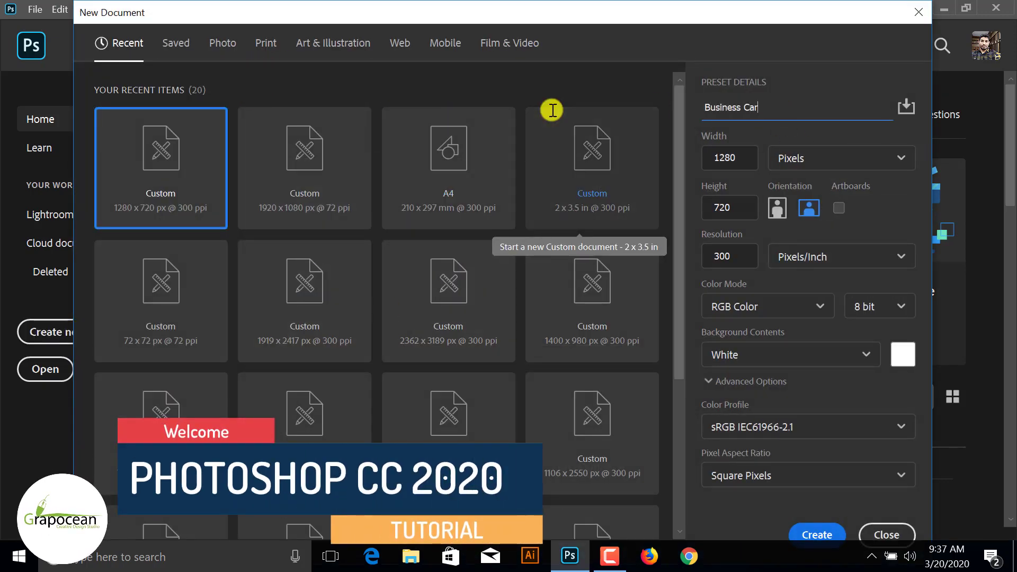
left_click(835, 153)
left_click(787, 215)
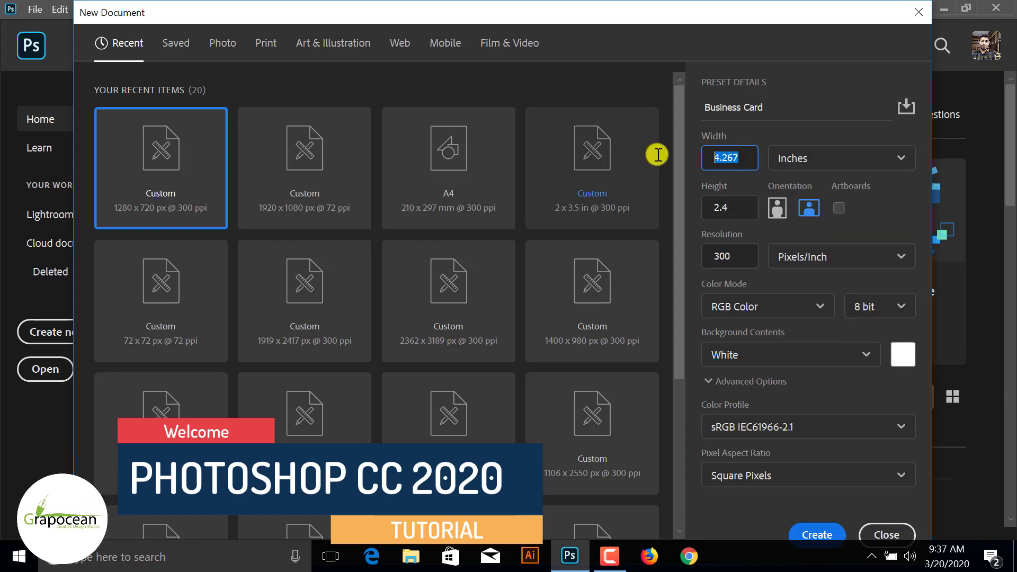
type("2")
key("Tab")
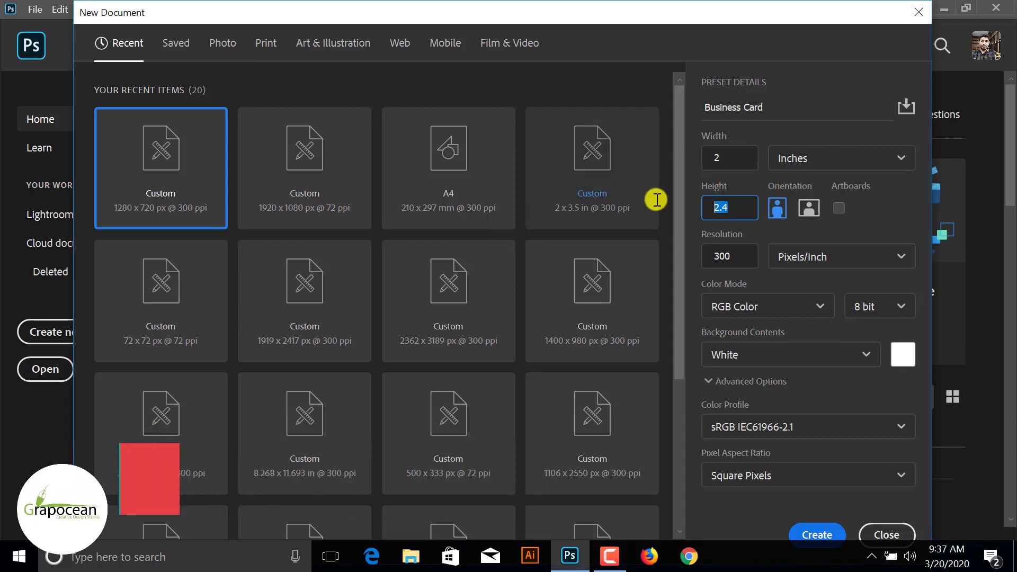
type("3.5")
left_click(816, 534)
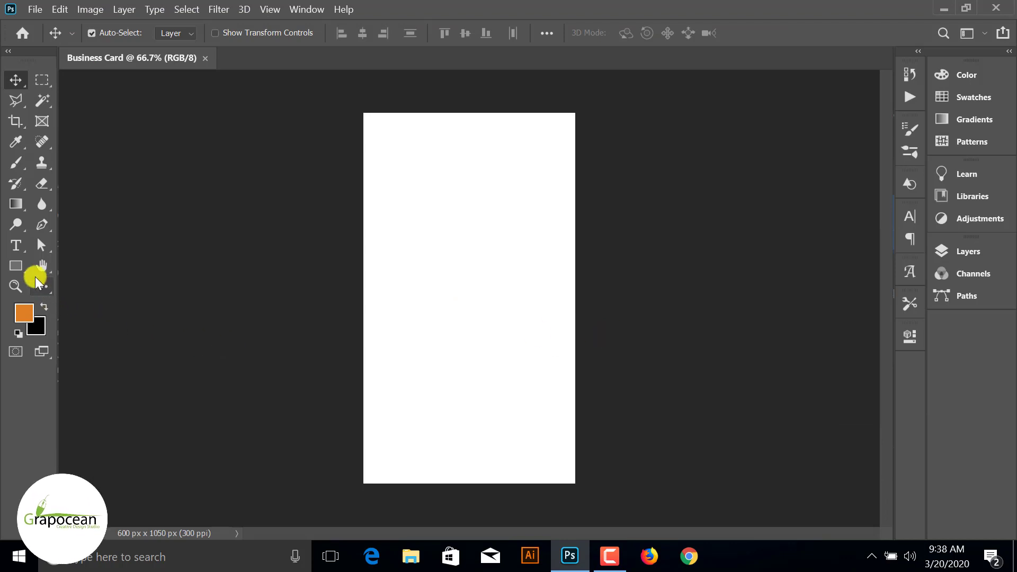
Draw a Rectangle 1 shape spanning the whole card canvas, about 615 x 1069 px
left_click(15, 265)
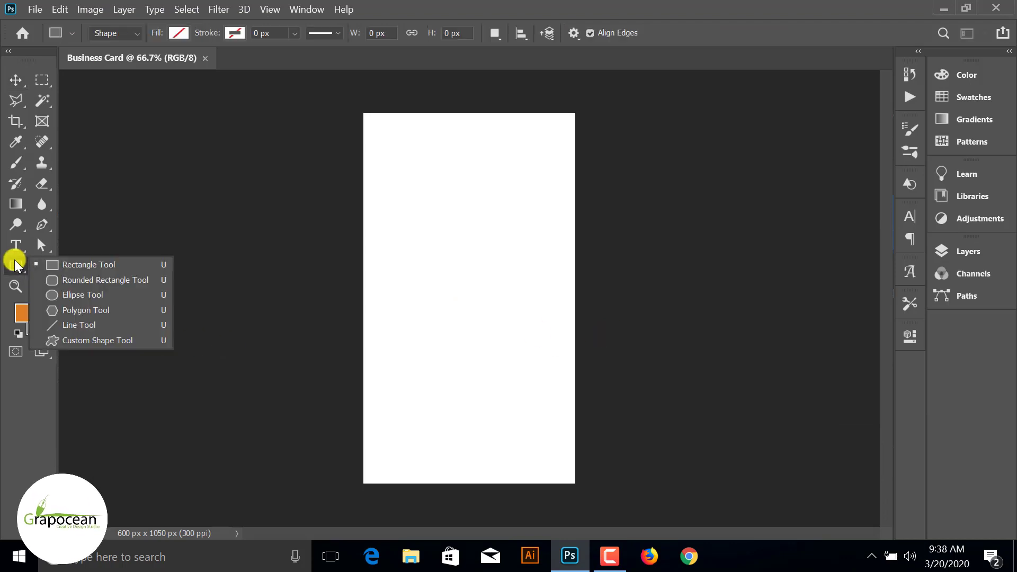
left_click(58, 264)
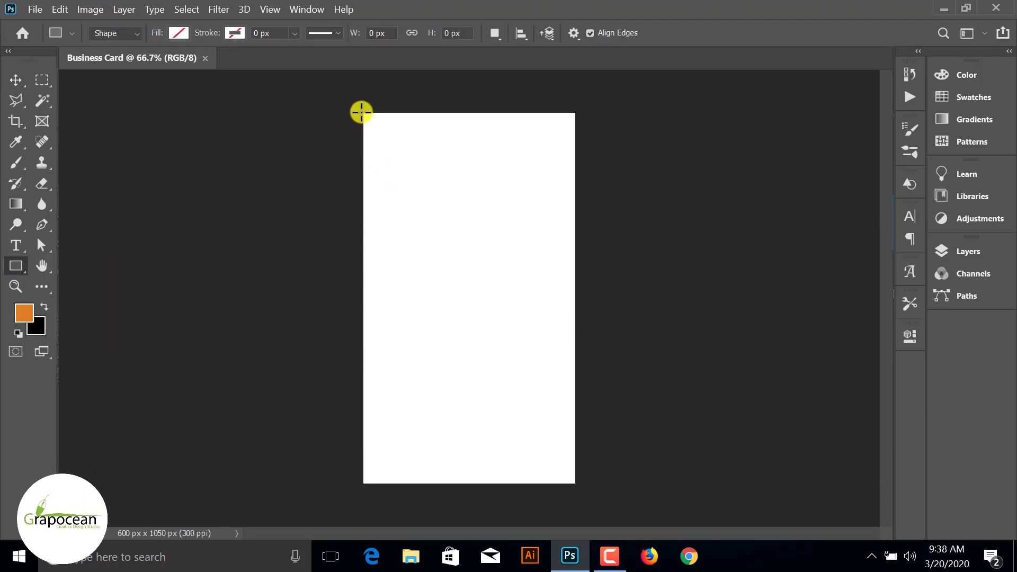
left_click_drag(361, 111, 577, 488)
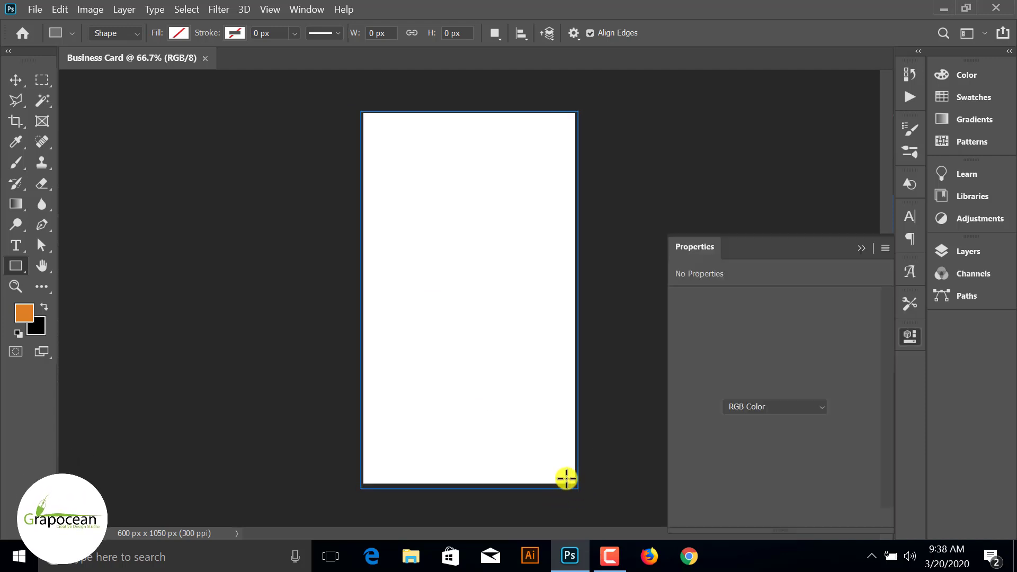
Set the rectangle's fill to a radial gradient
left_click(862, 247)
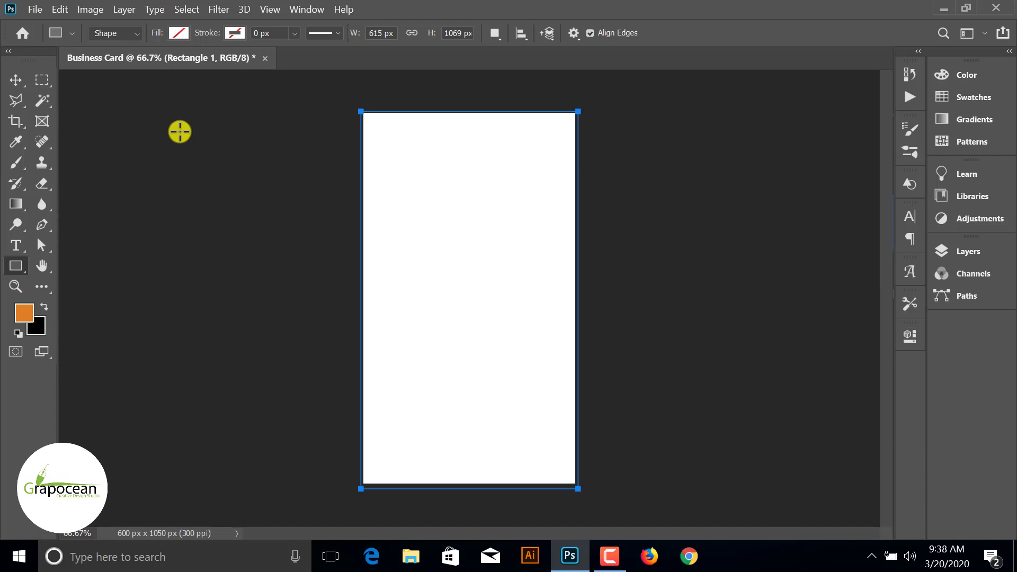
left_click(183, 30)
left_click(183, 31)
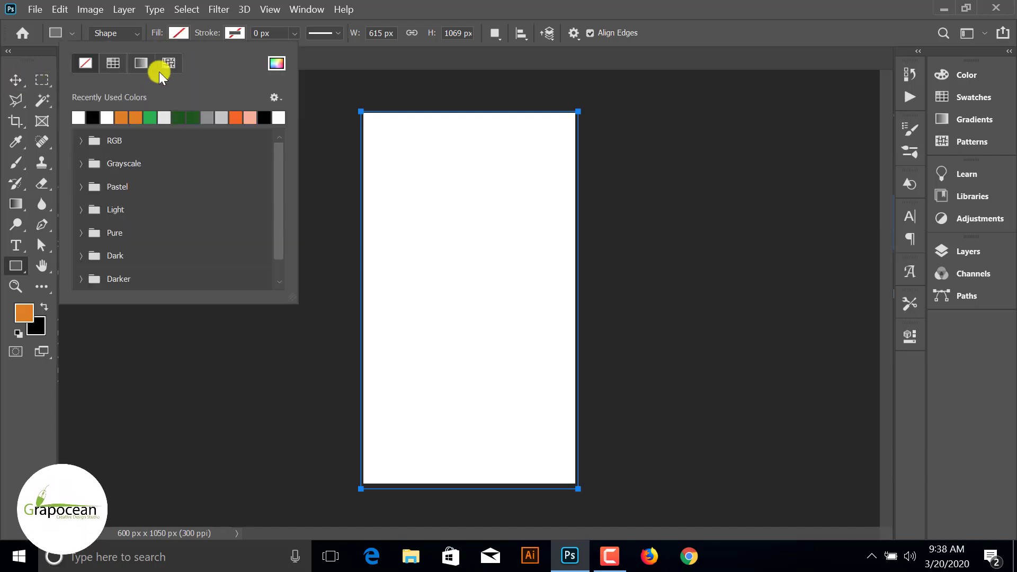
left_click(145, 62)
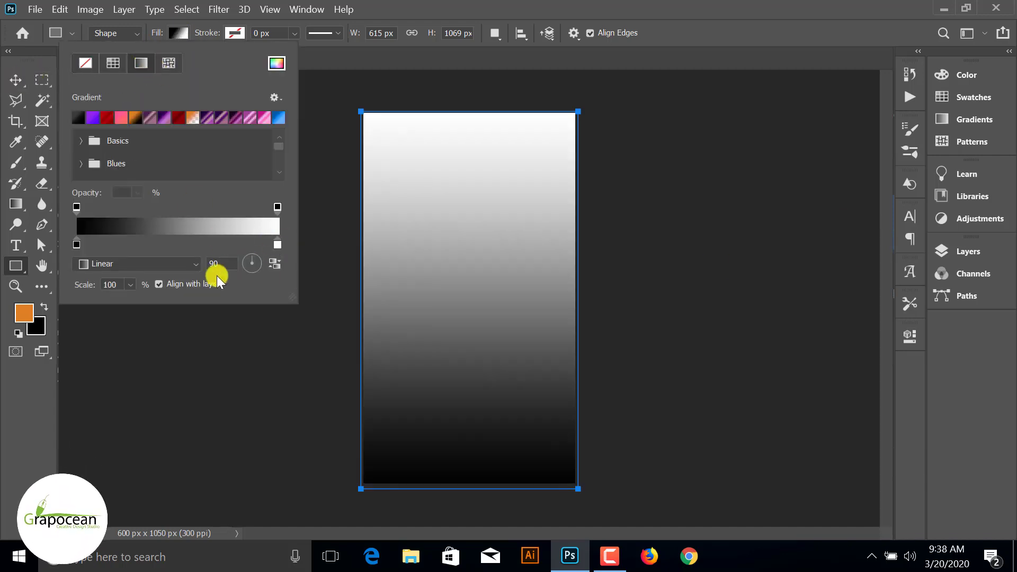
left_click(193, 266)
left_click(154, 288)
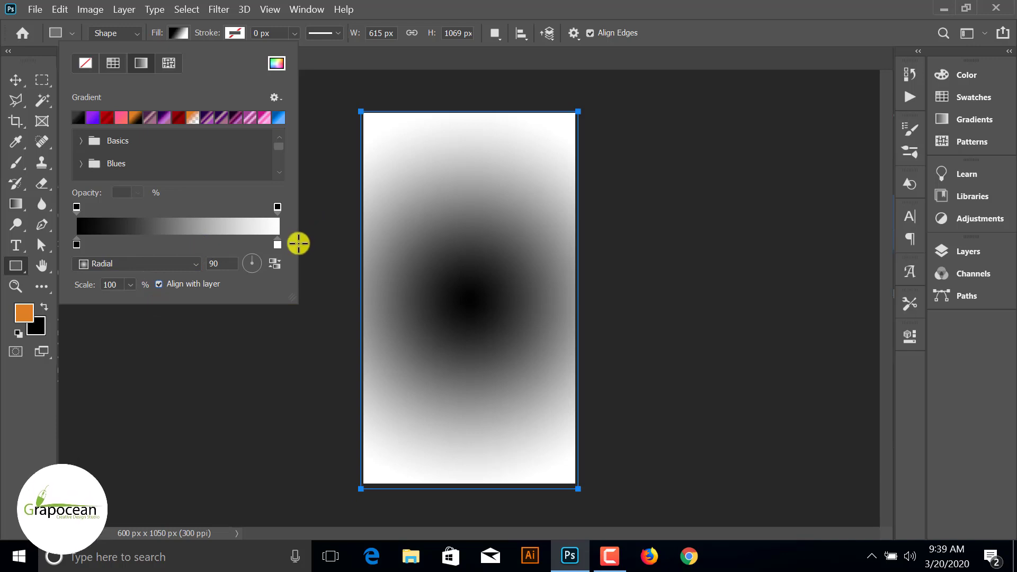
Make the right gradient stop dark grey and reverse the gradient so the centre glows
double_click(277, 244)
left_click(597, 351)
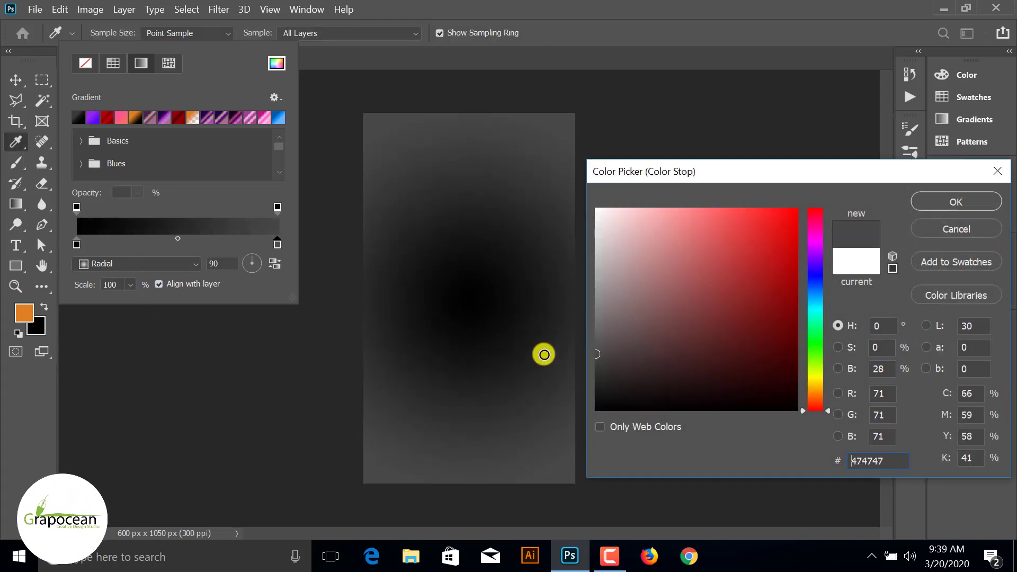
left_click(942, 202)
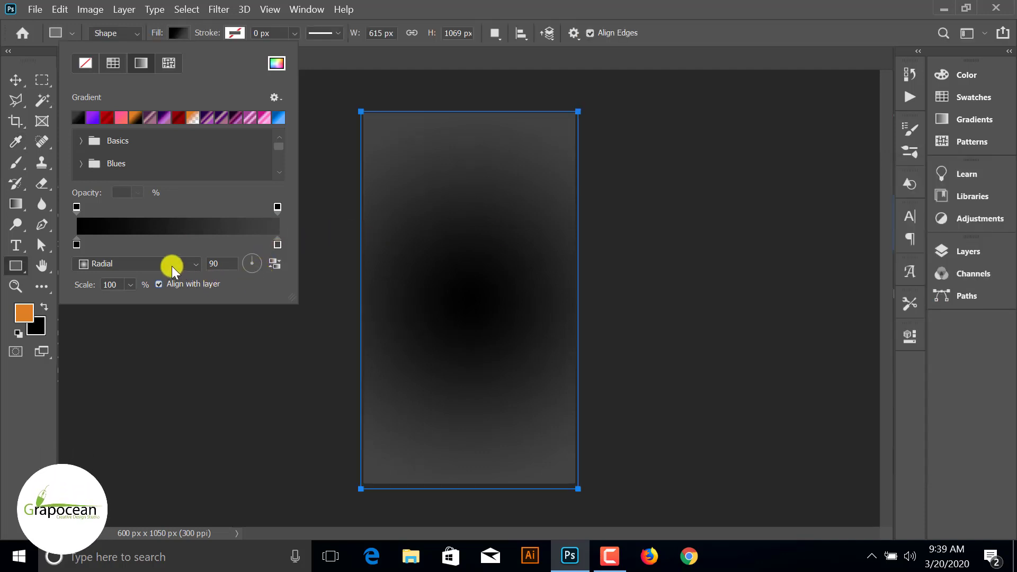
left_click(277, 262)
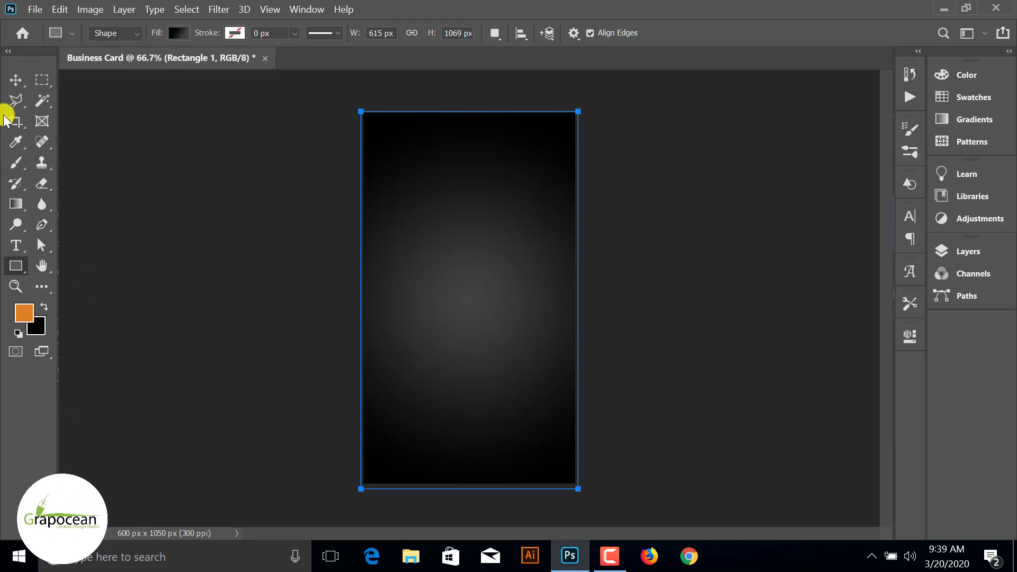
Open the purple light-streaks StockSnap photo, unlock it, and bring it into Business Card
left_click(34, 9)
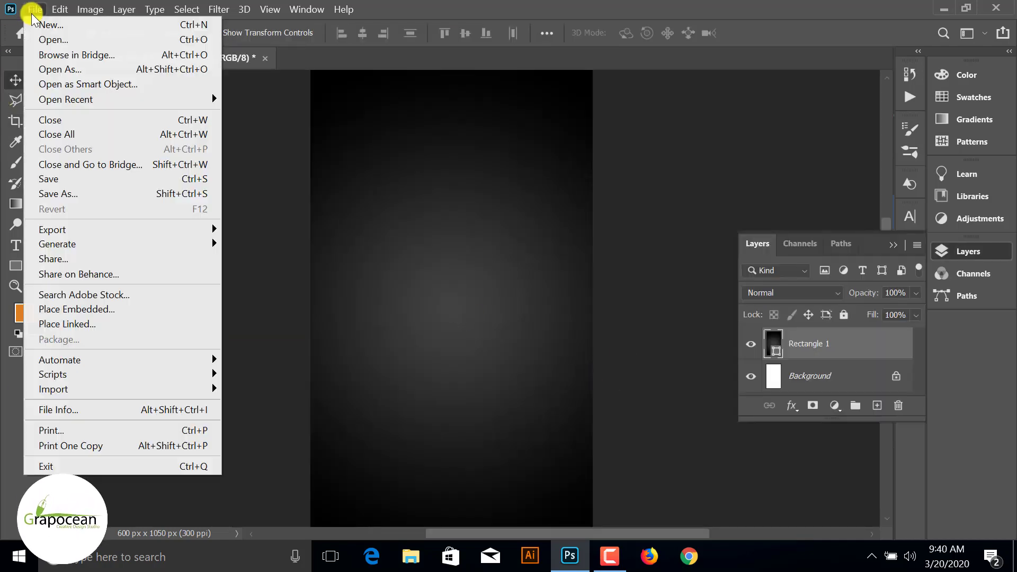
left_click(42, 38)
left_click(377, 383)
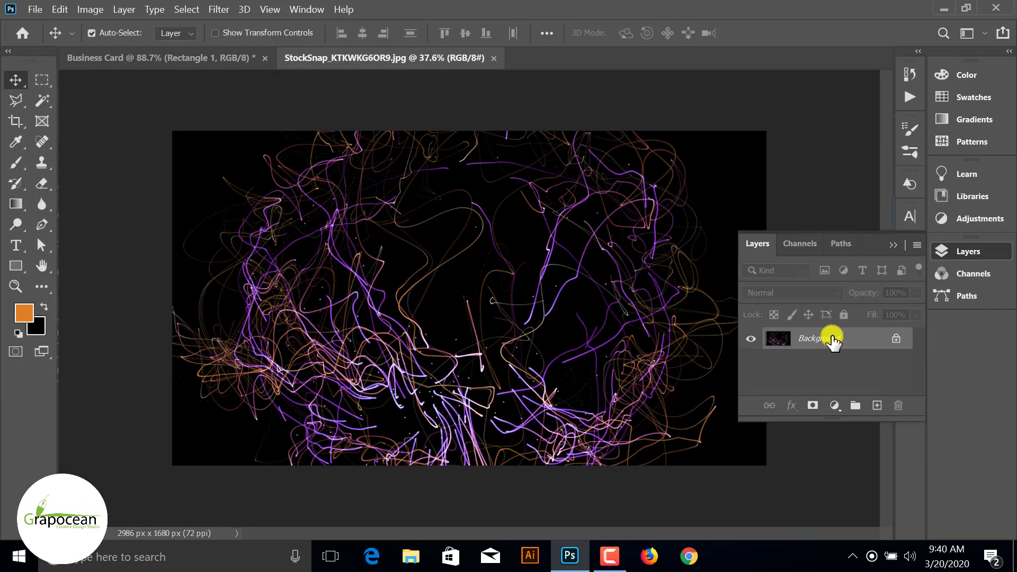
double_click(848, 338, "alt")
mouse_move(389, 342)
left_mouse_down()
mouse_move(143, 27)
mouse_move(492, 367)
left_mouse_up()
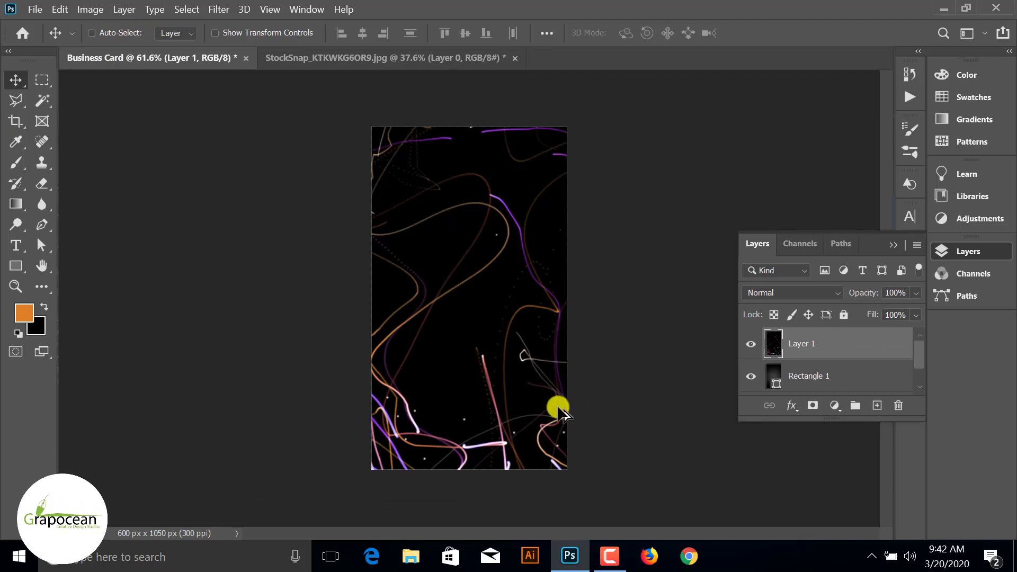
Scale the streaks to about half size on the card's lower half and add a layer mask
scroll(563, 413, "down", 2)
key("ctrl+t")
mouse_move(818, 142)
left_mouse_down()
mouse_move(651, 233)
mouse_move(606, 272)
mouse_move(613, 281)
mouse_move(646, 264)
left_mouse_up()
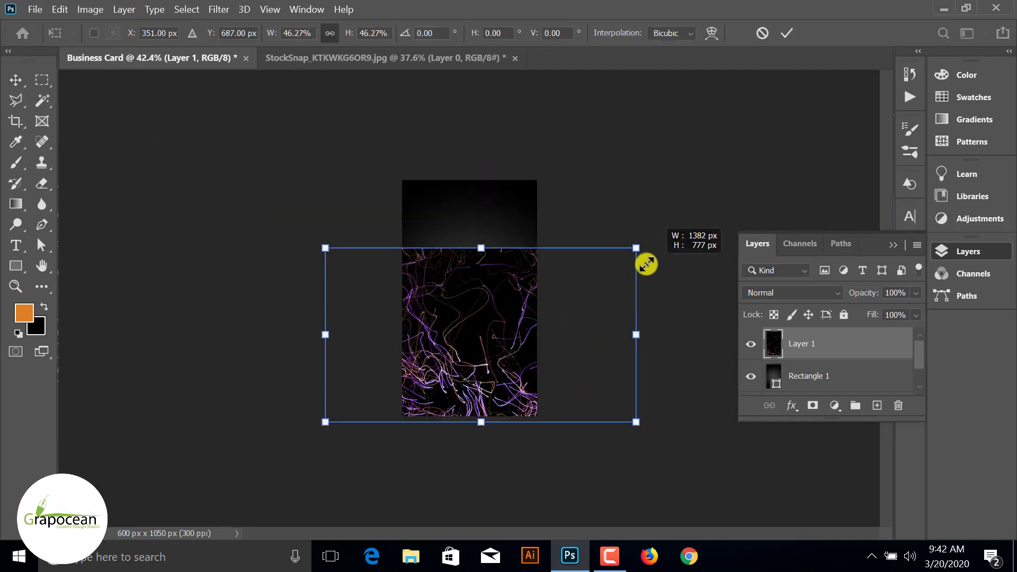
left_click_drag(466, 416, 480, 422)
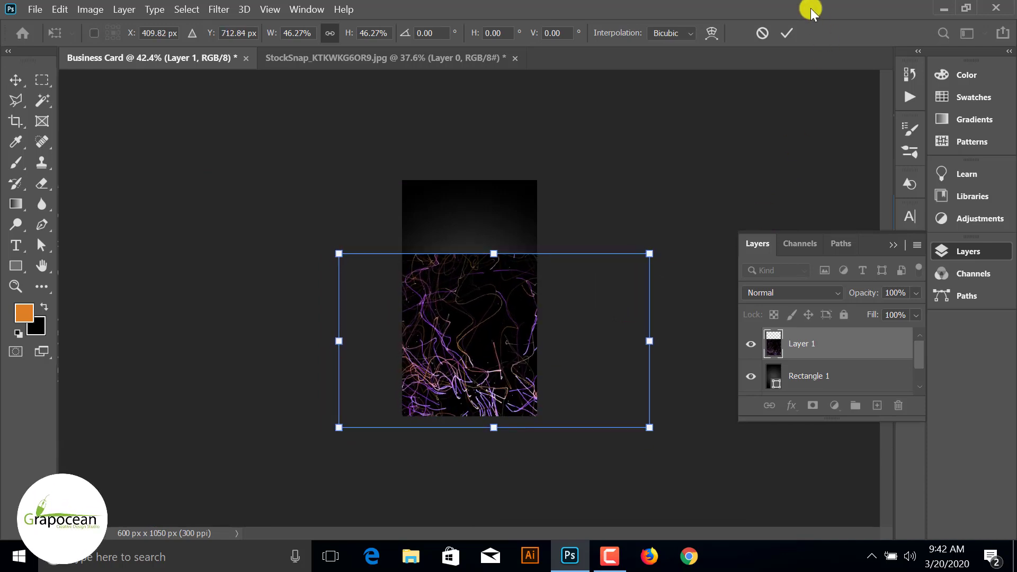
left_click(786, 33)
left_click(813, 405)
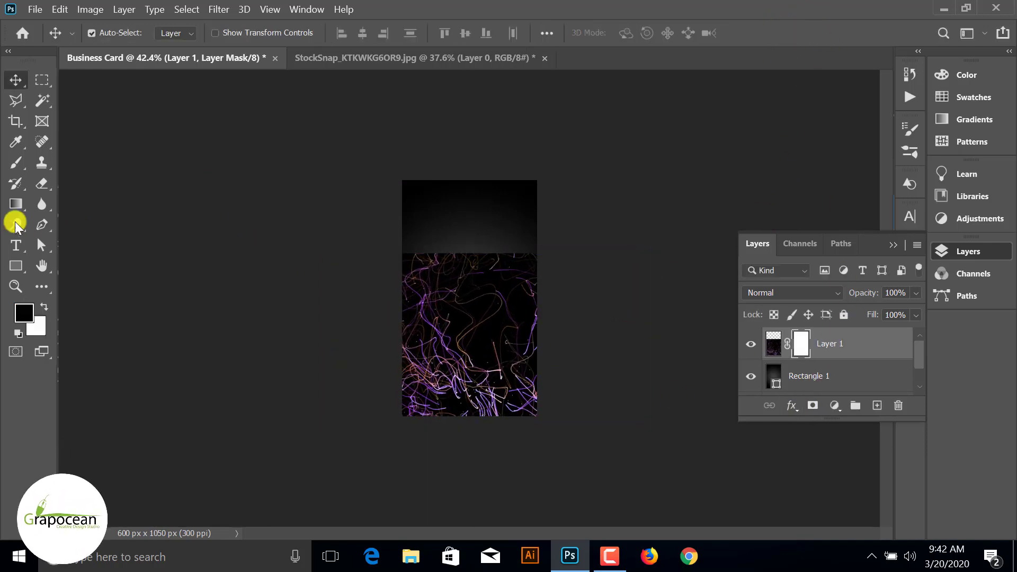
Drag a vertical black-to-white gradient on Layer 1's mask to fade the streaks' top
left_click(16, 204)
left_click_drag(461, 225, 457, 366)
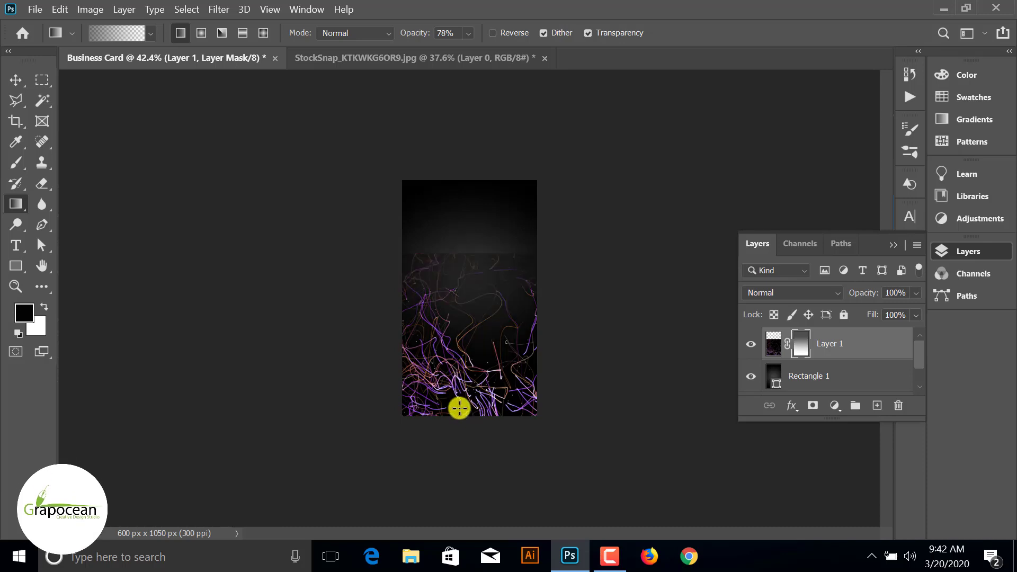
mouse_move(469, 225)
left_mouse_down()
mouse_move(466, 371)
mouse_move(465, 362)
left_mouse_up()
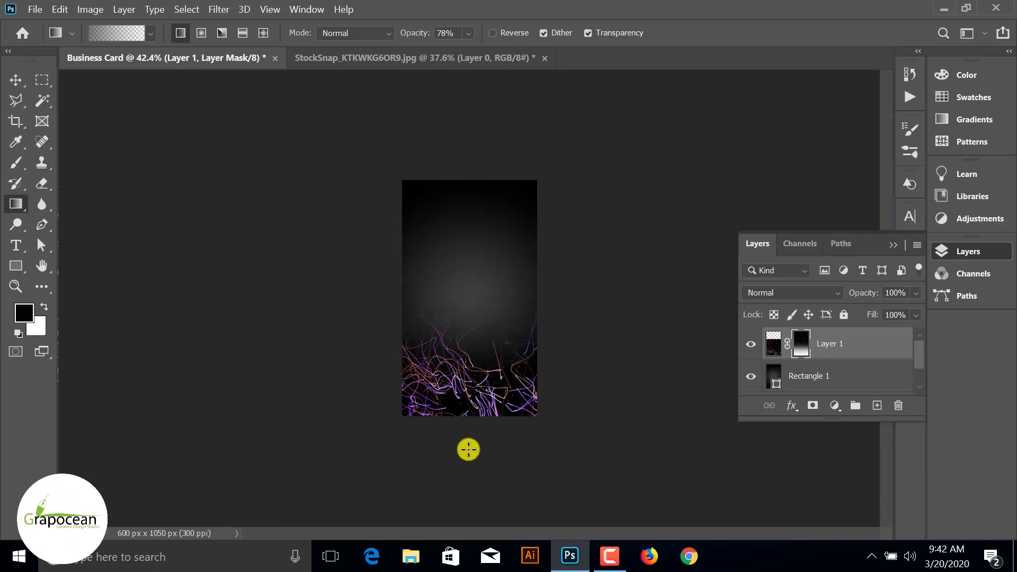
key("v")
left_click(163, 238)
Open Rectangle 1's gradient fill in the Gradient Editor
left_click(784, 383)
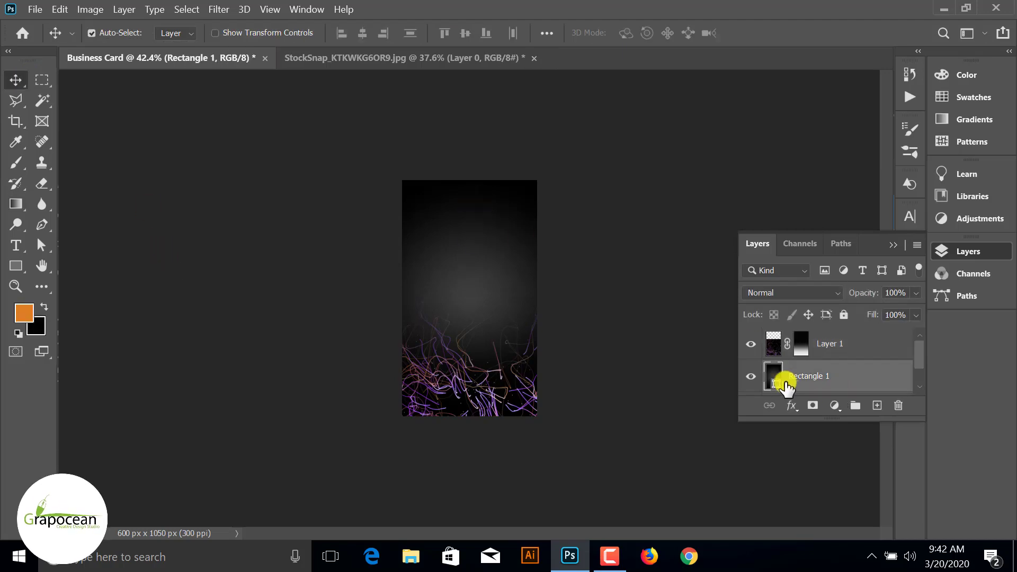
right_click(844, 375)
left_click(689, 21)
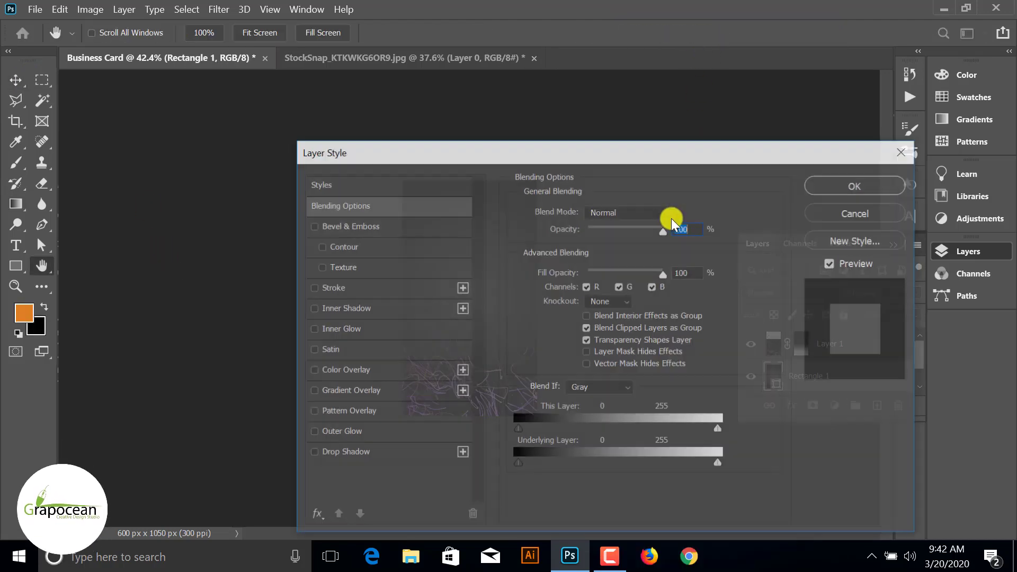
left_click(863, 214)
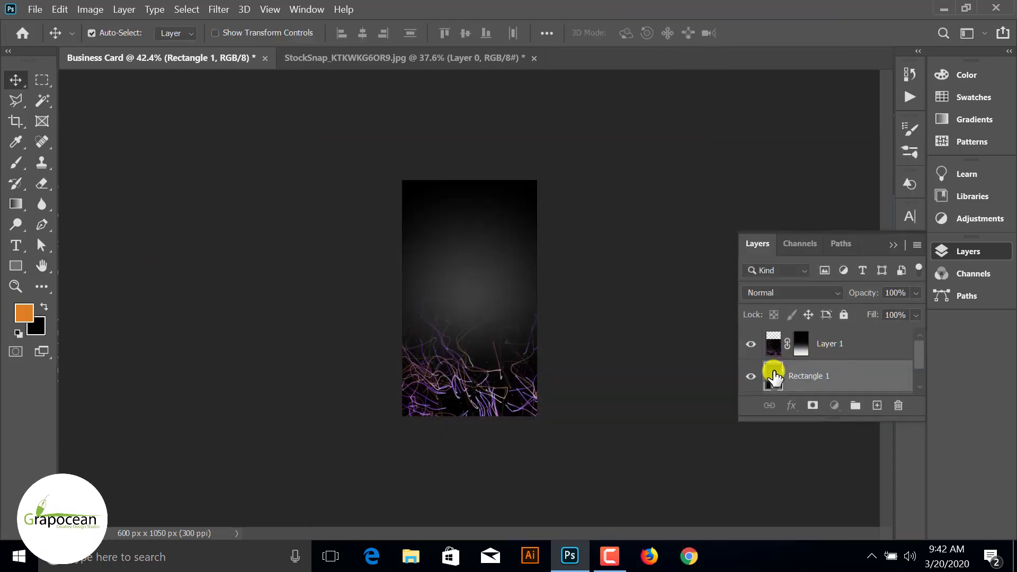
double_click(773, 376)
left_click(779, 150)
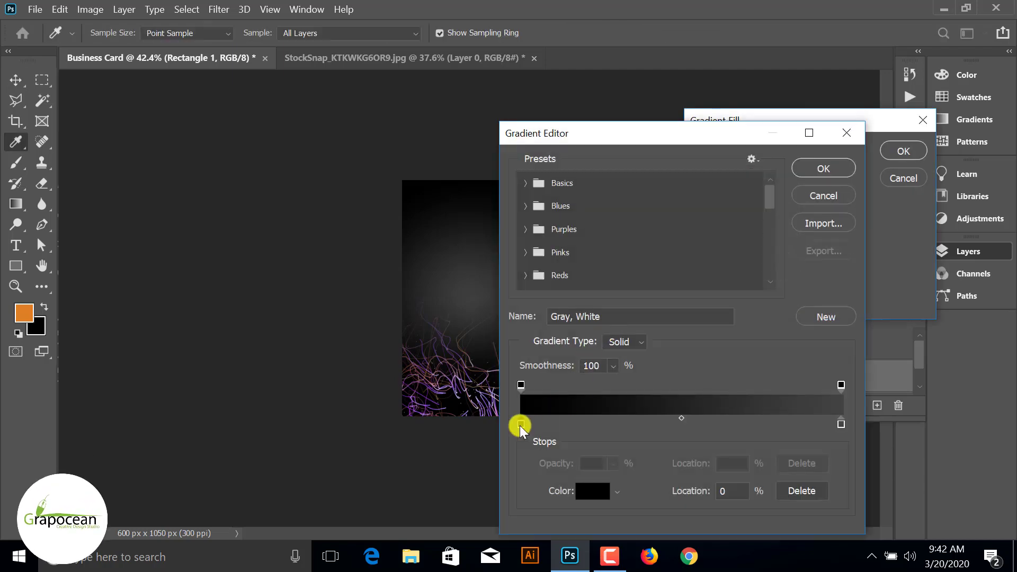
Set both gradient stops to near-black sampled from the card
double_click(520, 425)
left_click(456, 399)
left_click(966, 201)
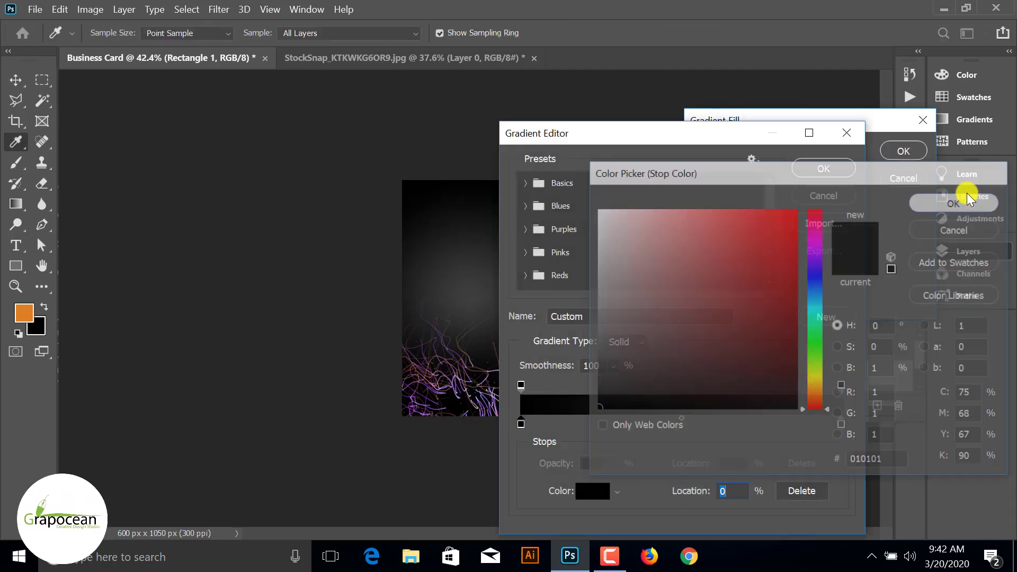
double_click(841, 423)
left_click(456, 404)
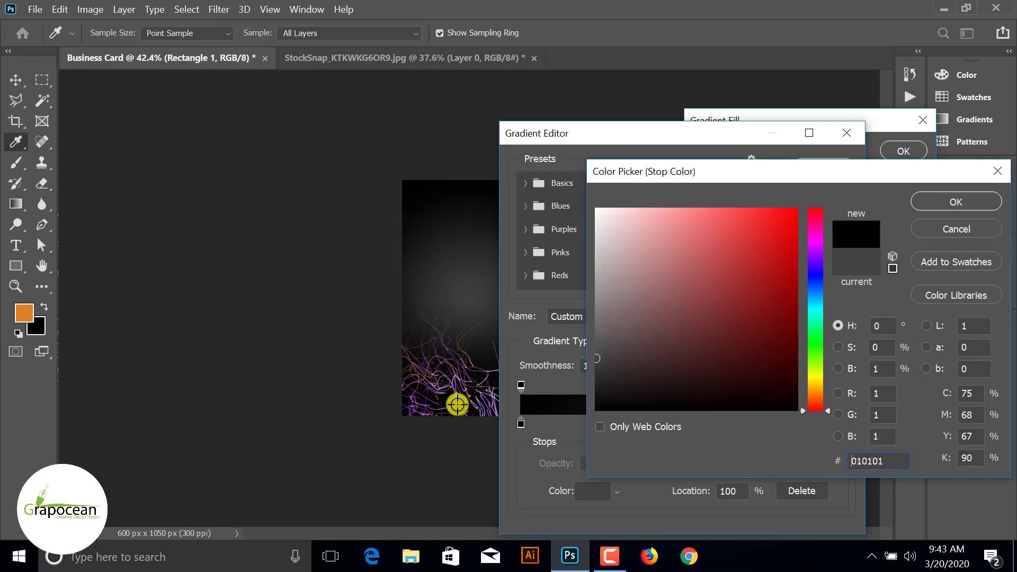
left_click(971, 200)
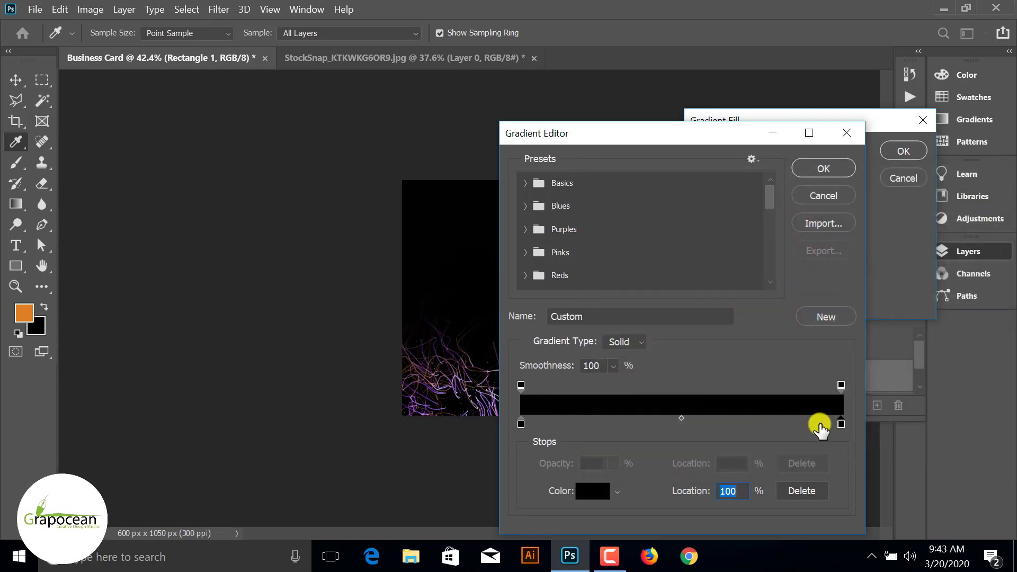
Change the right stop to dark grey 191919 and accept the black-to-grey gradient
double_click(841, 424)
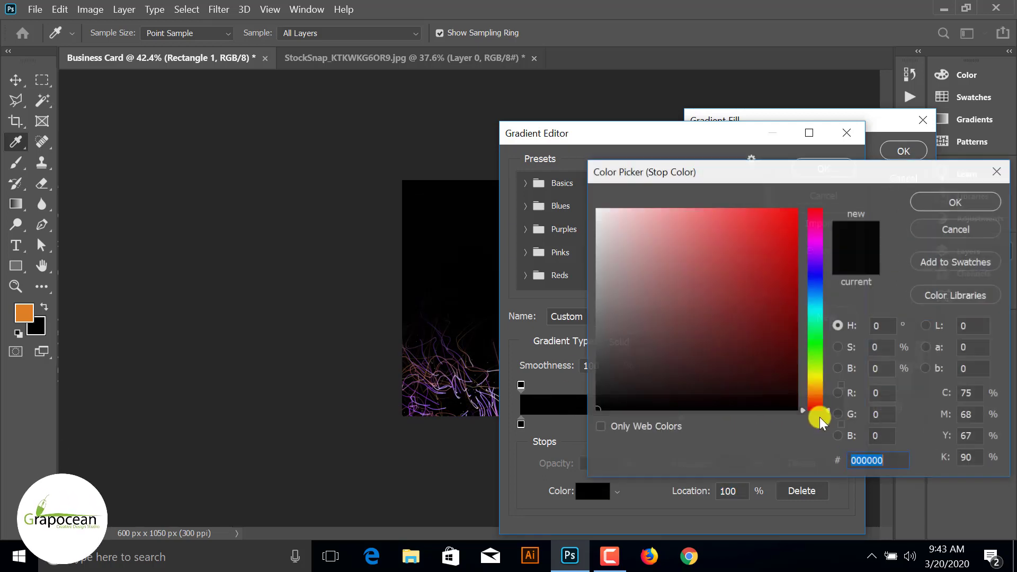
left_click(595, 389)
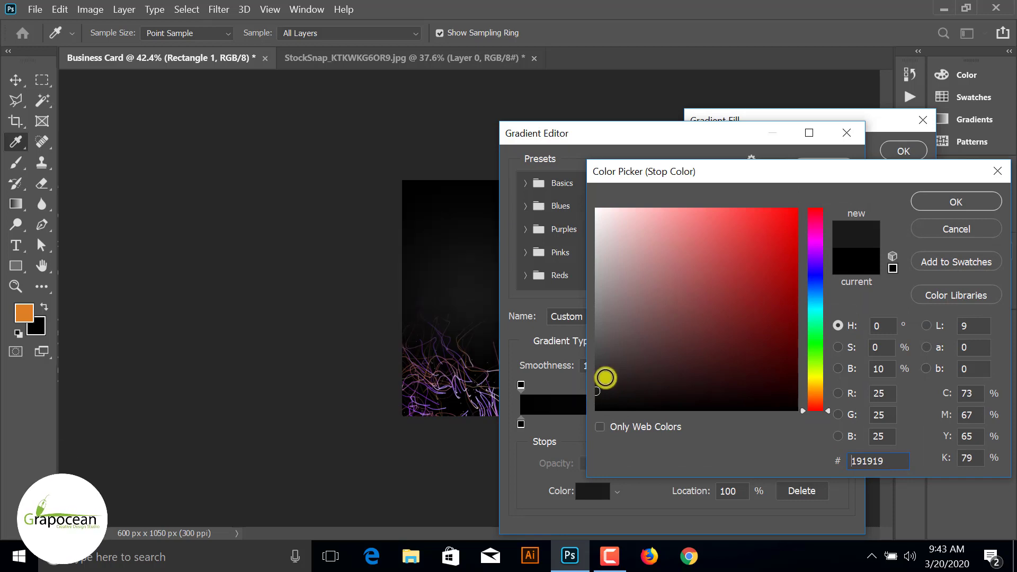
left_click(956, 202)
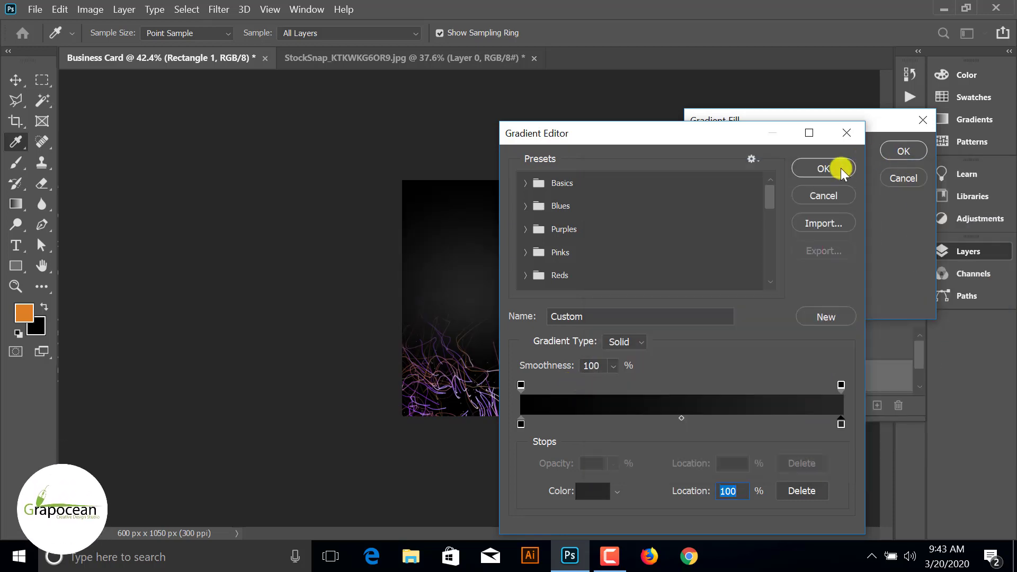
left_click(847, 173)
Apply the new gradient fill and move the purple streaks layer about 30 px lower
left_click(908, 150)
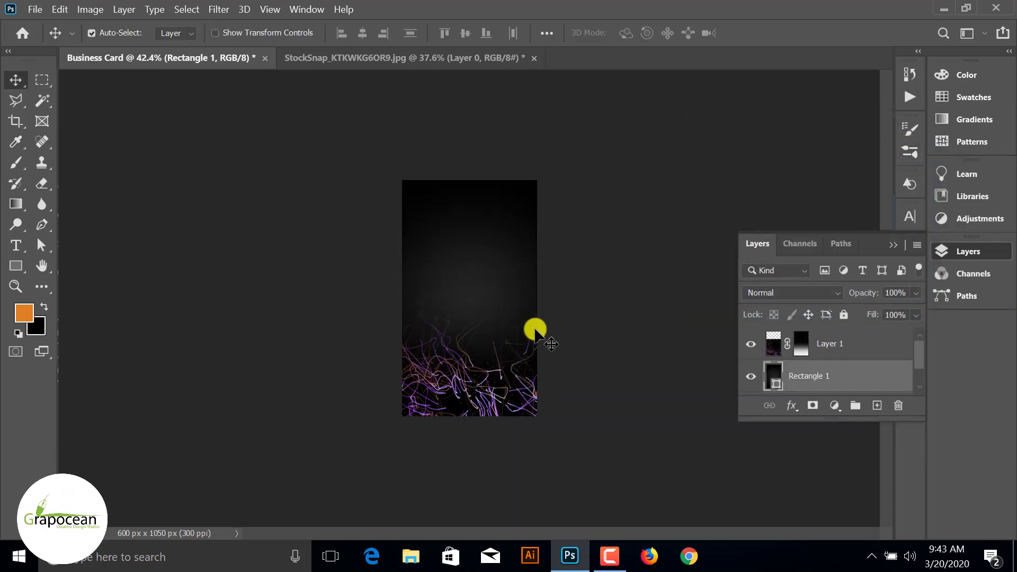
scroll(534, 333, "up", 1)
scroll(486, 286, "up", 2)
scroll(487, 286, "down", 2)
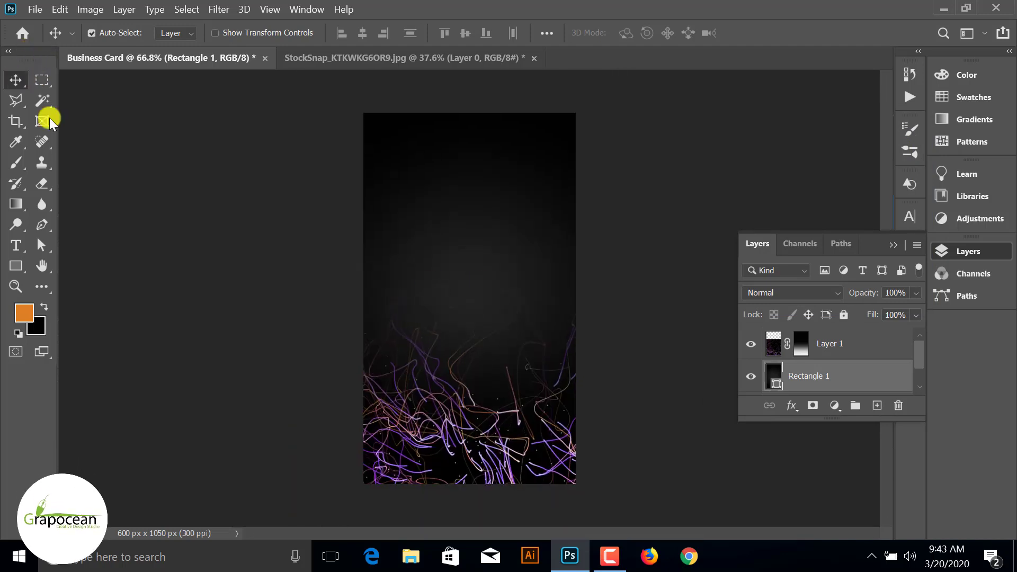
left_click_drag(453, 422, 449, 437)
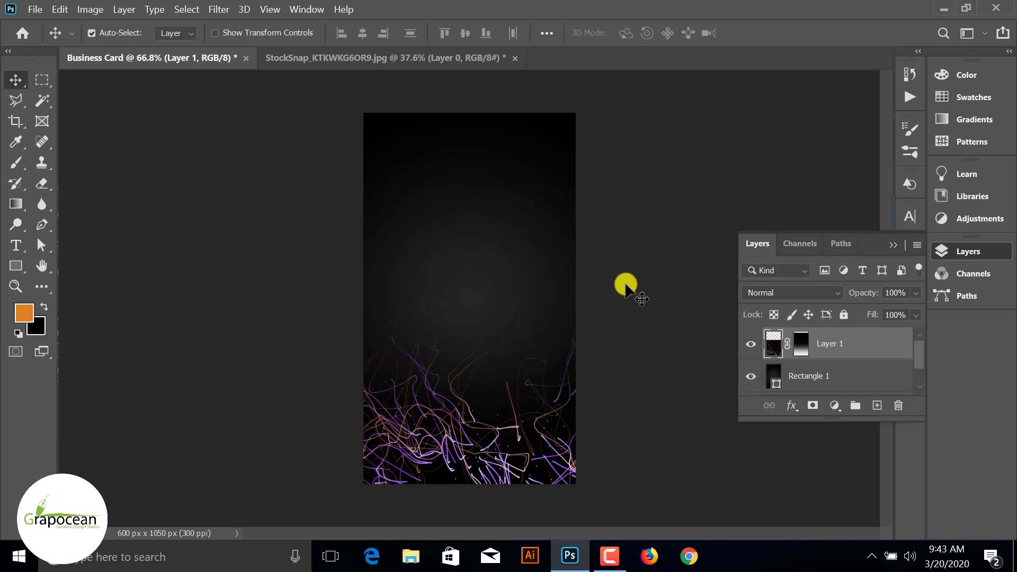
scroll(626, 286, "up", 1)
scroll(606, 282, "down", 1)
Open the shopping-cart.png icon from the png icon folder
left_click(35, 9)
left_click(37, 35)
scroll(345, 209, "down", 3)
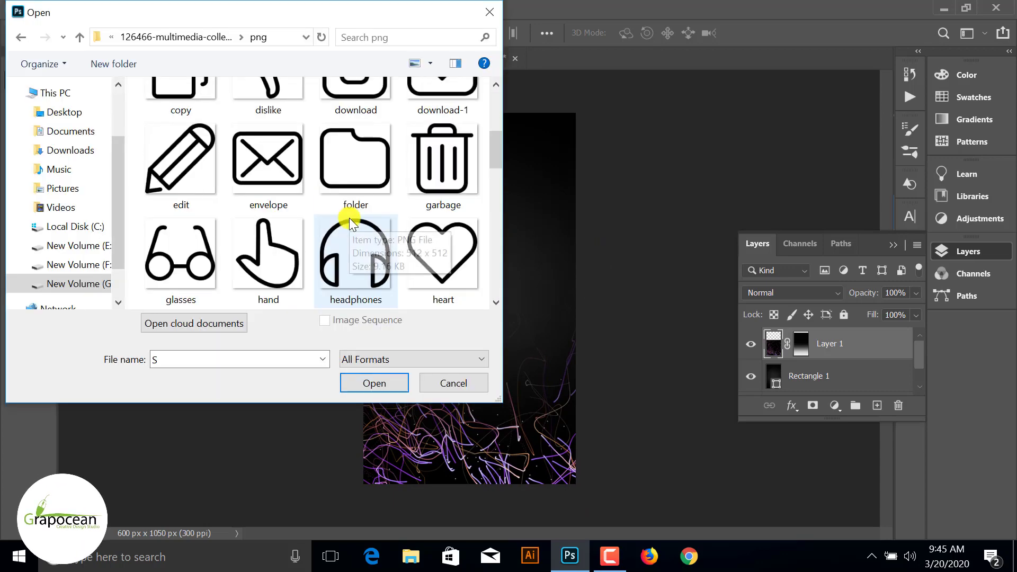
scroll(356, 217, "down", 3)
scroll(356, 212, "down", 1)
scroll(354, 207, "down", 1)
scroll(354, 207, "down", 2)
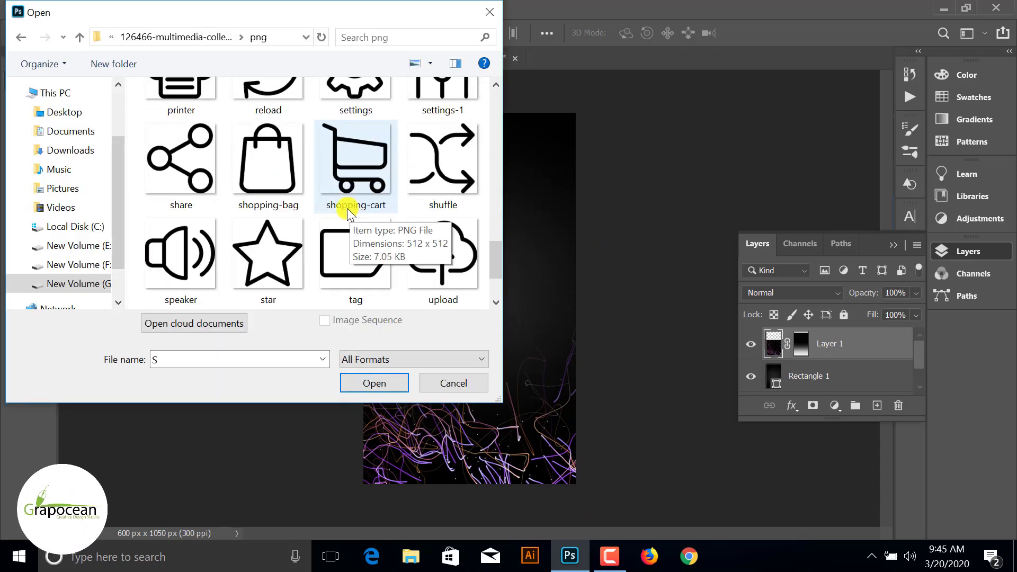
scroll(348, 208, "down", 1)
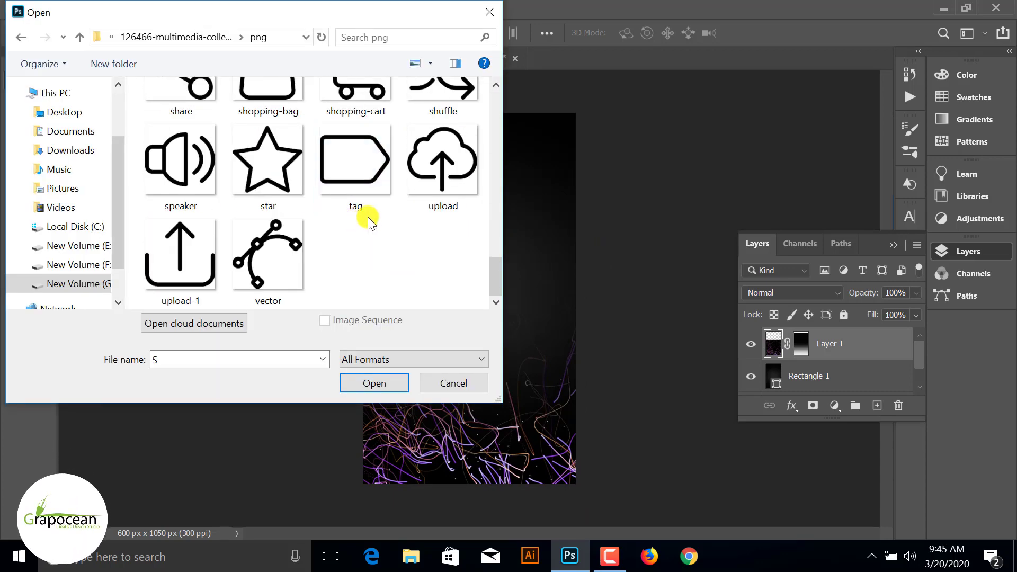
scroll(368, 217, "up", 1)
scroll(368, 217, "up", 2)
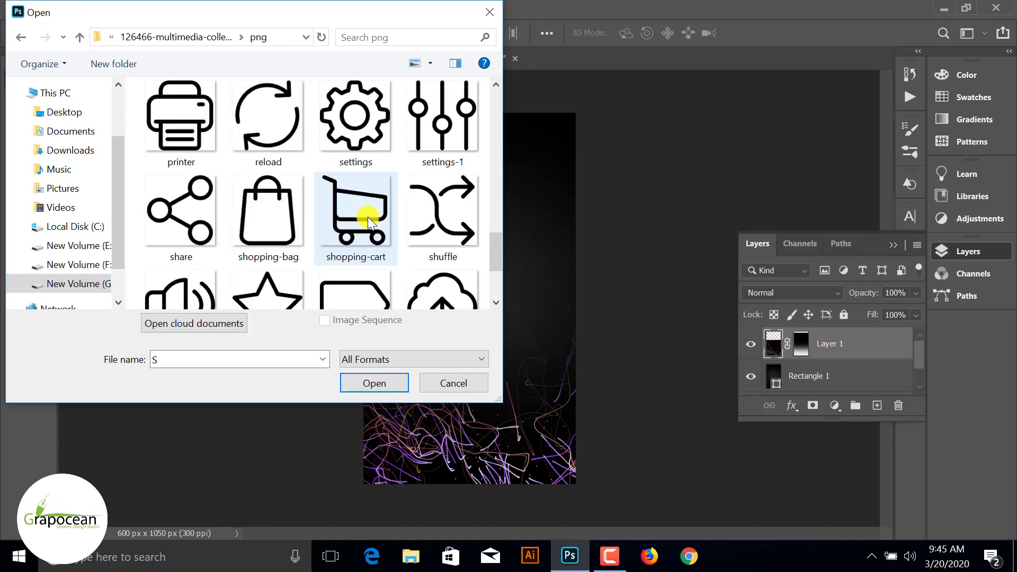
left_click(368, 217)
left_click(384, 385)
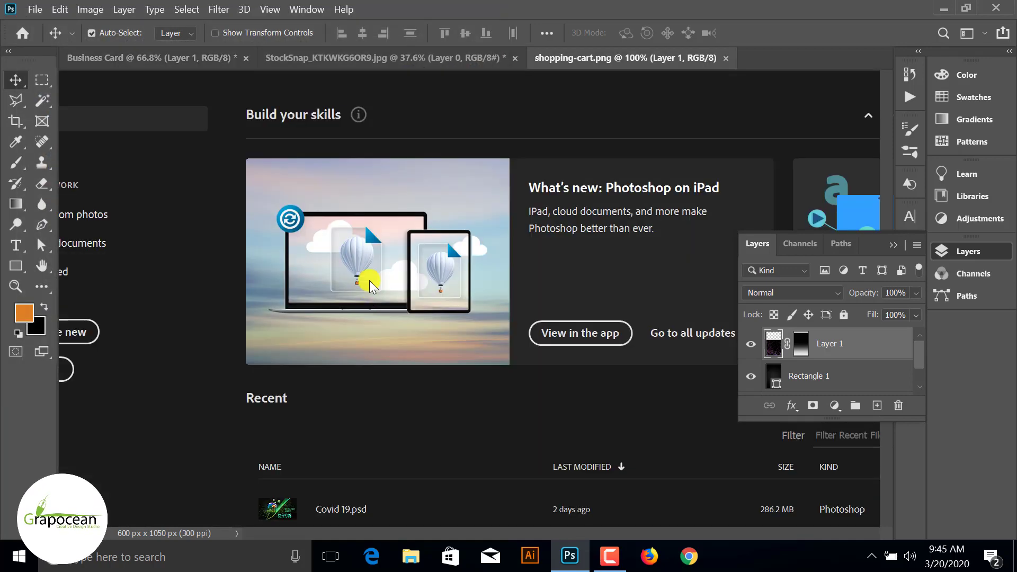
Bring the cart icon into the business card as Layer 2, then reopen File > Open
mouse_move(404, 227)
left_mouse_down()
mouse_move(313, 151)
mouse_move(461, 177)
left_mouse_up()
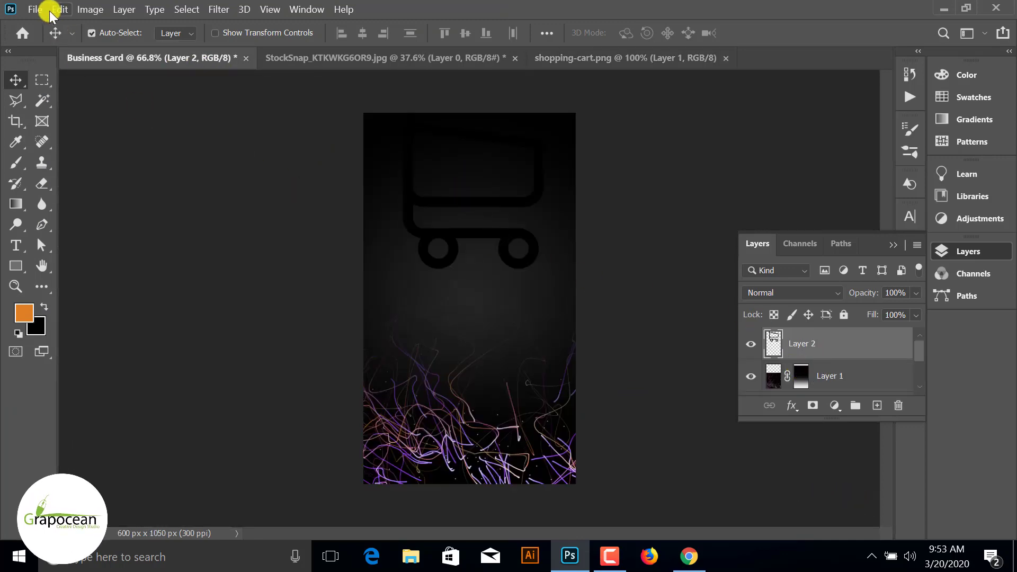
left_click(35, 9)
left_click(56, 37)
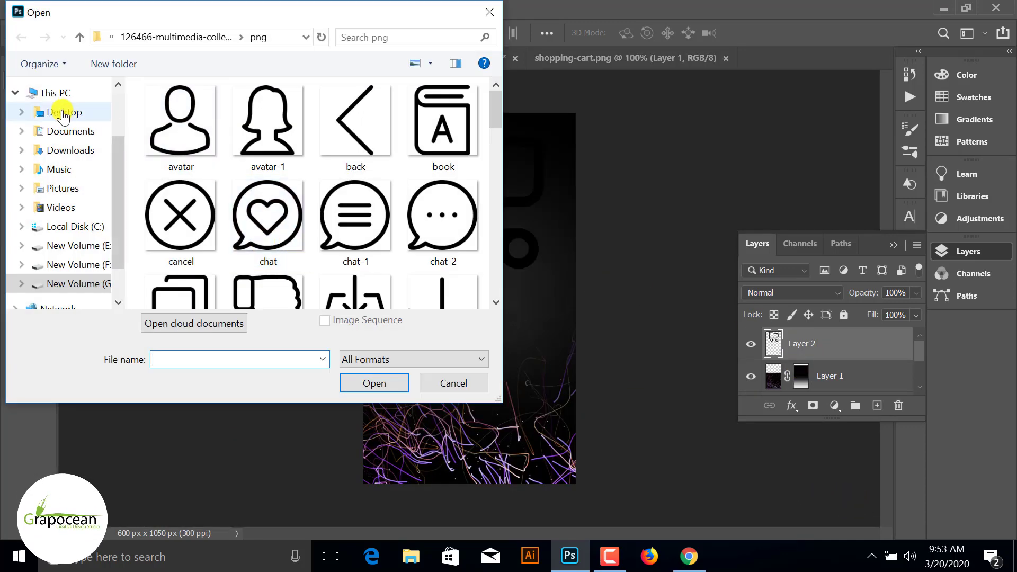
Open 5e743e5c679db.png from Desktop > stock image and bring it into the card as Layer 3
left_click(64, 115)
double_click(380, 127)
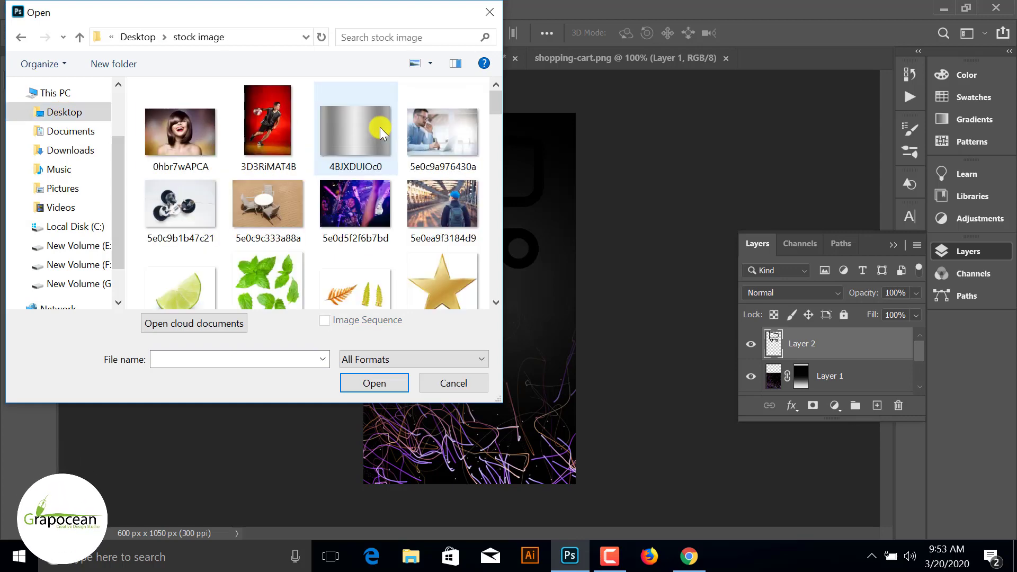
scroll(390, 207, "down", 5)
scroll(391, 215, "down", 5)
scroll(391, 214, "up", 3)
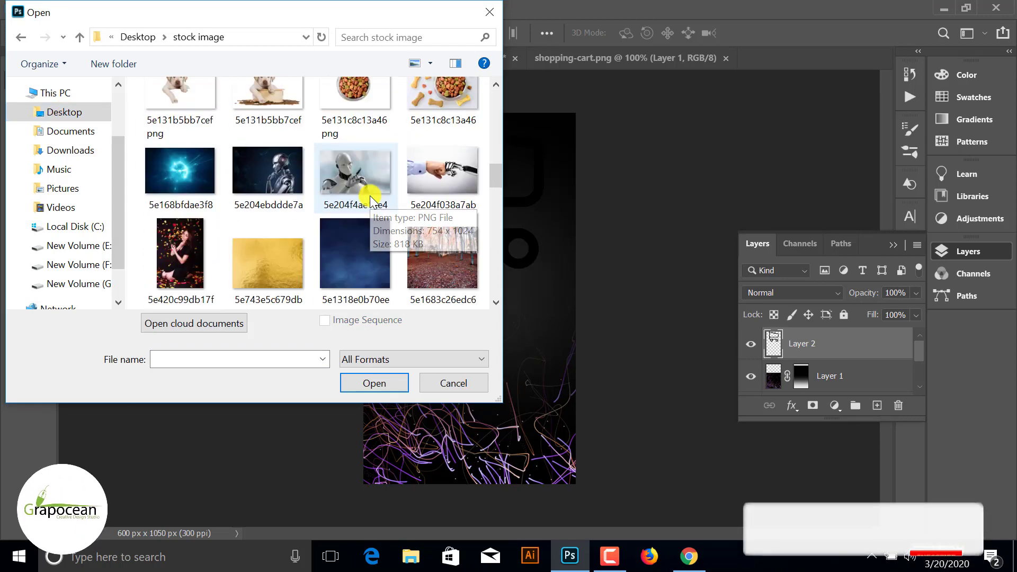
left_click(281, 265)
left_click(374, 382)
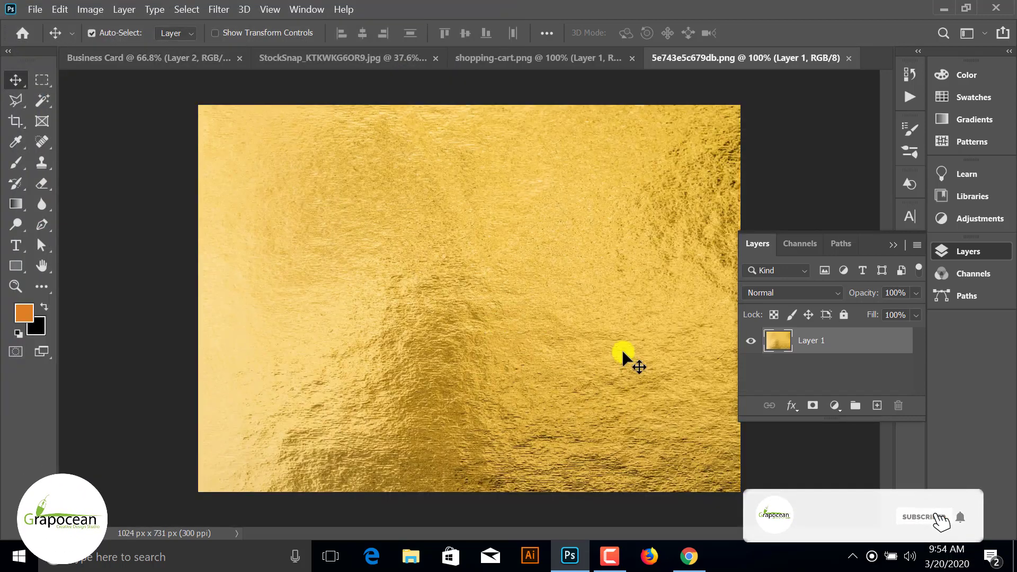
mouse_move(533, 200)
left_mouse_down()
mouse_move(181, 74)
mouse_move(448, 206)
left_mouse_up()
Clip the gold texture layer to the cart icon and shrink it
right_click(858, 336)
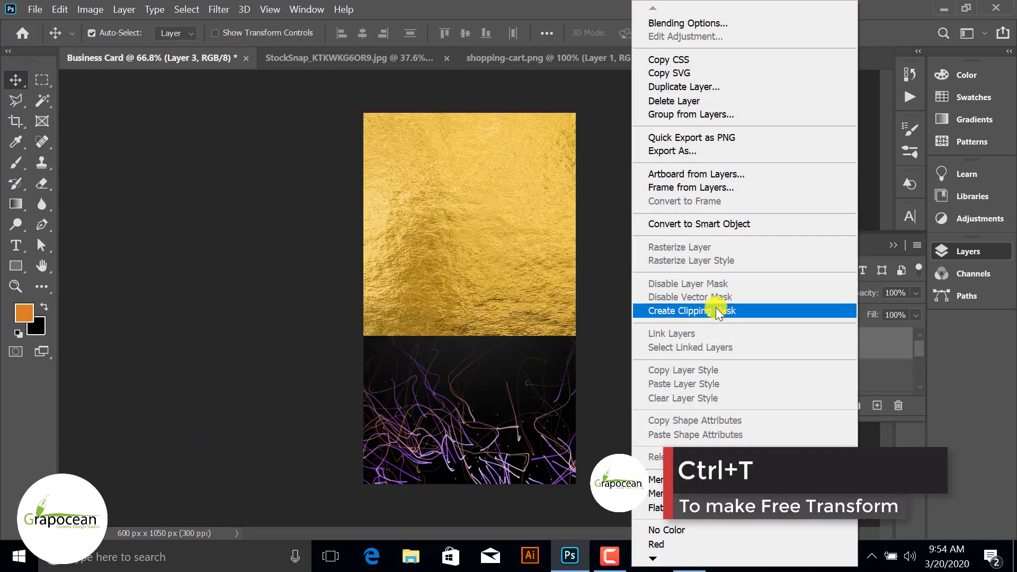
left_click(716, 308)
key("ctrl+t")
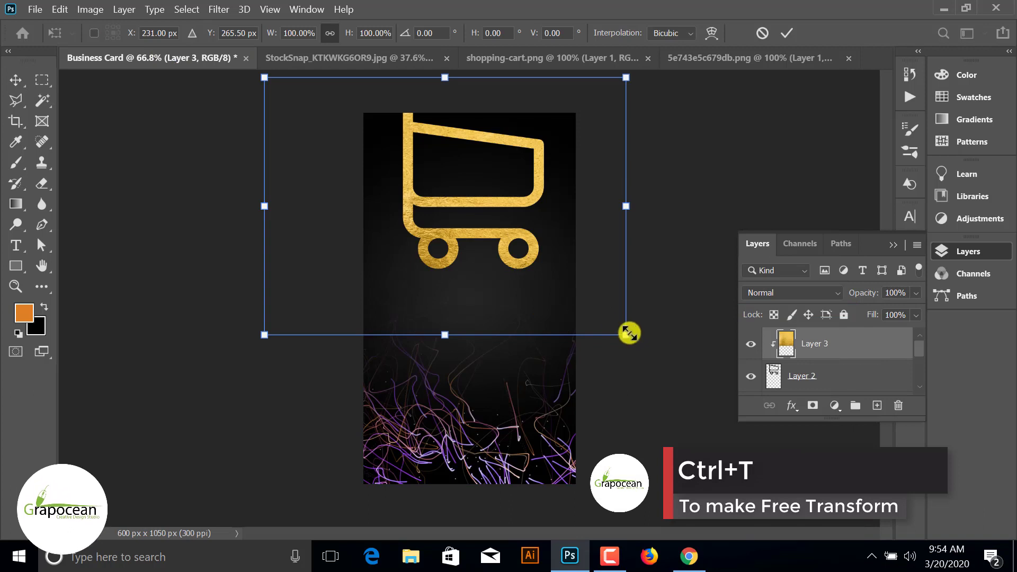
mouse_move(629, 333)
left_mouse_down()
mouse_move(560, 255)
mouse_move(595, 283)
left_mouse_up()
left_click(788, 30)
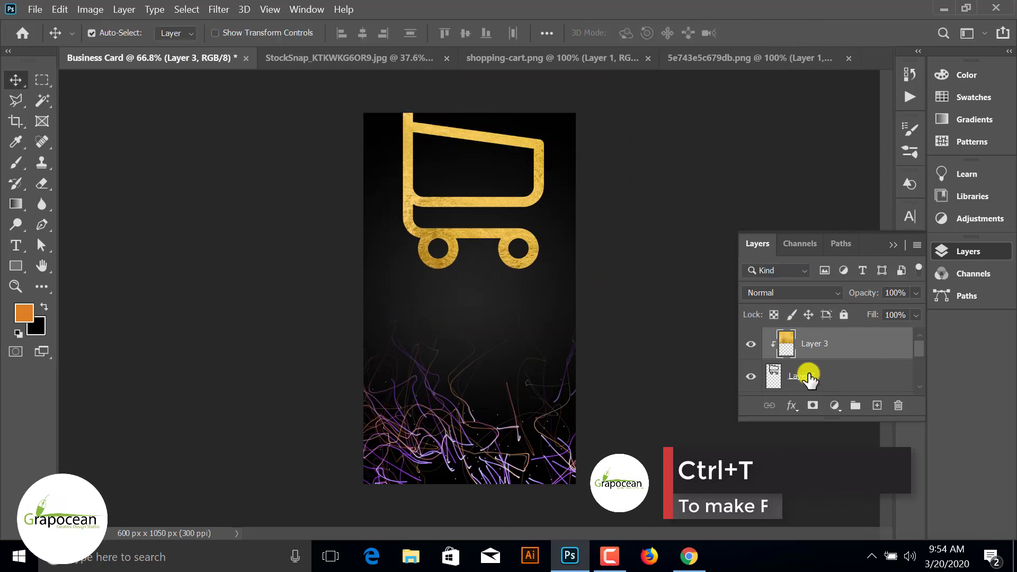
Scale the cart icon, Layer 2, to about a third and nudge it slightly right
left_click(806, 375)
key("ctrl+t")
left_click_drag(545, 279, 489, 208)
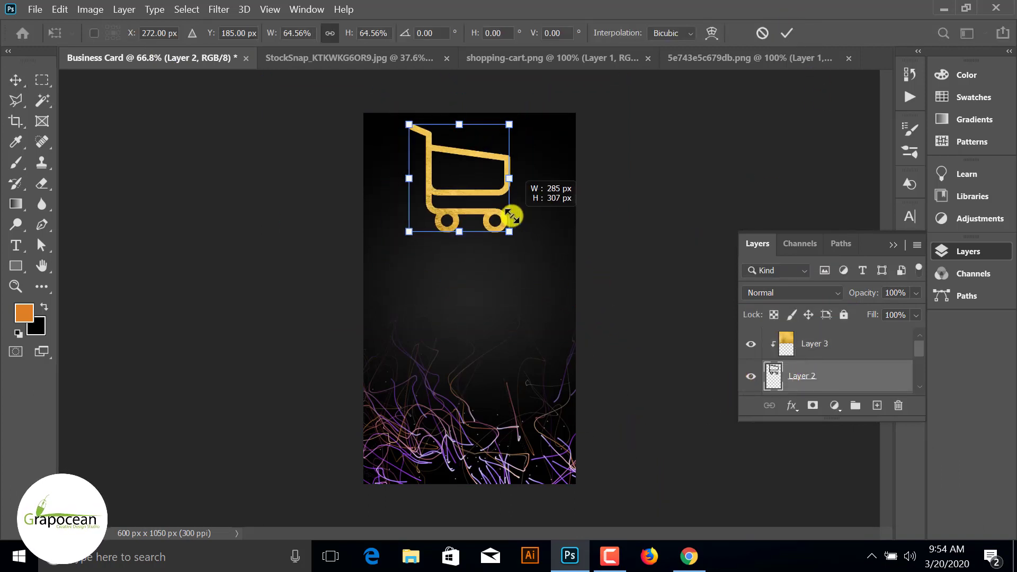
scroll(490, 207, "up", 3)
scroll(541, 149, "up", 3)
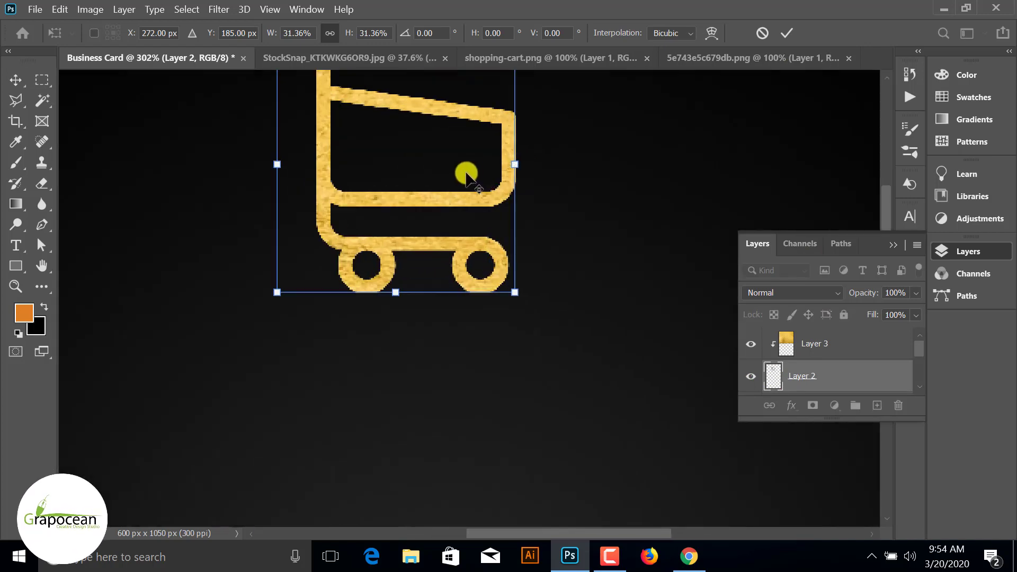
scroll(465, 170, "up", 2)
left_click_drag(455, 206, 494, 207)
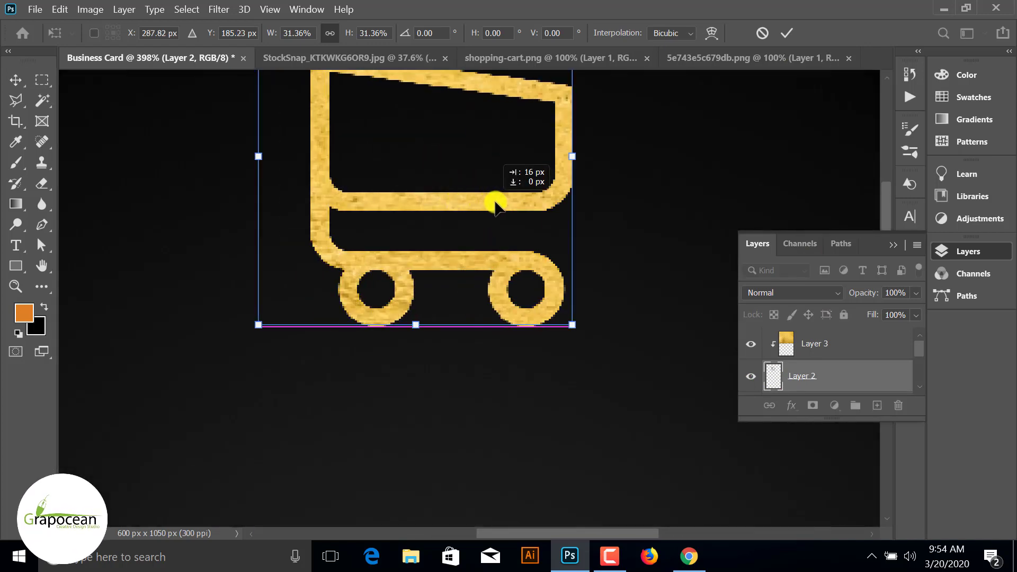
left_click(788, 33)
Scale and position the gold texture, Layer 3, to fit over the cart icon
left_click(813, 350)
key("ctrl+t")
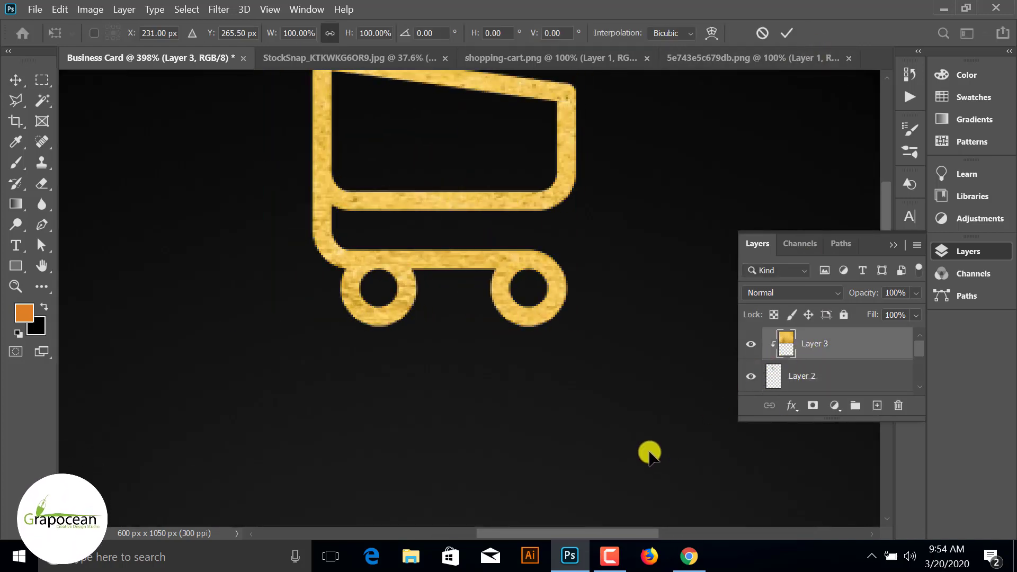
scroll(652, 455, "down", 4)
scroll(662, 466, "down", 1)
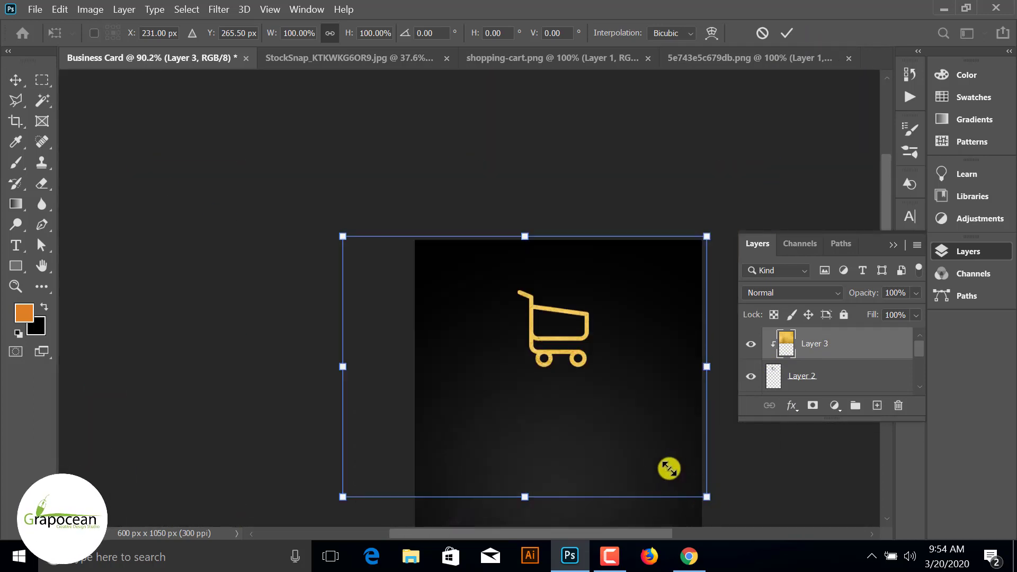
left_click_drag(669, 469, 613, 423)
scroll(568, 391, "up", 1)
scroll(567, 390, "up", 1)
left_click_drag(574, 363, 631, 293)
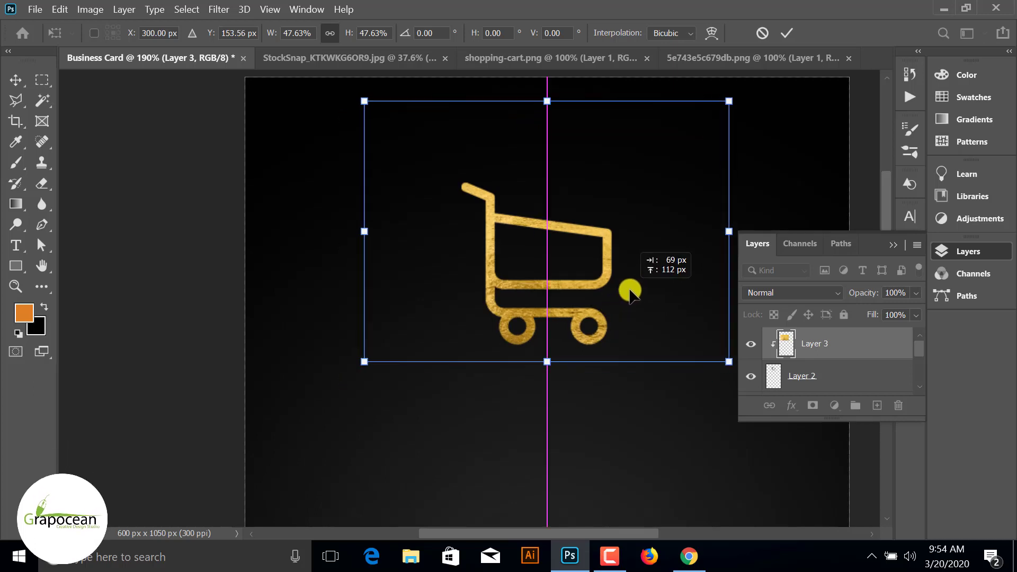
left_click(787, 33)
Convert the cart and gold texture layers into a single smart object
scroll(552, 324, "up", 2)
scroll(402, 352, "down", 1)
key("ctrl+minus")
key("ctrl+minus")
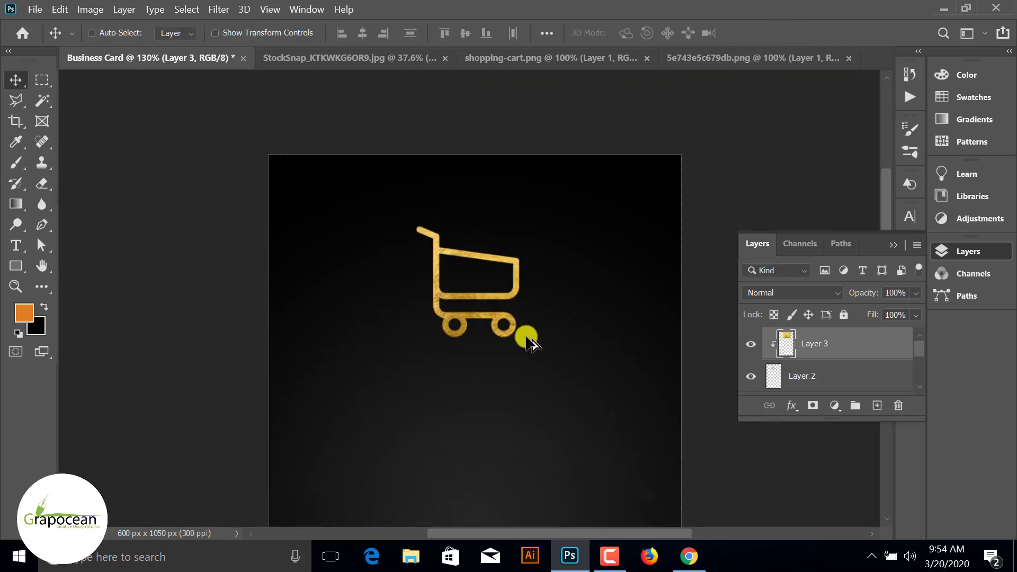
key("ctrl+minus")
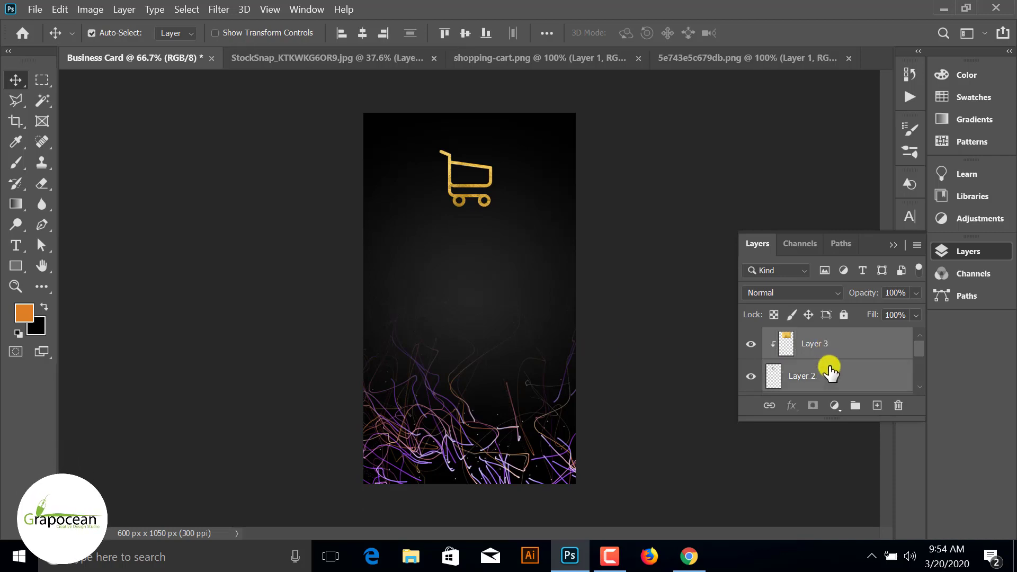
right_click(829, 371)
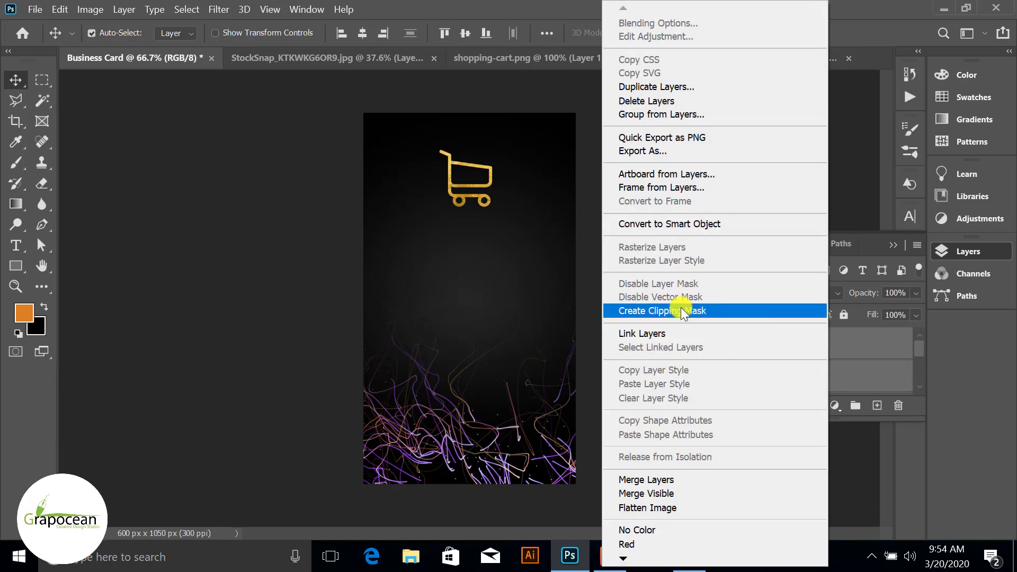
left_click(702, 224)
left_click(750, 346)
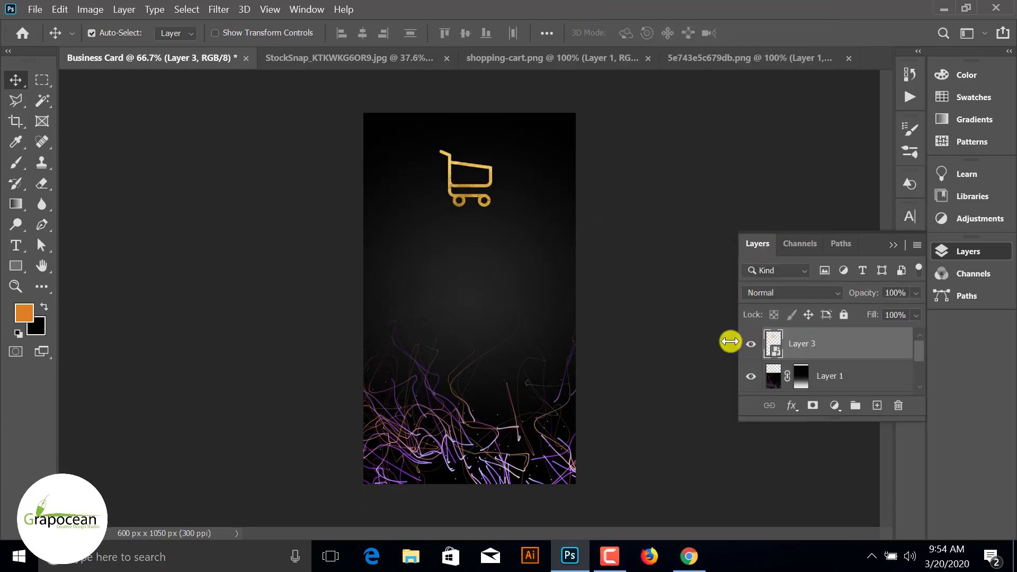
Type the BUSINESS LOGO heading below the cart icon with All Caps enabled
key("t")
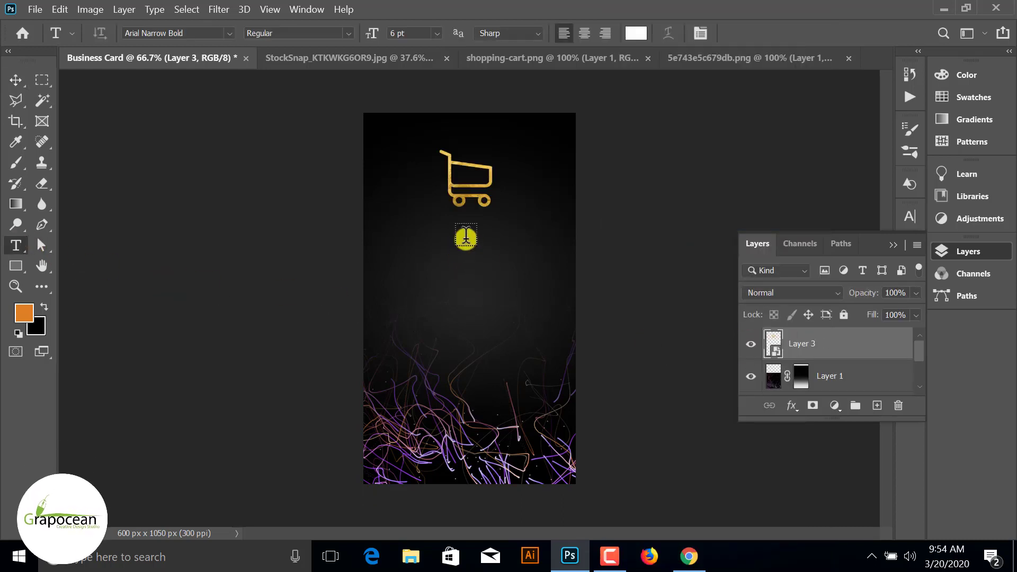
left_click(465, 235)
key("BackSpace")
type("Business")
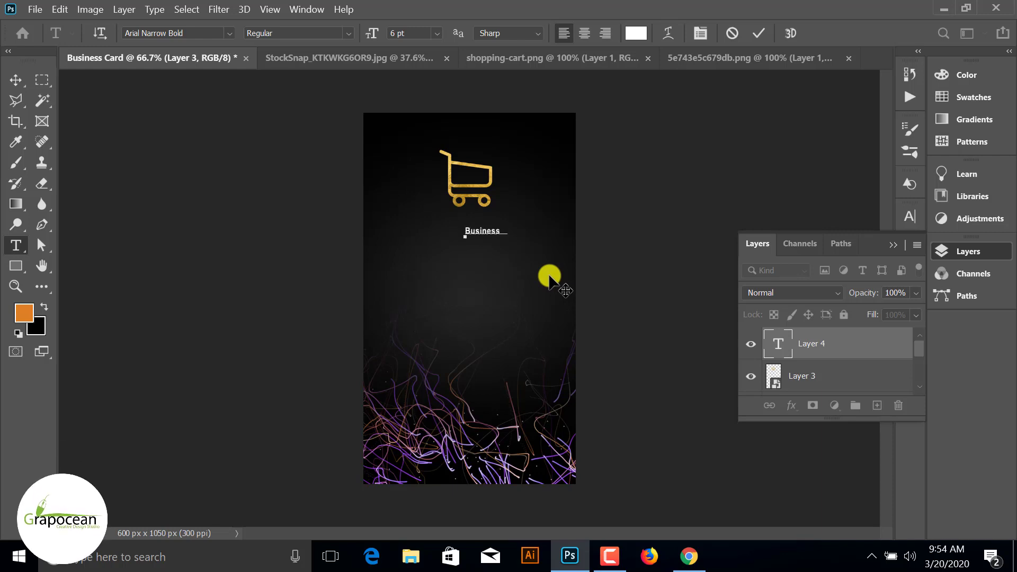
type("Lgog")
scroll(582, 202, "up", 1)
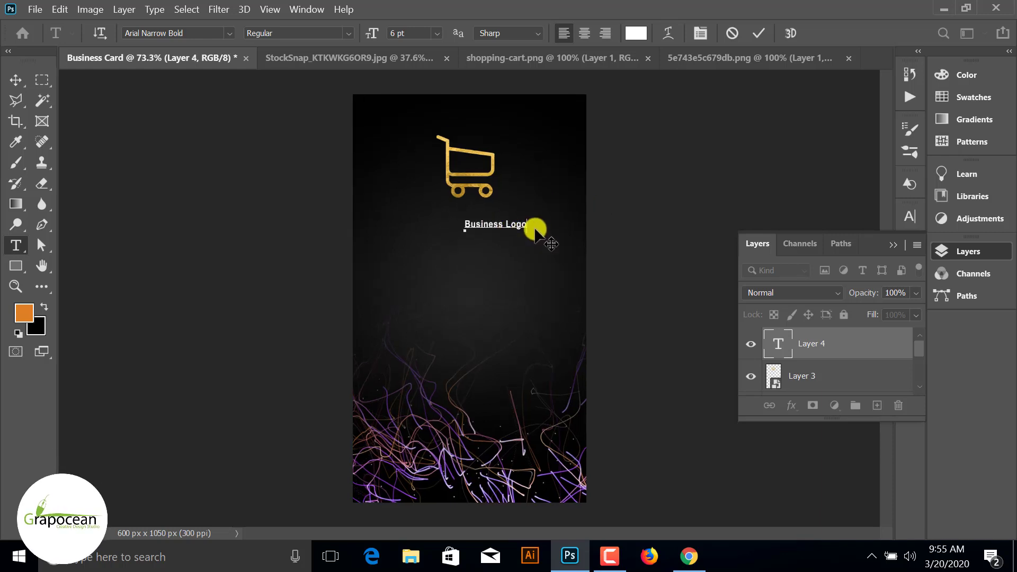
left_click(907, 219)
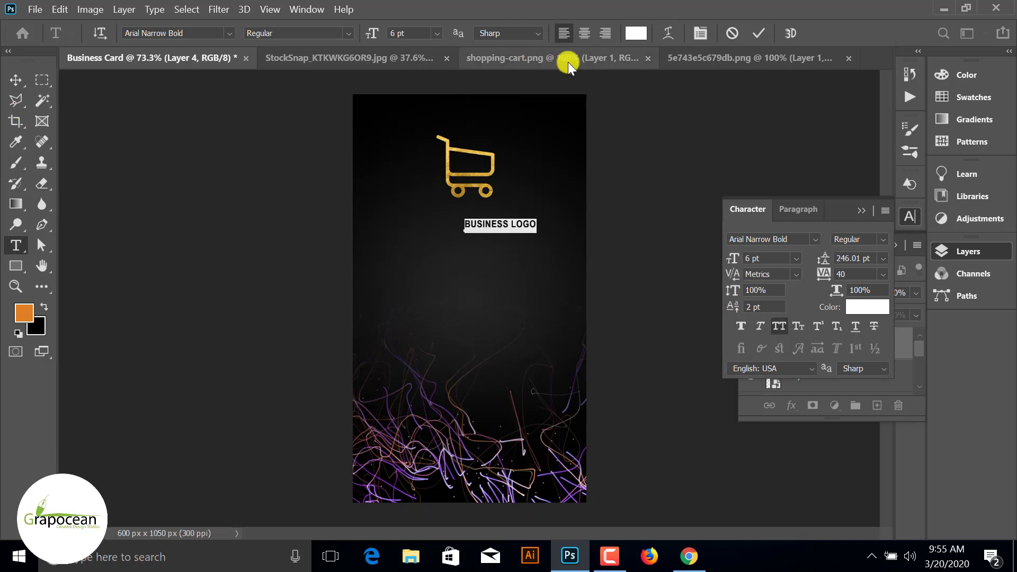
Centre the heading under the cart and enlarge its font size
left_click(20, 81)
left_click_drag(517, 226, 486, 213)
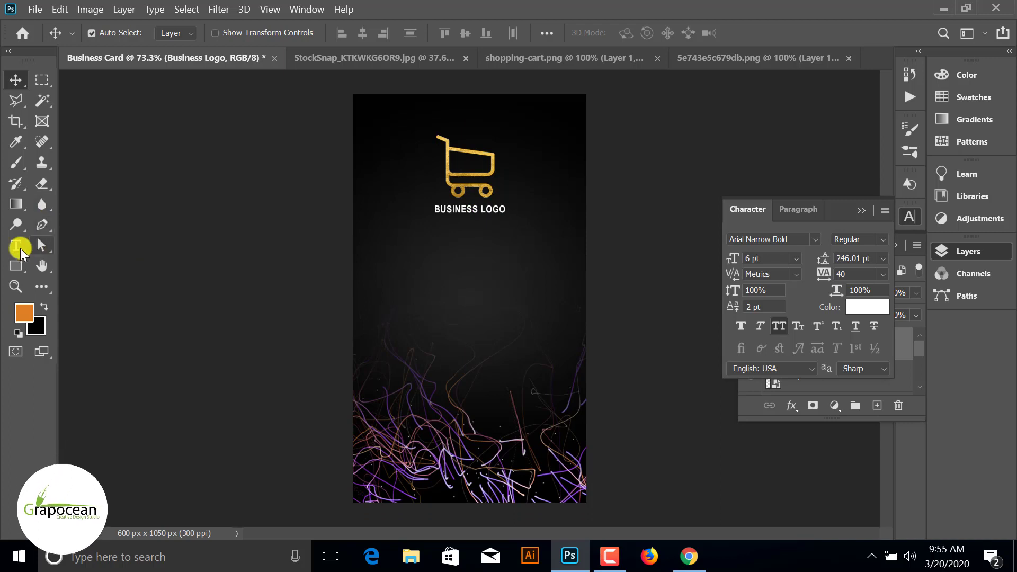
left_click(16, 245)
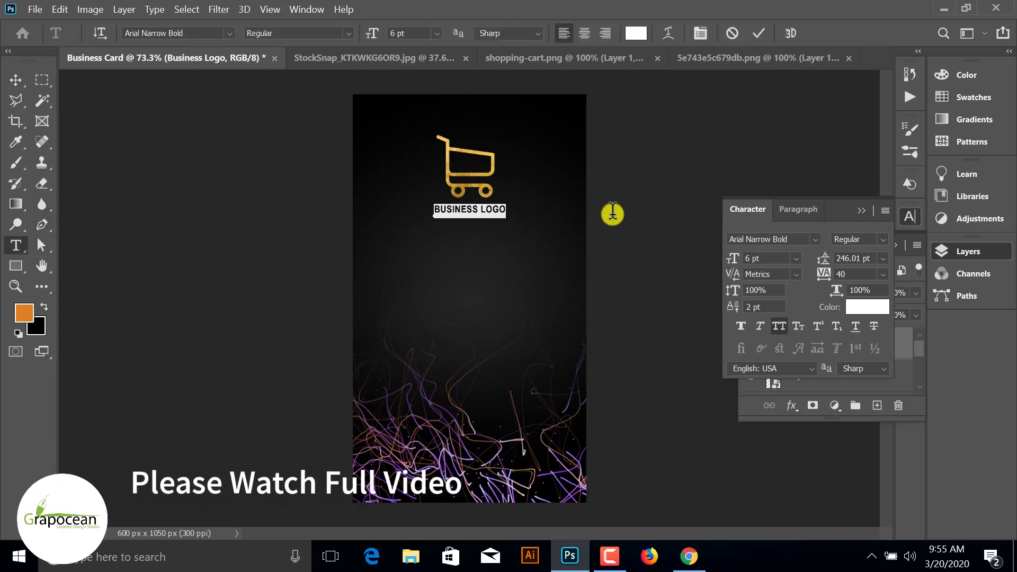
left_click_drag(373, 33, 376, 33)
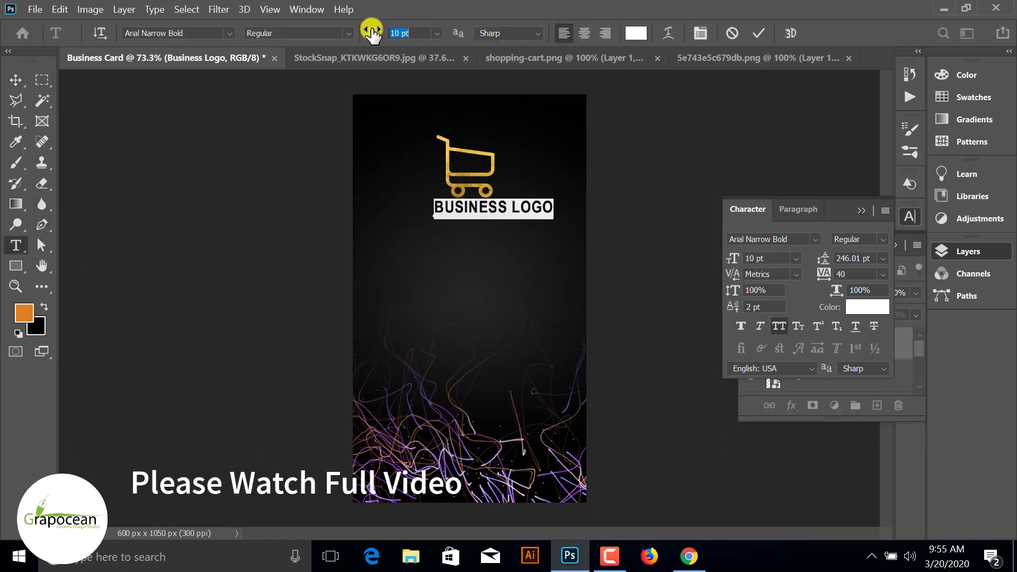
left_click(15, 79)
left_click_drag(473, 206, 452, 209)
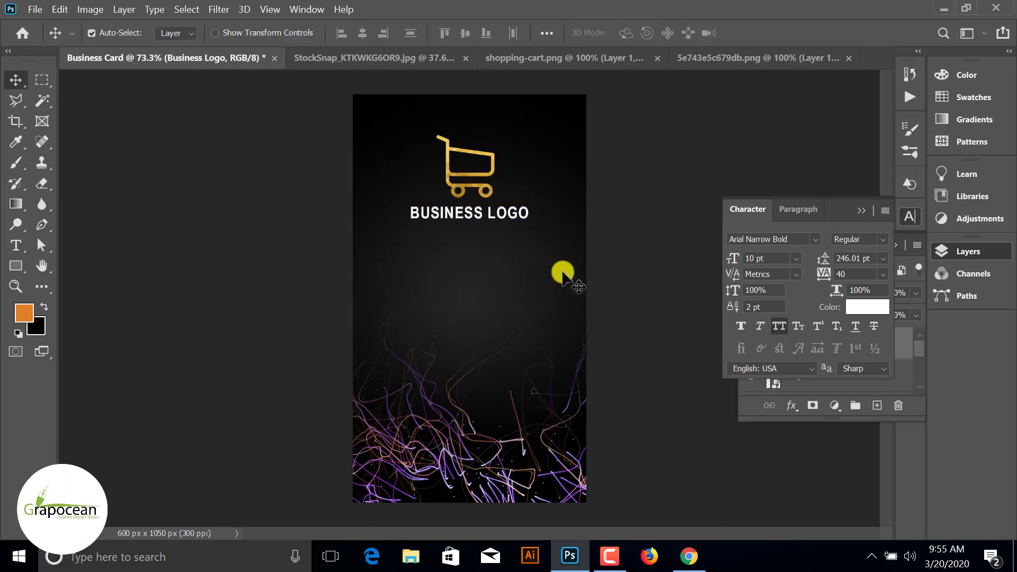
Try Lucida Sans Unicode as the heading font and keep it under the cart
key("t")
left_click(196, 34)
type("Lucida Sans Unicode")
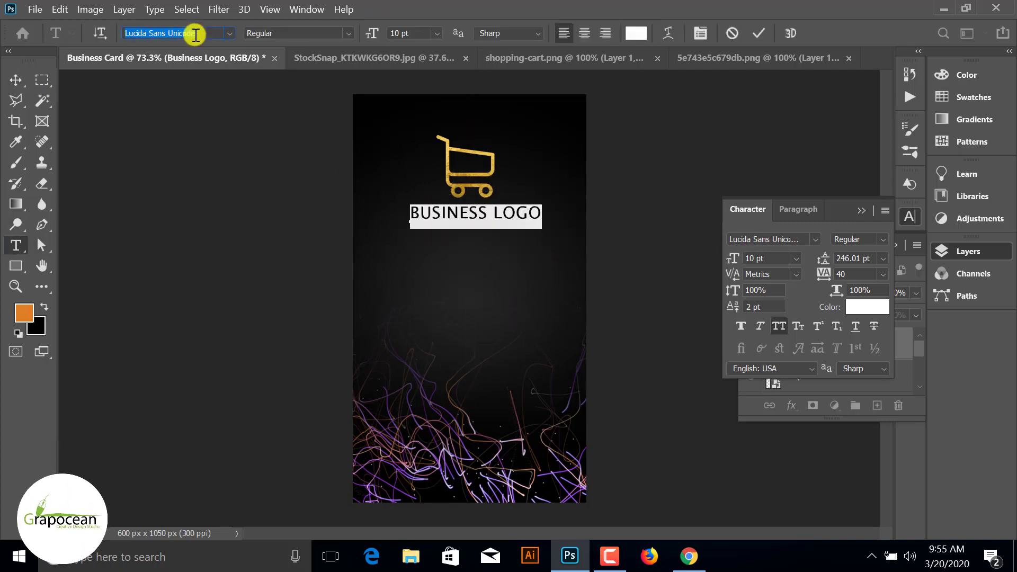
left_click_drag(374, 32, 370, 32)
key("ctrl+Return")
key("v")
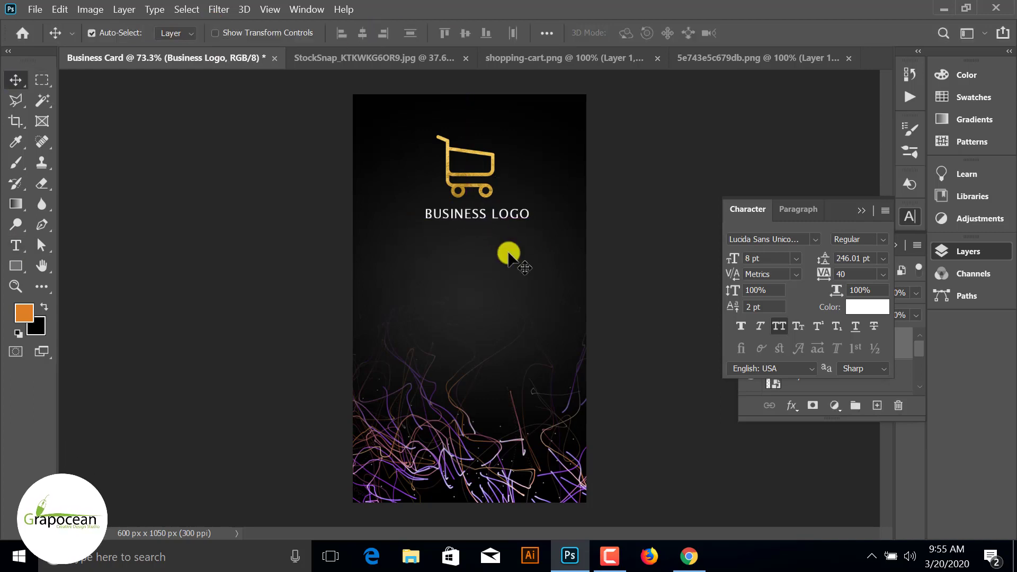
scroll(510, 249, "up", 3)
scroll(511, 249, "down", 5)
Set the whole heading in Segoe UI Emoji and commit the text
left_click(15, 246)
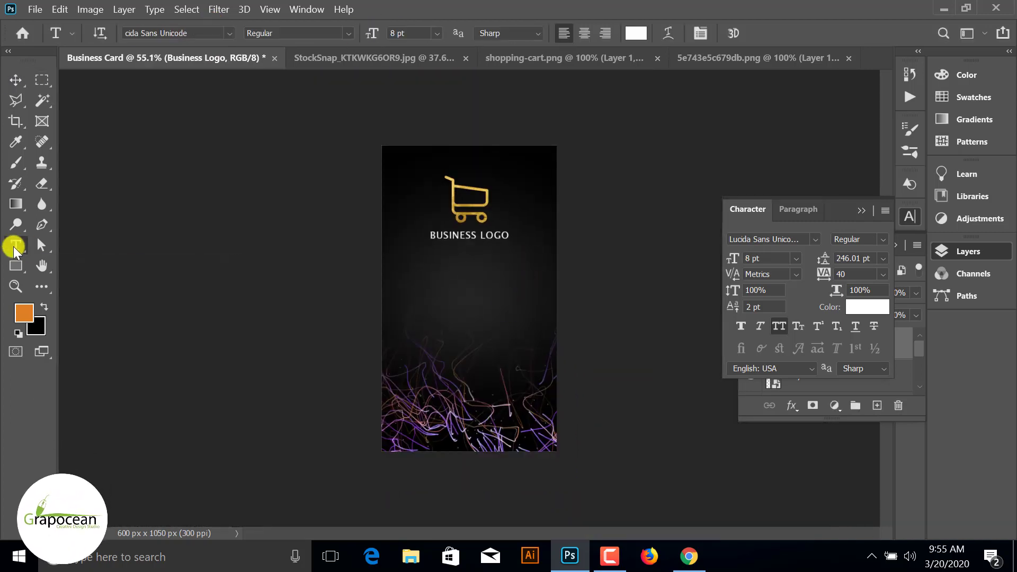
left_click(429, 234)
key("ctrl+a")
left_click(200, 32)
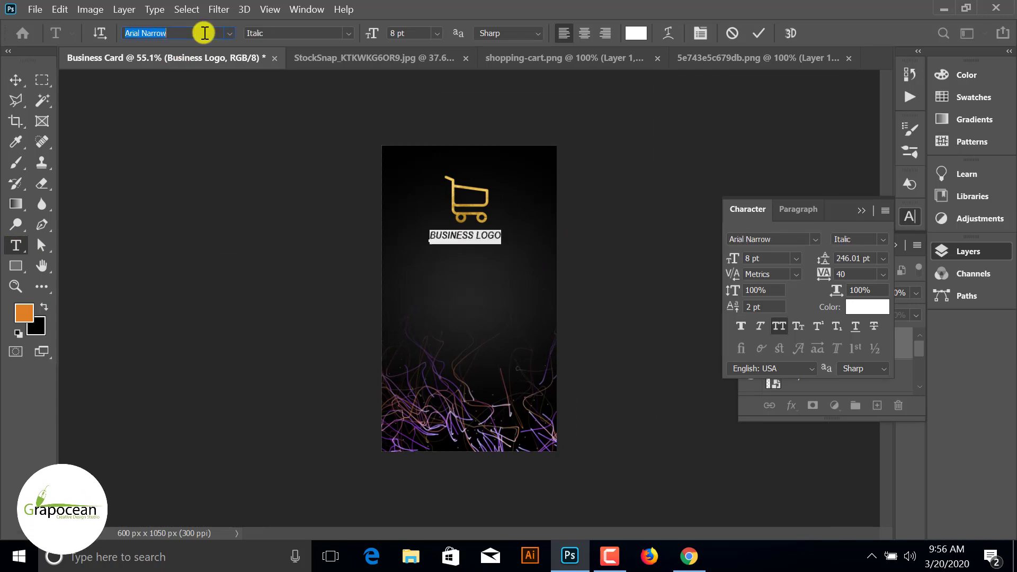
scroll(200, 32, "down", 10)
left_click(351, 34)
key("ctrl+Return")
key("v")
scroll(476, 237, "up", 2)
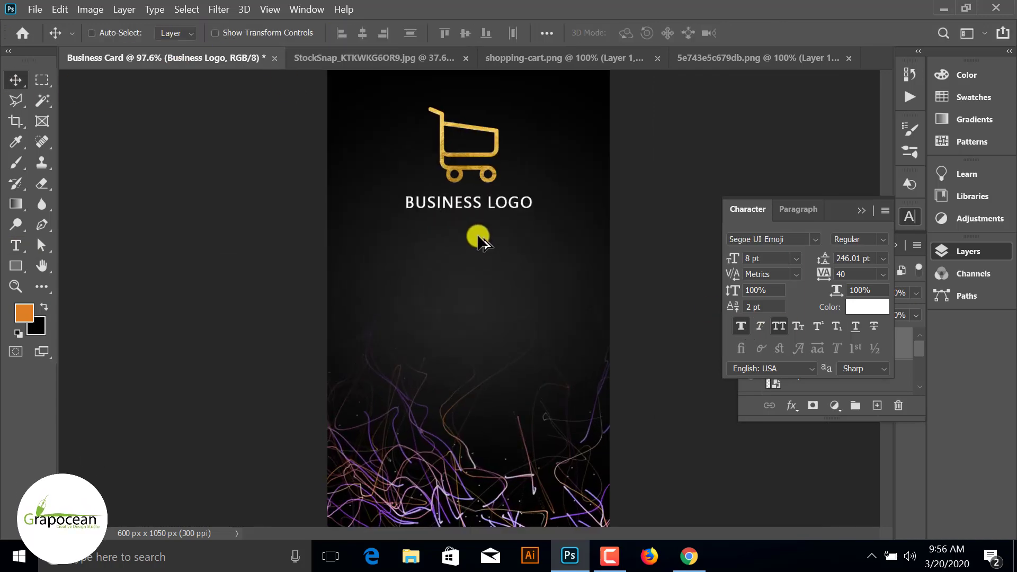
scroll(527, 230, "up", 3)
Clip the gold texture to the heading and nudge the cart icon up slightly
left_click(791, 358)
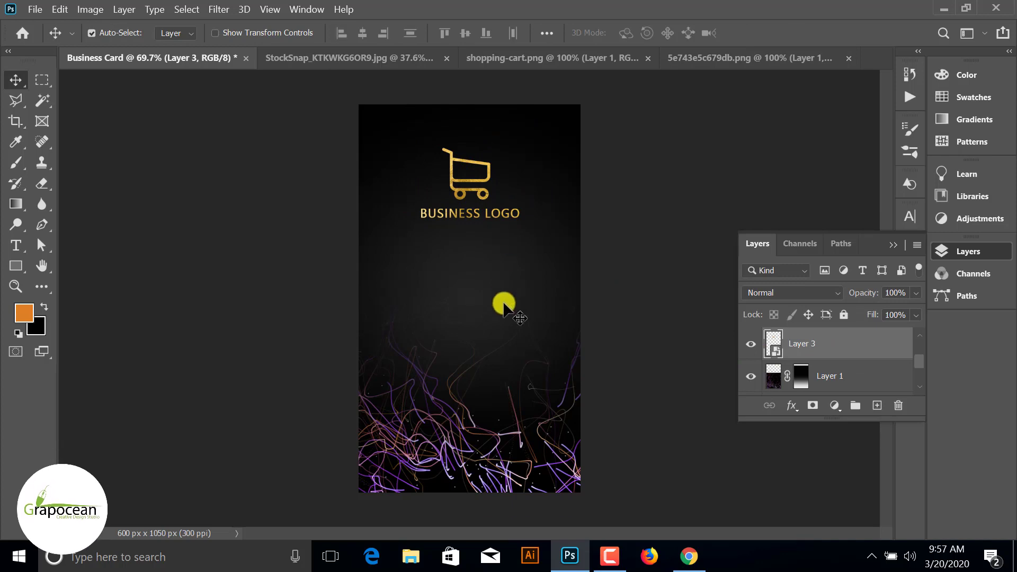
scroll(466, 227, "up", 5)
left_click_drag(494, 177, 489, 161)
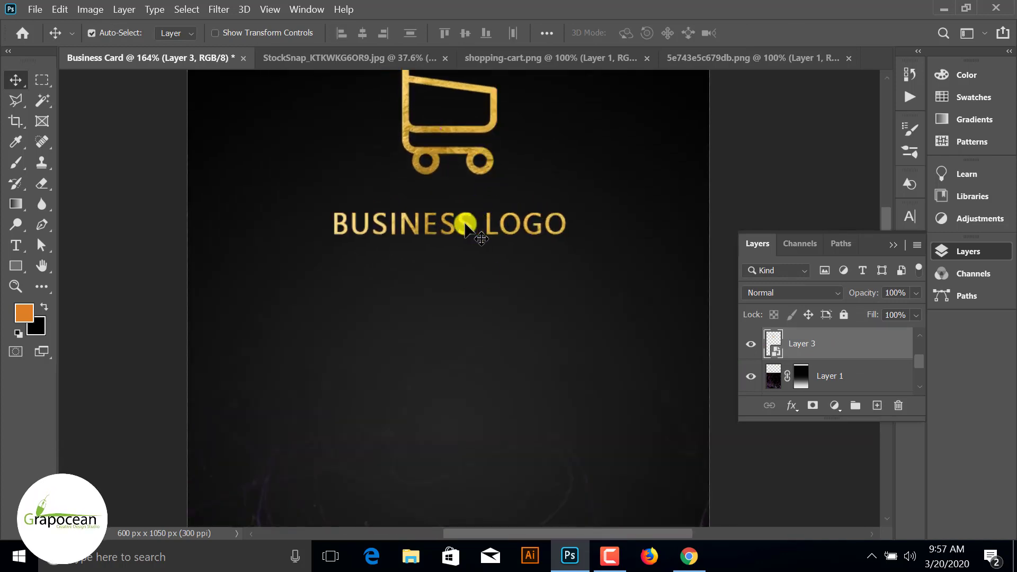
Move the heading and its gold texture layer up together, closer to the cart
left_click(829, 377)
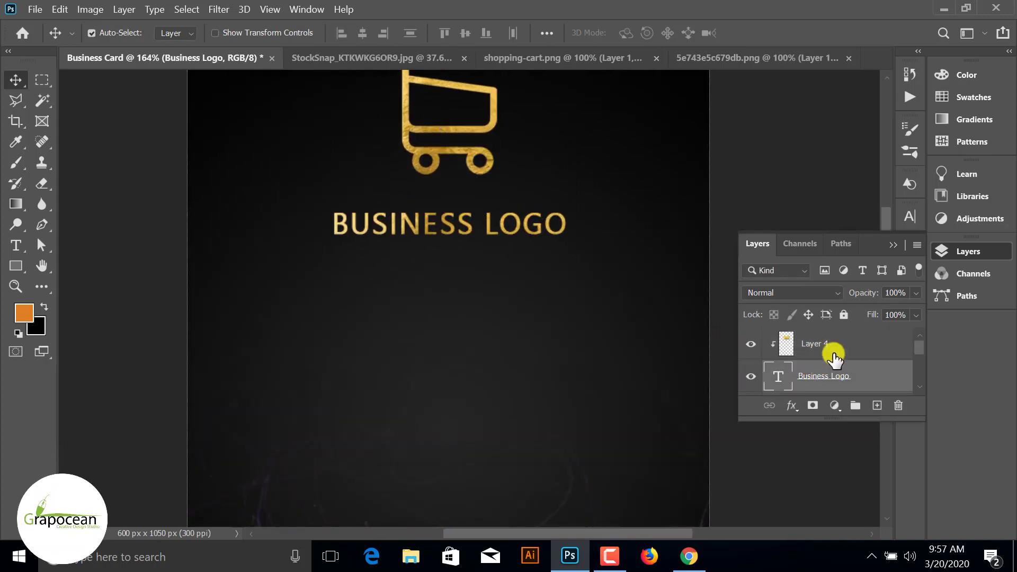
left_click(832, 349, "shift")
key("ctrl+t")
left_click_drag(460, 234, 464, 228)
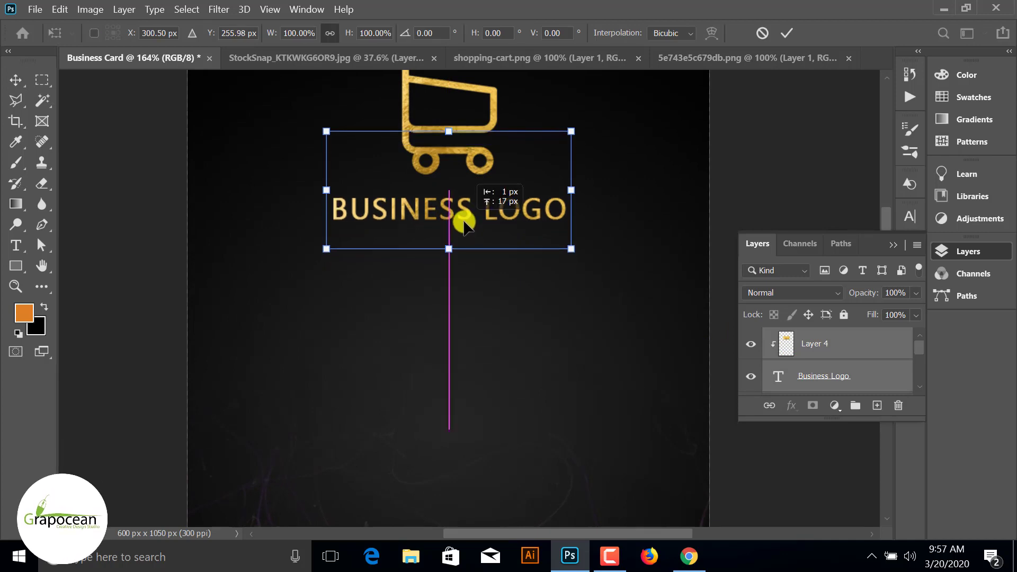
left_click(787, 33)
key("ctrl+0")
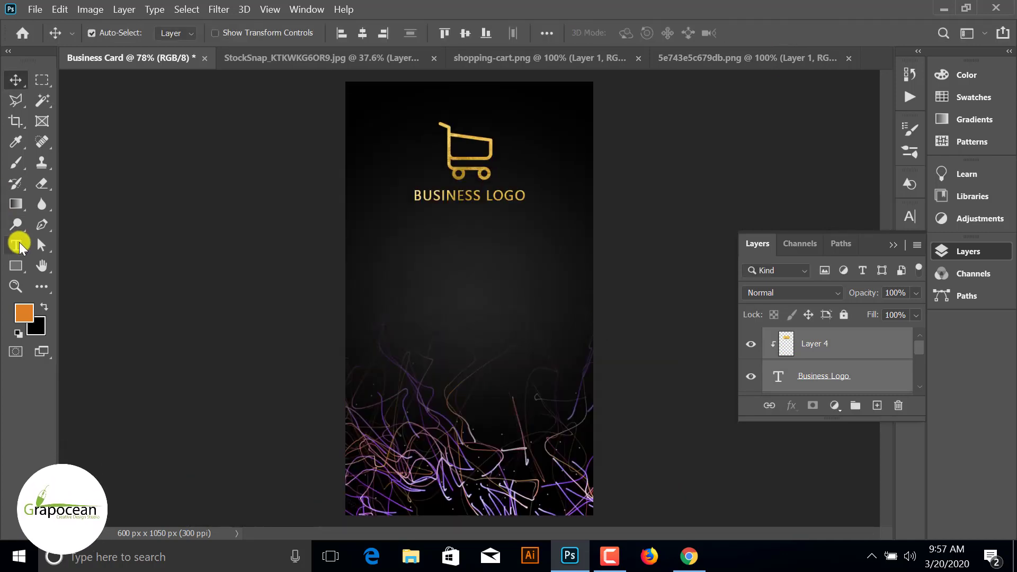
left_click(15, 245)
left_click(877, 405)
left_click(431, 238)
type("W")
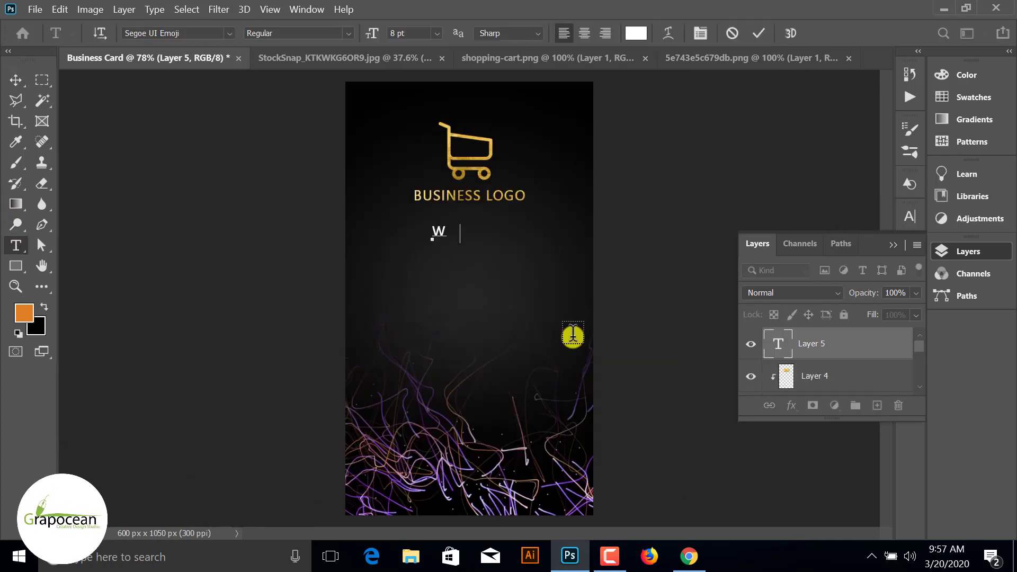
type("WW.GRAPOCEAN.COM")
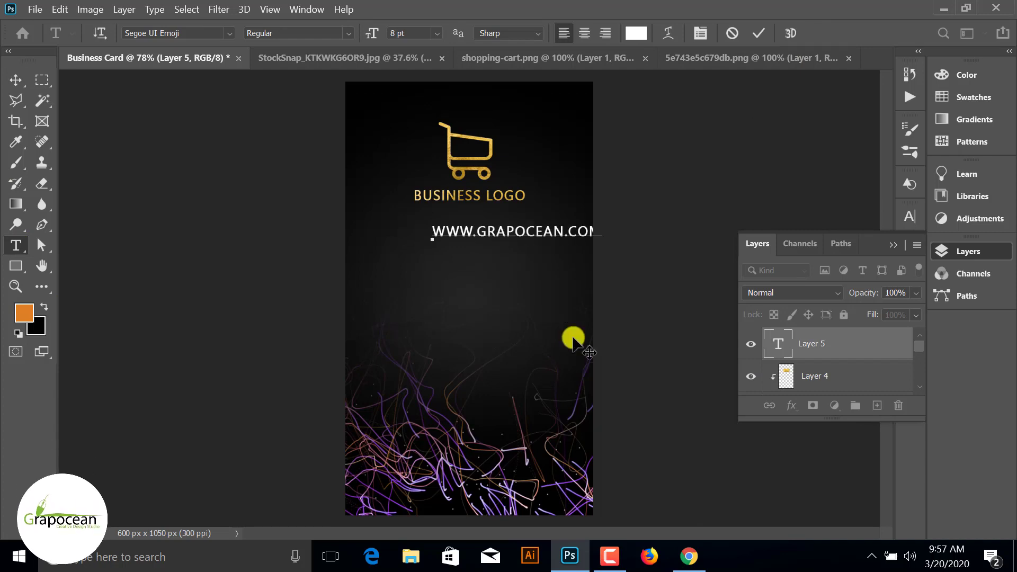
left_click_drag(431, 233, 602, 233)
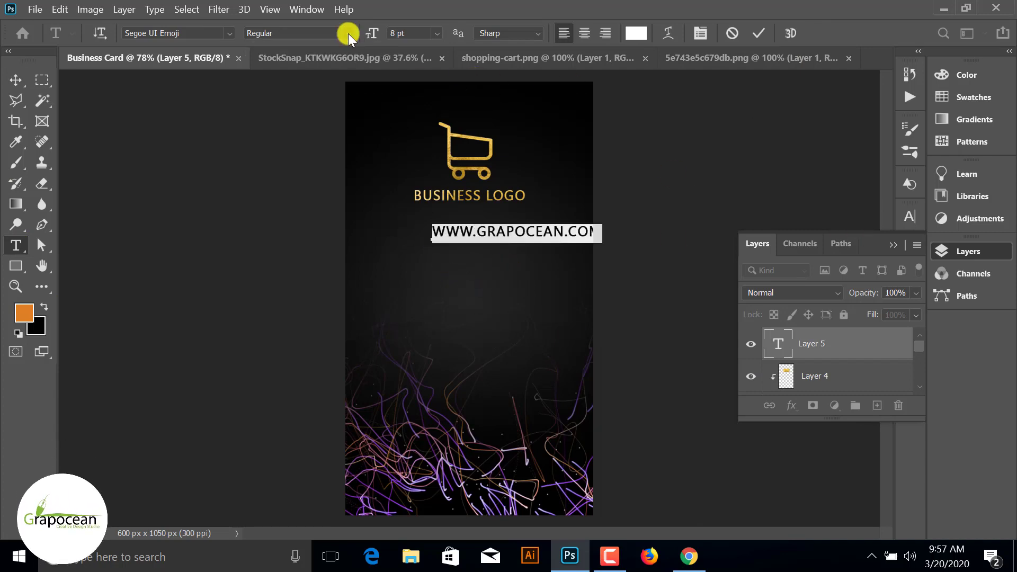
left_click(230, 34)
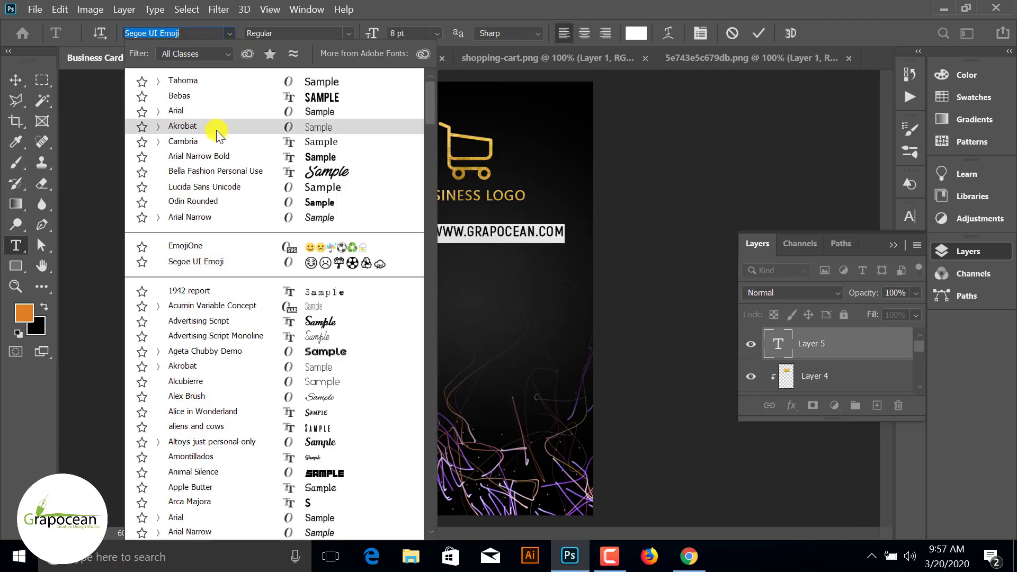
left_click(221, 142)
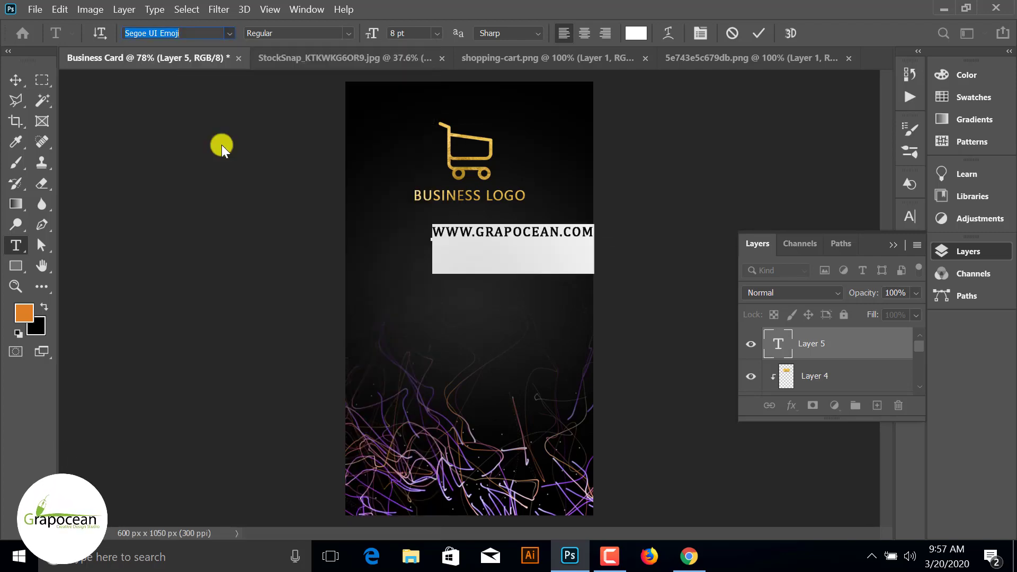
type("Cambria")
left_click(910, 216)
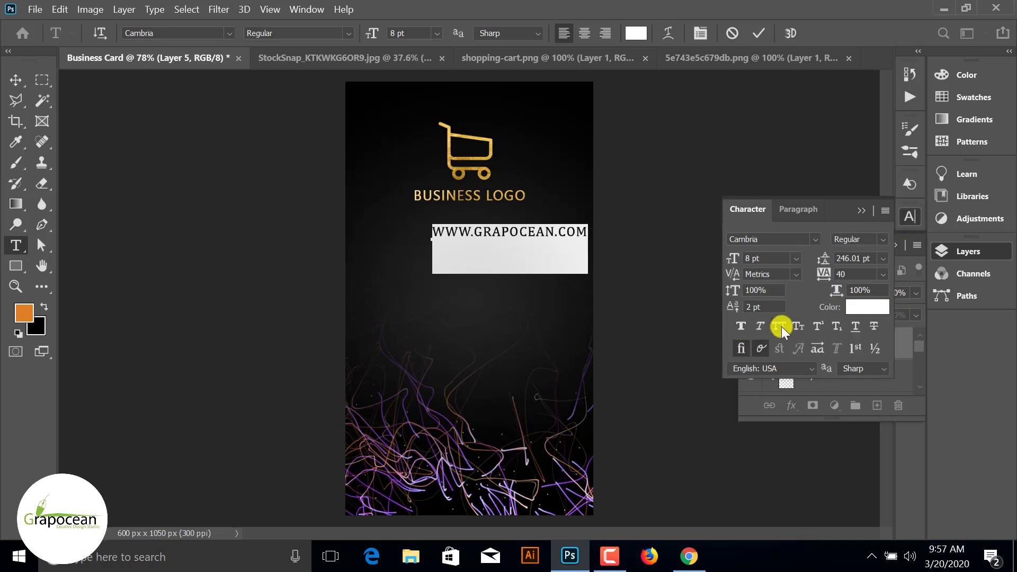
left_click(13, 80)
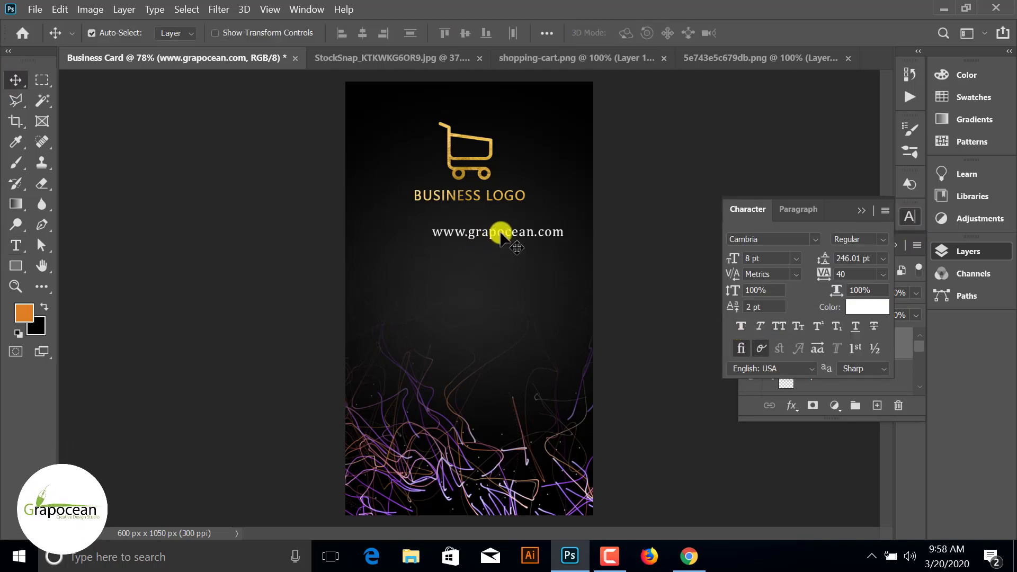
left_click_drag(496, 234, 469, 212)
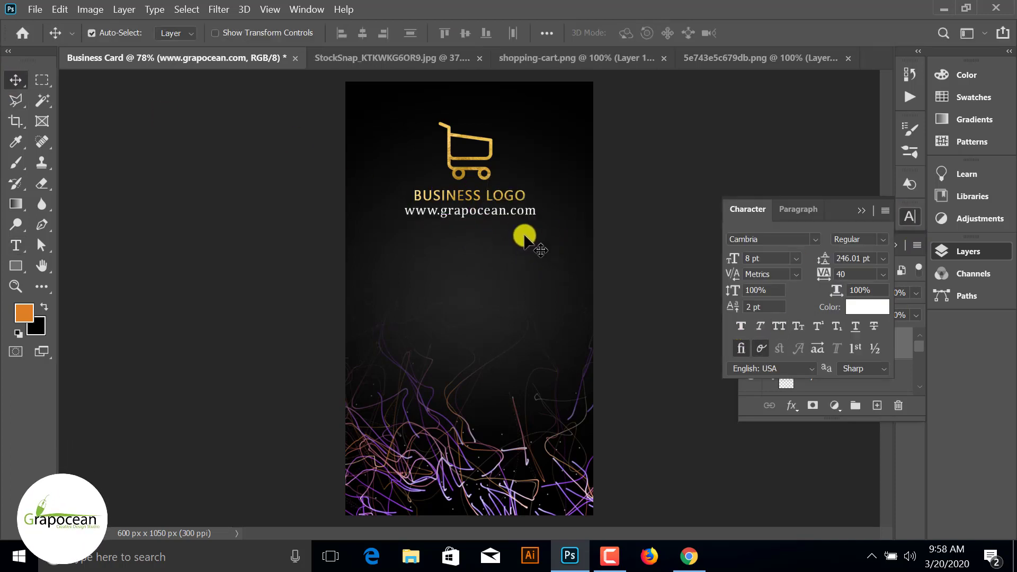
Change the web address font to Gabriola Regular and commit the edit
left_click(15, 245)
scroll(540, 211, "up", 3)
left_click(526, 207)
key("ctrl+a")
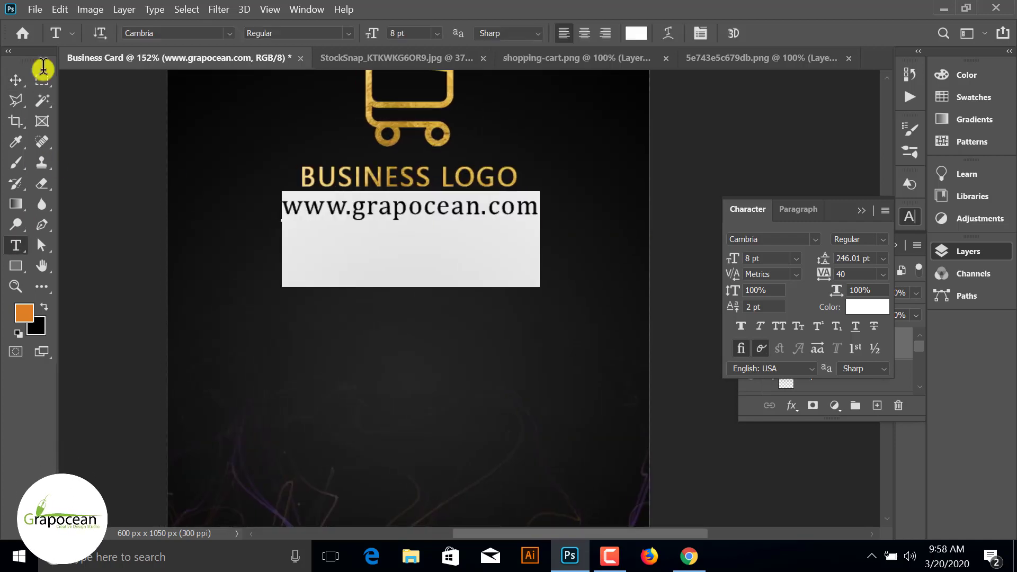
key("Up")
key("Up")
key("Up")
key("Down")
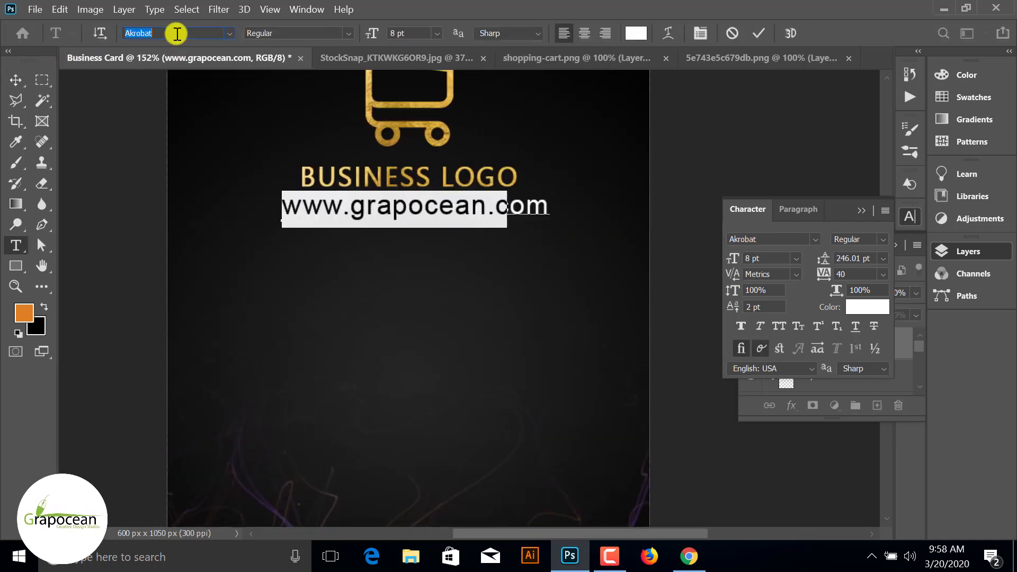
key("Down")
key("Down")
key("Down")
key("Down")
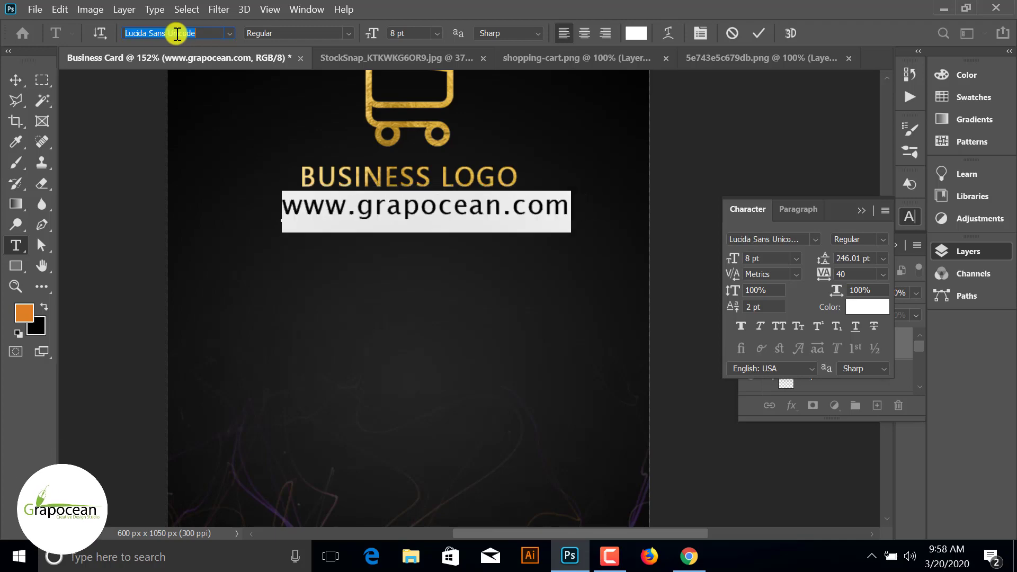
key("Down")
key("Down")
key("Down")
key("Down")
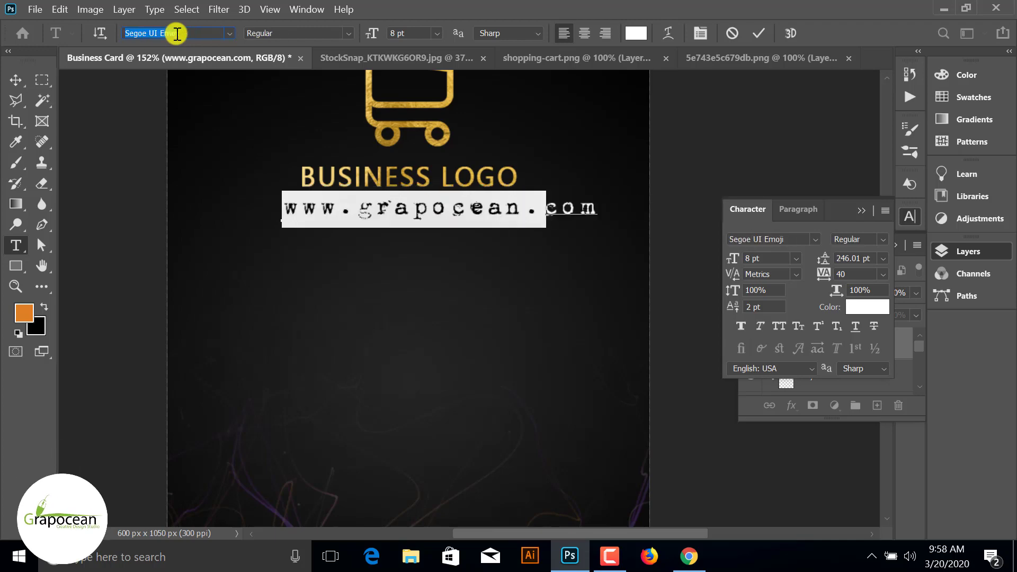
key("Down")
type("go")
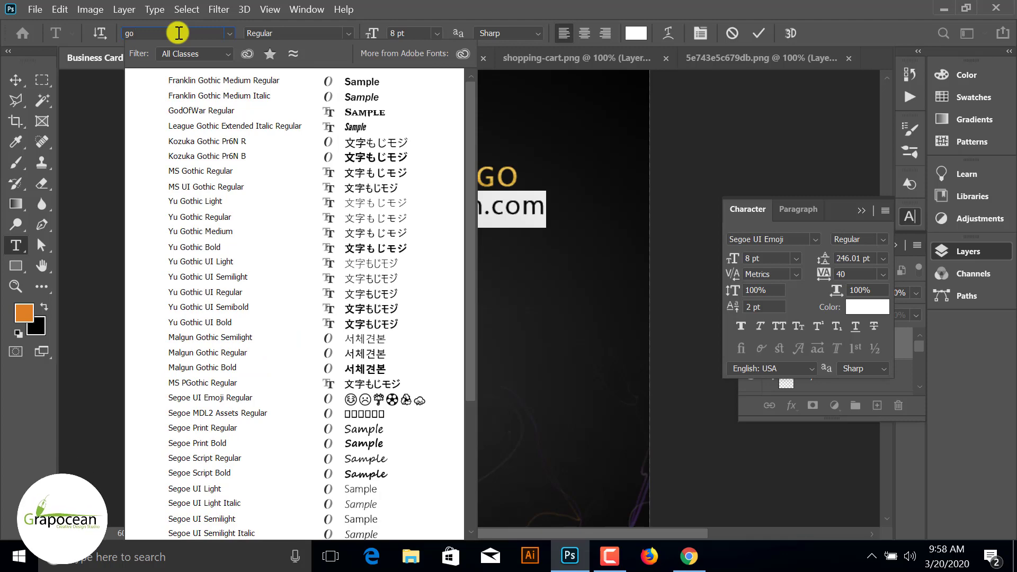
key("BackSpace")
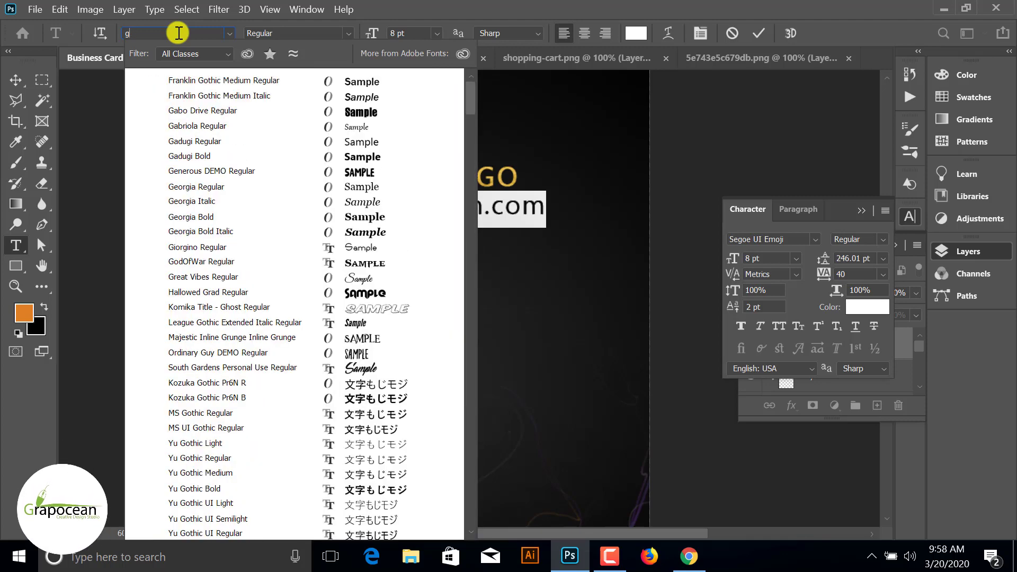
left_click(223, 126)
left_click(16, 79)
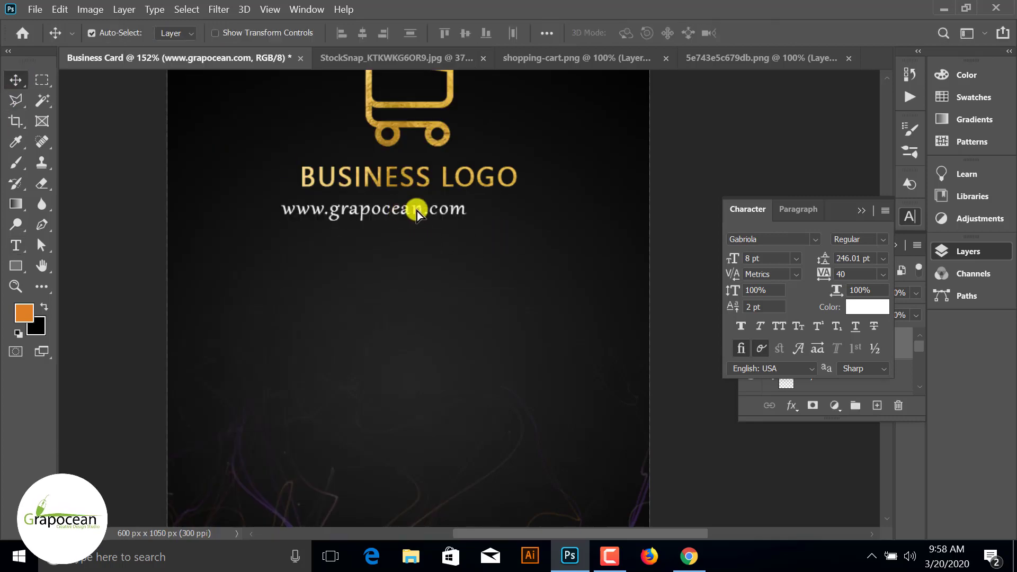
Centre the web address under the logo and lock the Rectangle 1 background layer
left_click_drag(445, 206, 438, 206)
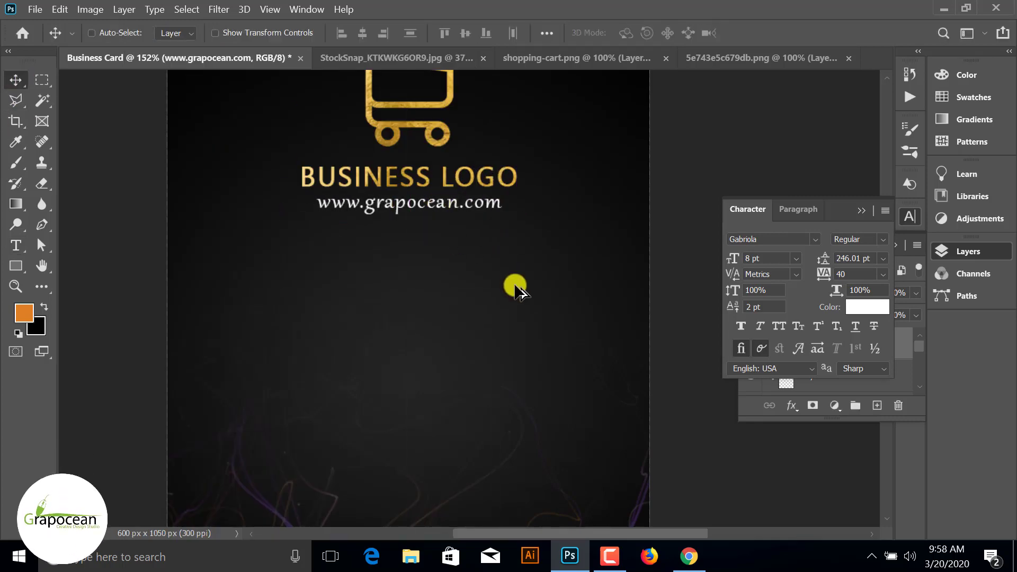
key("ctrl+0")
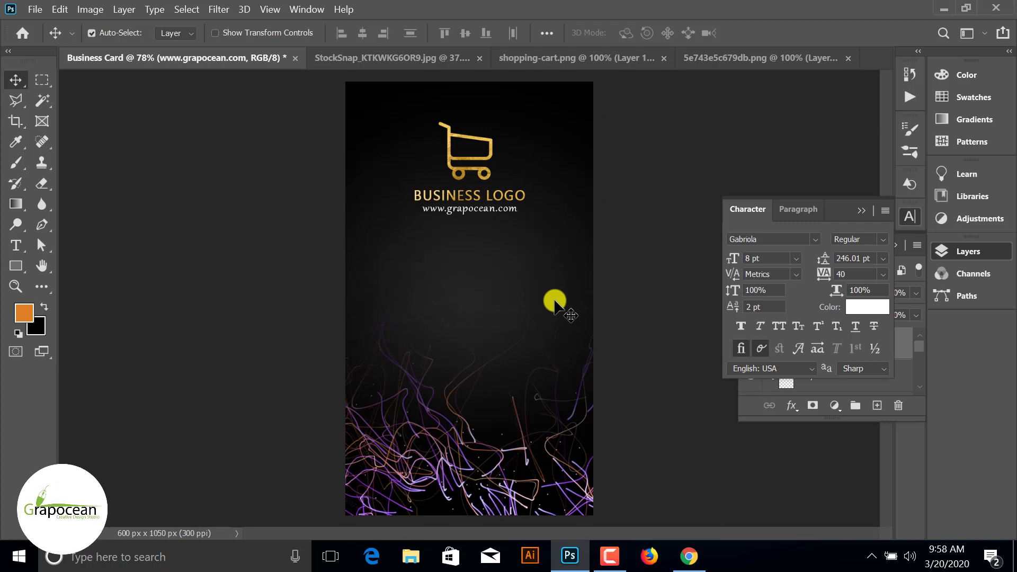
scroll(519, 347, "down", 3)
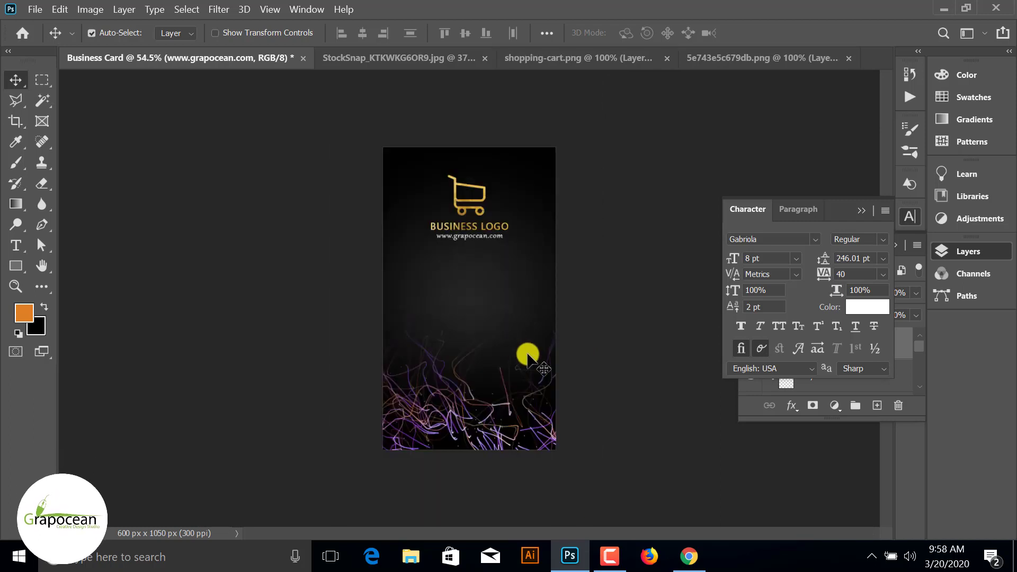
left_click(466, 290)
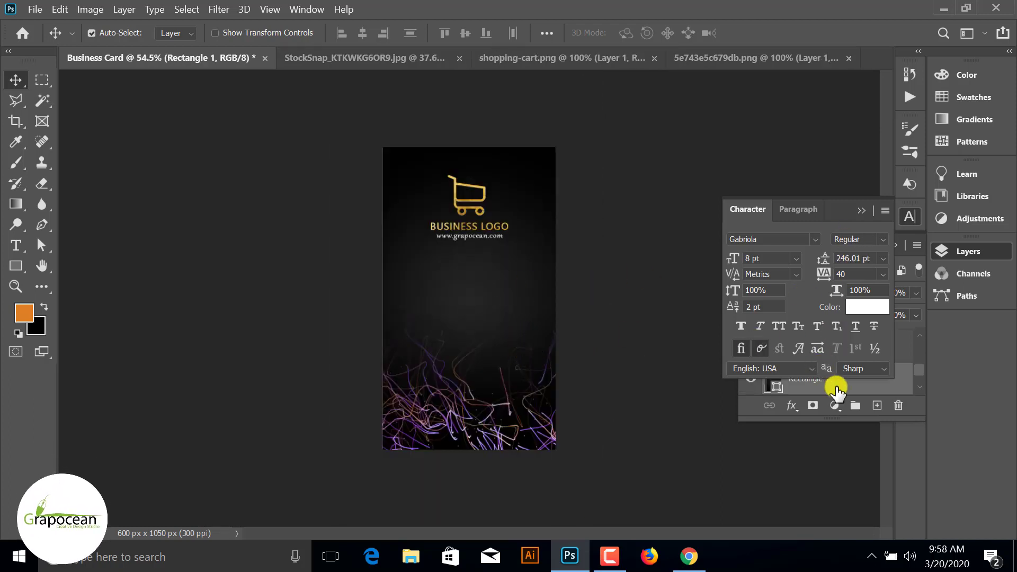
left_click(873, 212)
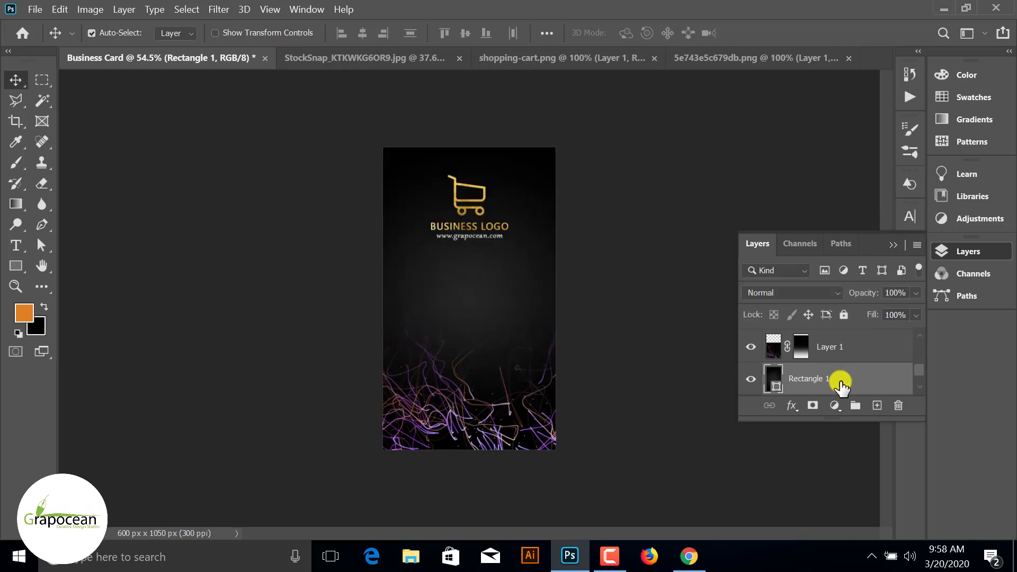
left_click(843, 316)
Lock Layer 1, the purple streaks layer, so it stays in place
left_click_drag(430, 168, 517, 257)
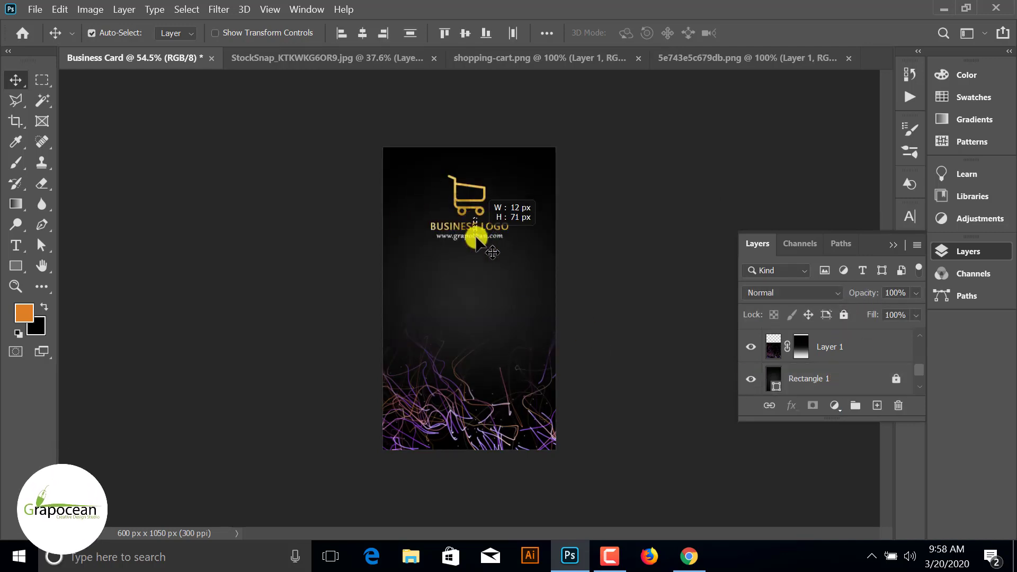
left_click(476, 204)
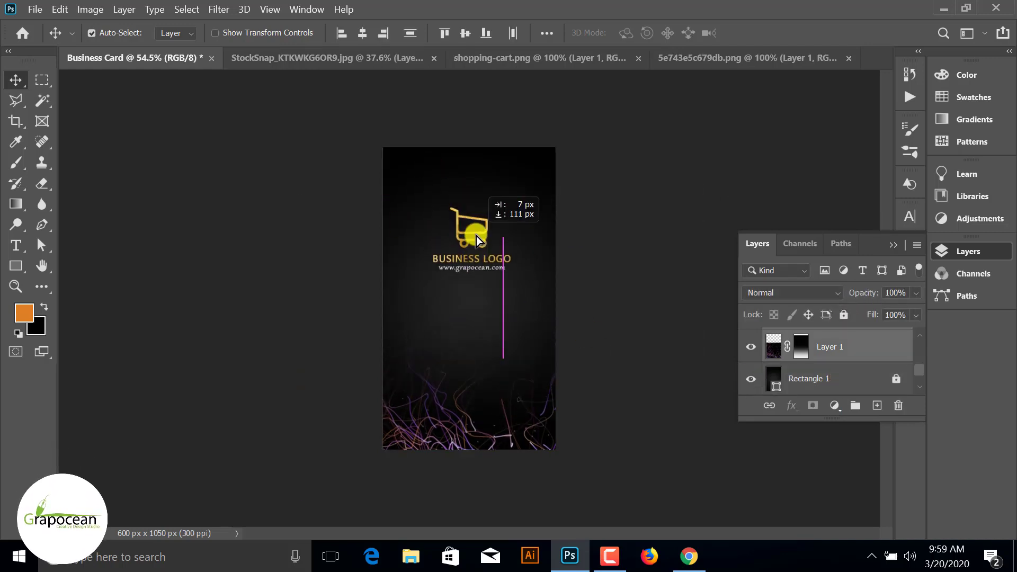
left_click(465, 404)
left_click(911, 395)
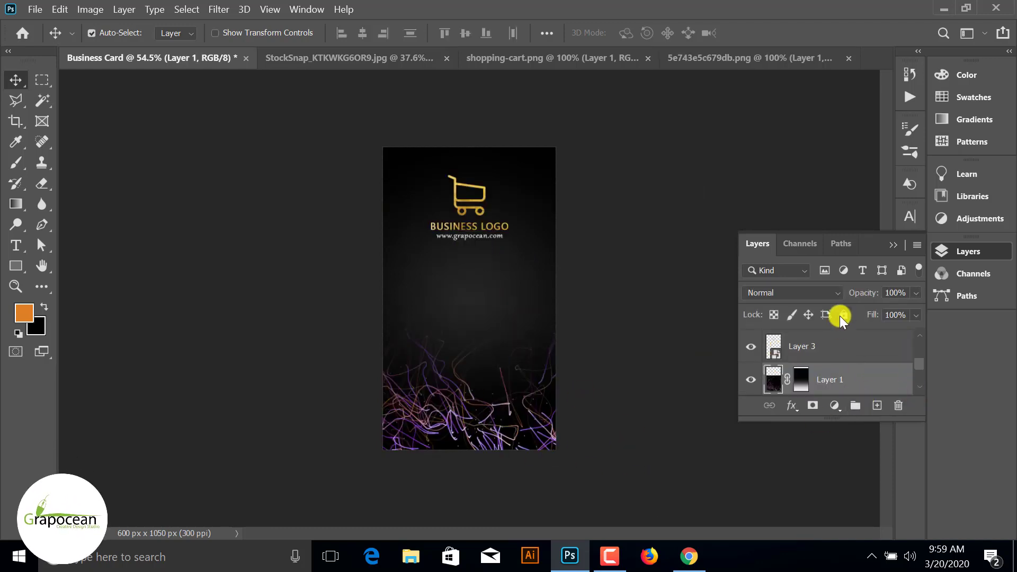
left_click(844, 316)
Move the cart logo (Layer 3) down slightly on the card
left_click(461, 190)
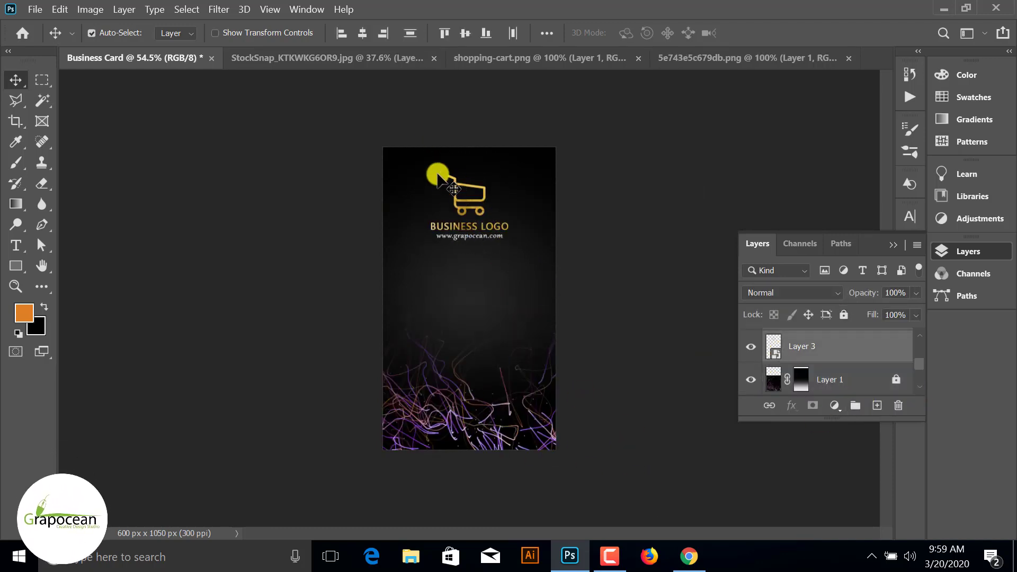
mouse_move(482, 227)
left_mouse_down()
mouse_move(481, 268)
mouse_move(479, 235)
left_mouse_up()
scroll(510, 268, "up", 2)
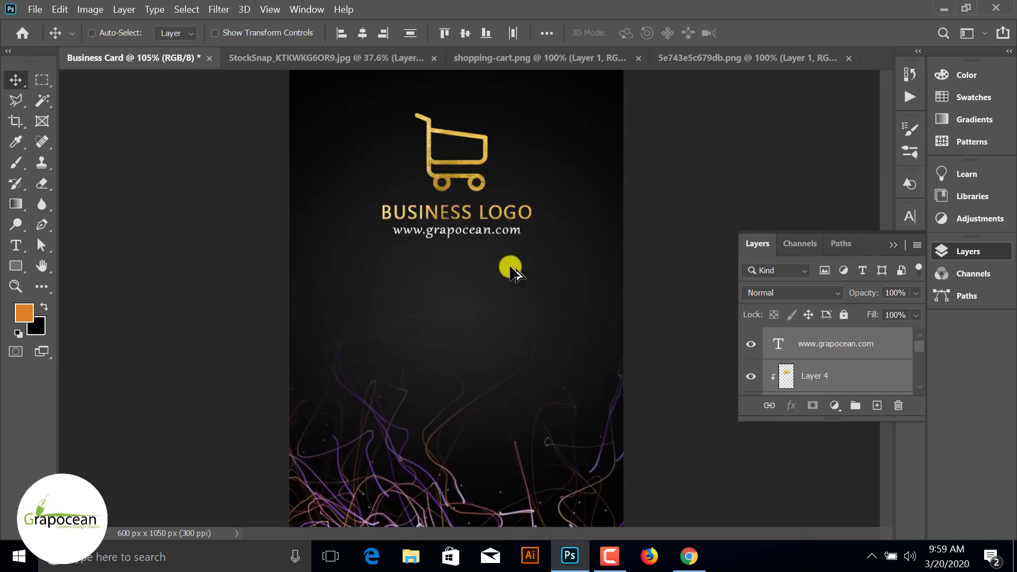
scroll(510, 268, "up", 1)
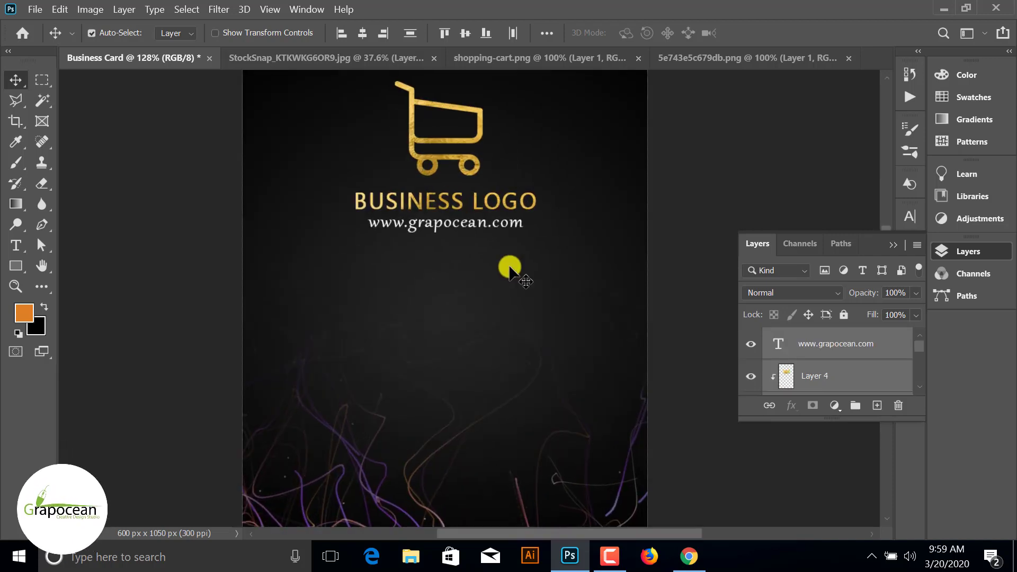
scroll(510, 268, "down", 2)
scroll(585, 336, "down", 1)
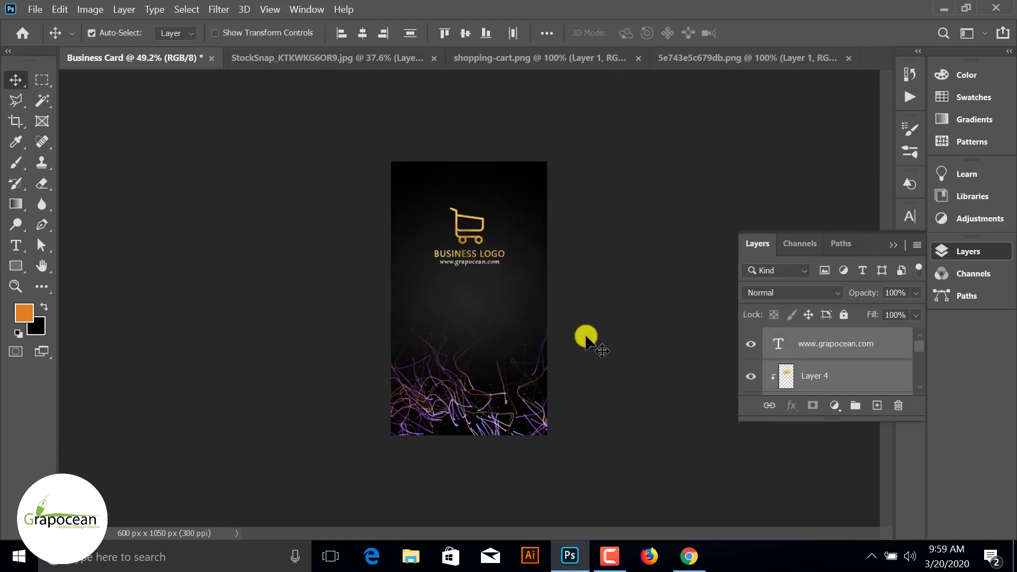
Duplicate Layer 1 as Layer 1 copy and brush both streak masks to soften the glow
left_click(881, 347)
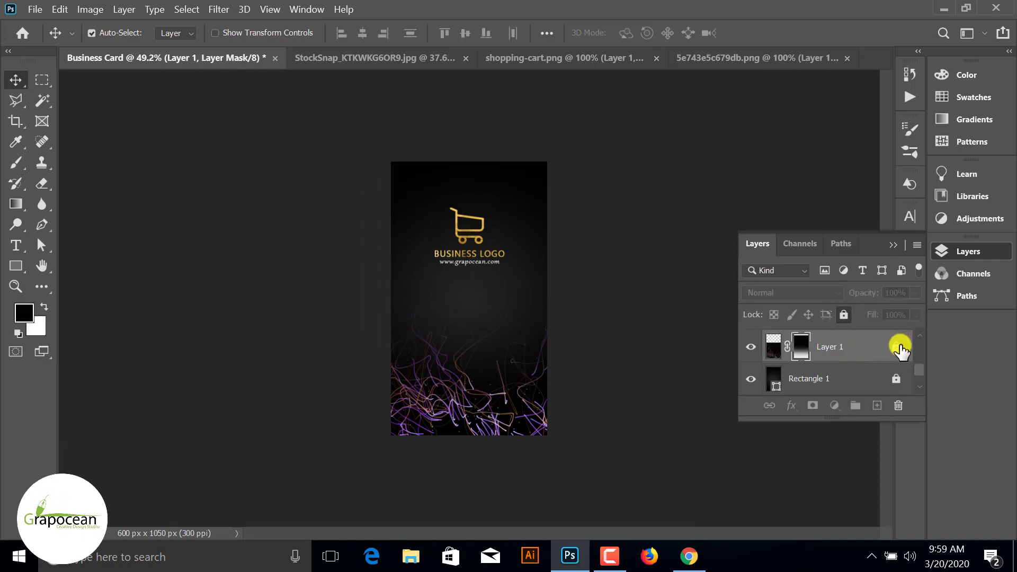
left_click_drag(774, 353, 877, 405)
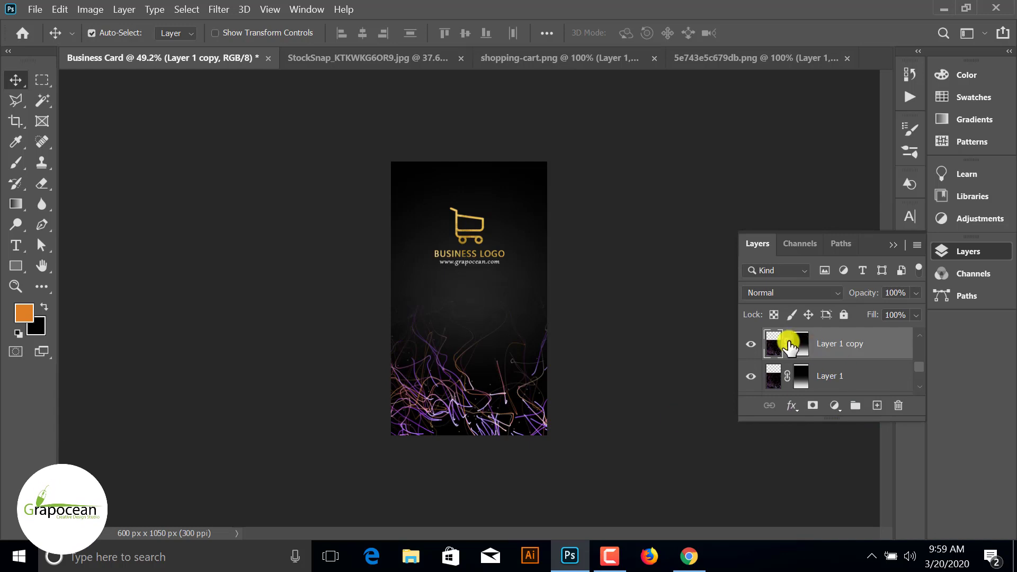
left_click(800, 343)
right_click(14, 165)
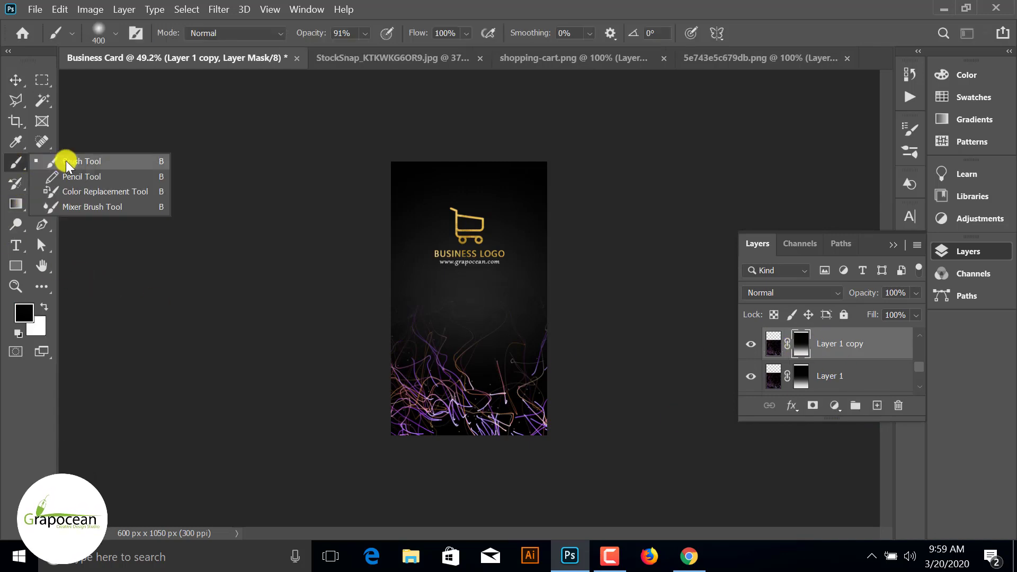
left_click(80, 160)
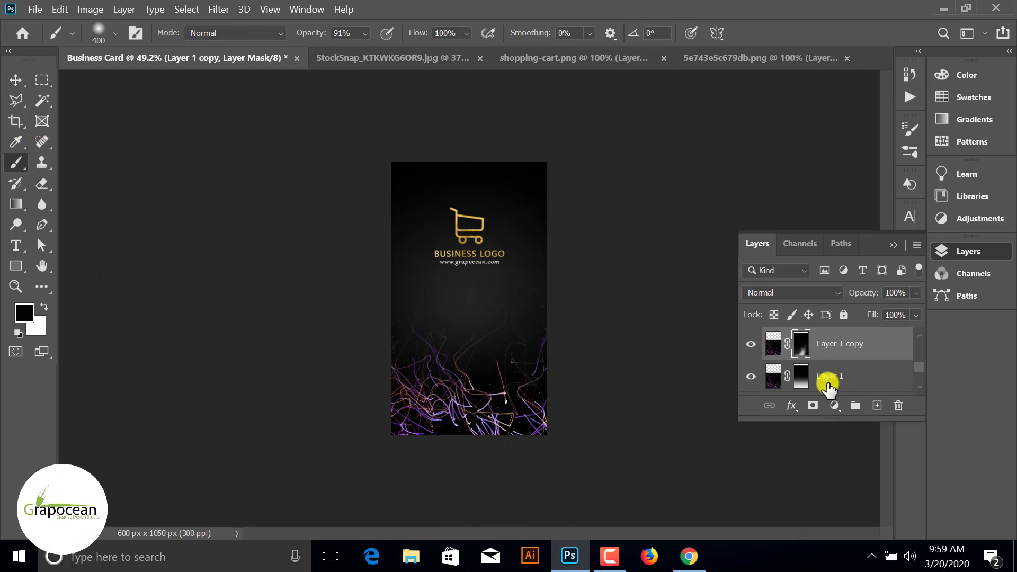
left_click(801, 376)
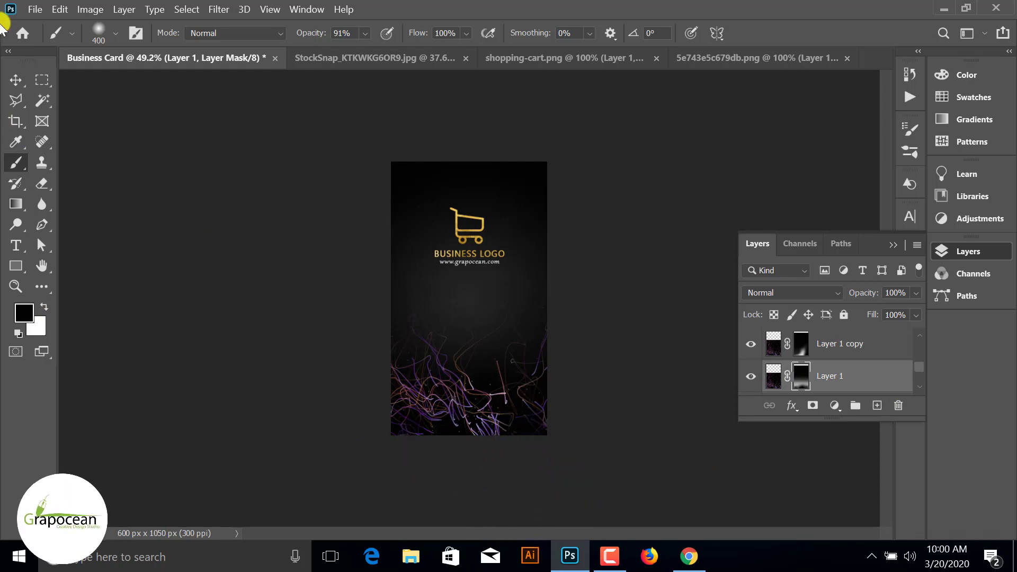
scroll(563, 370, "up", 1)
Stamp all visible layers into a new merged Layer 5
scroll(517, 249, "up", 3)
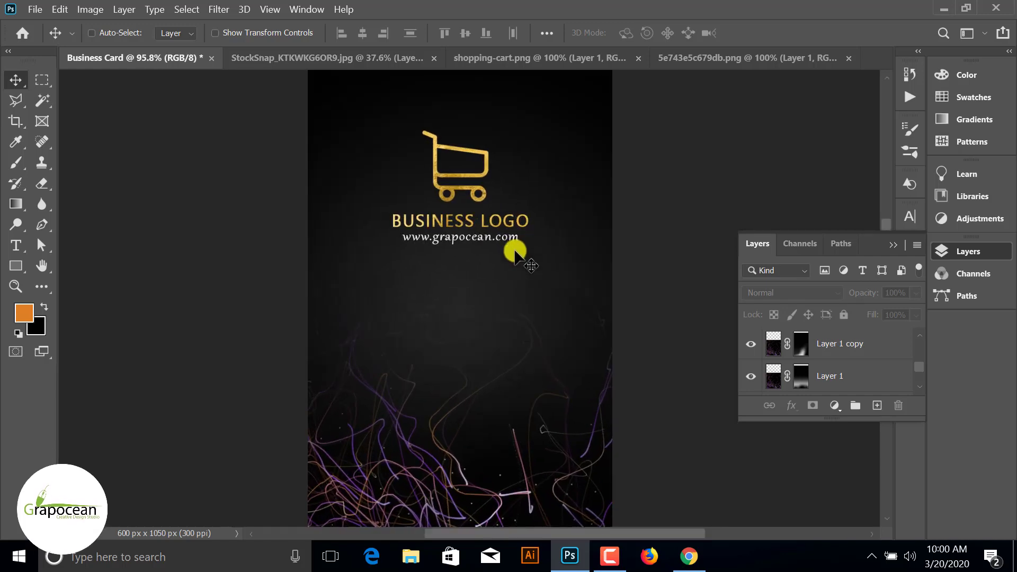
scroll(517, 254, "up", 2)
scroll(515, 254, "down", 4)
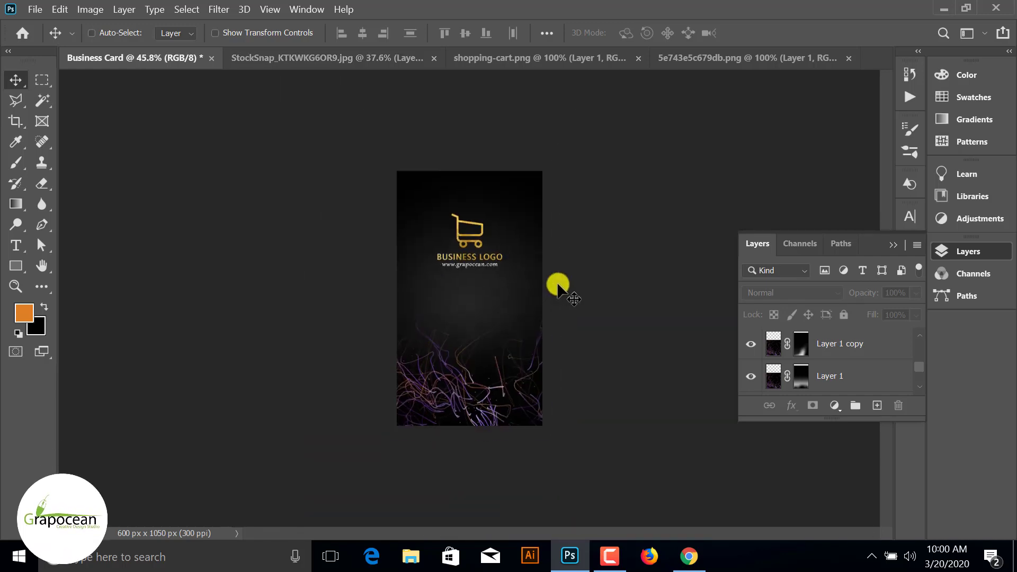
scroll(560, 291, "down", 1)
scroll(540, 311, "up", 1)
scroll(871, 354, "up", 2)
left_click(853, 346)
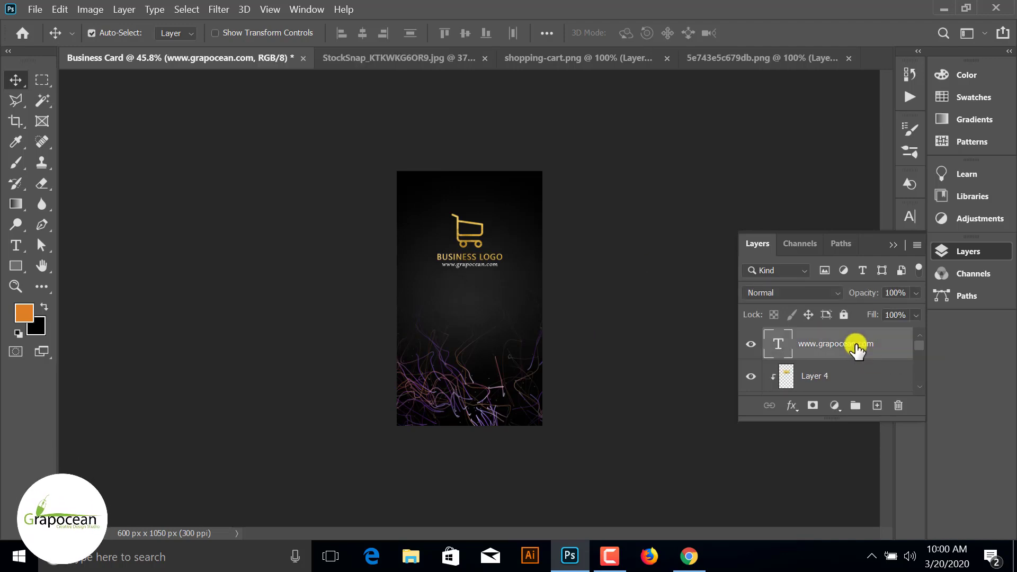
key("ctrl+shift+alt+e")
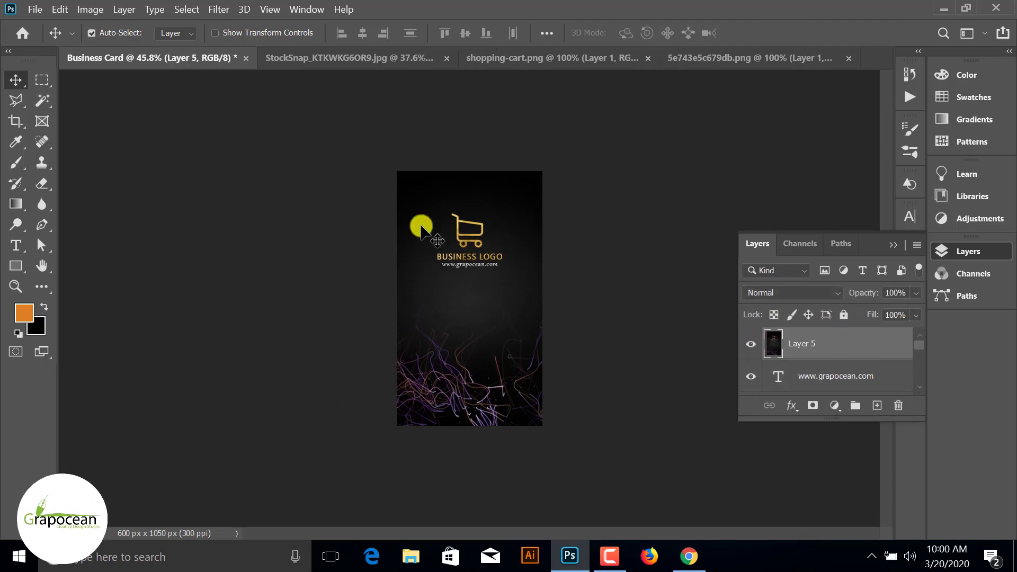
left_click(746, 437)
scroll(836, 366, "down", 5)
scroll(829, 365, "up", 8)
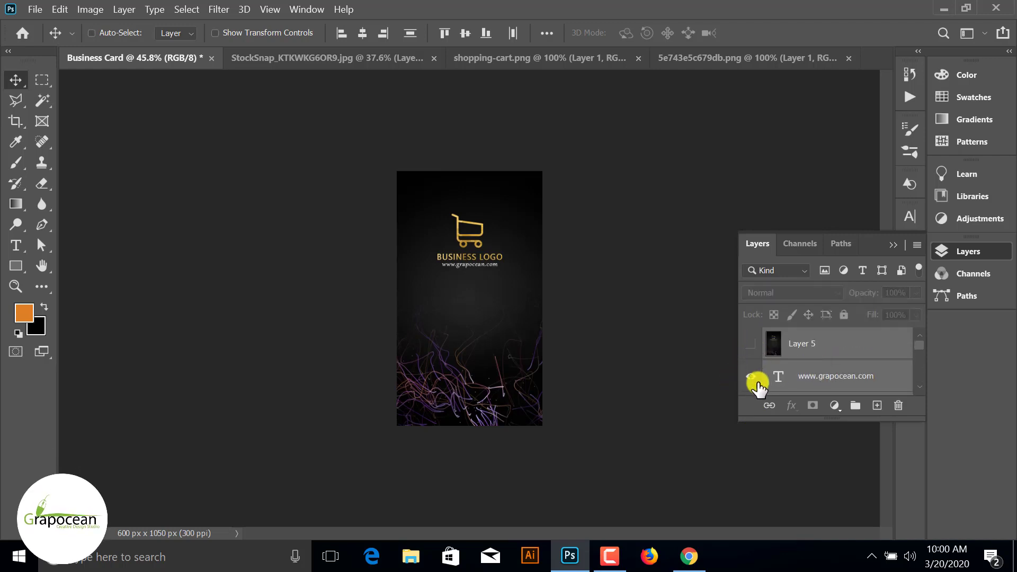
left_click(751, 377)
scroll(757, 384, "down", 1)
scroll(757, 384, "down", 1)
left_click(751, 377)
scroll(763, 385, "down", 2)
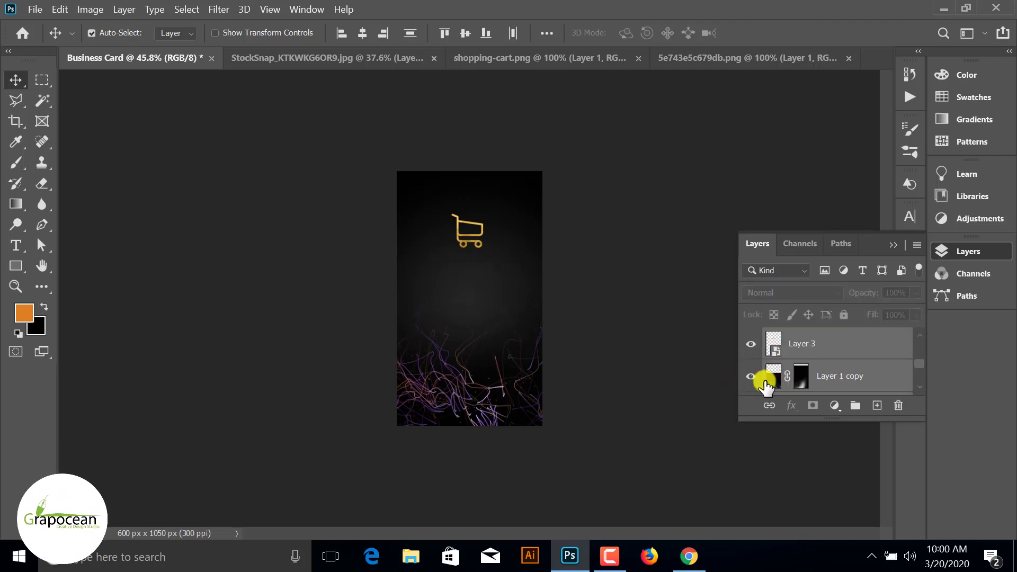
scroll(748, 373, "down", 1)
scroll(799, 381, "down", 2)
scroll(443, 345, "up", 2)
scroll(564, 360, "up", 3)
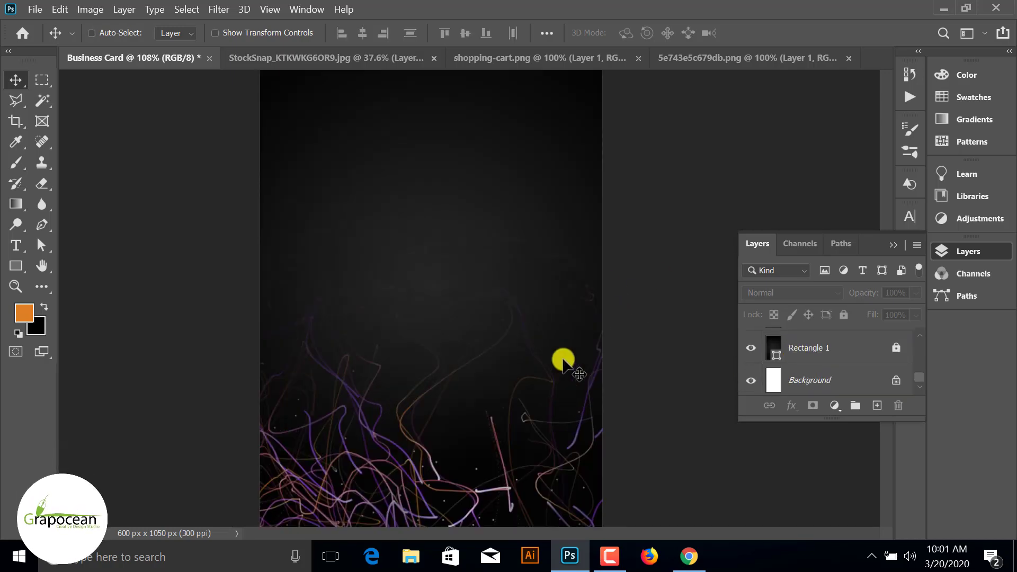
scroll(614, 376, "up", 4)
scroll(613, 373, "up", 2)
scroll(536, 386, "down", 3)
scroll(583, 390, "down", 3)
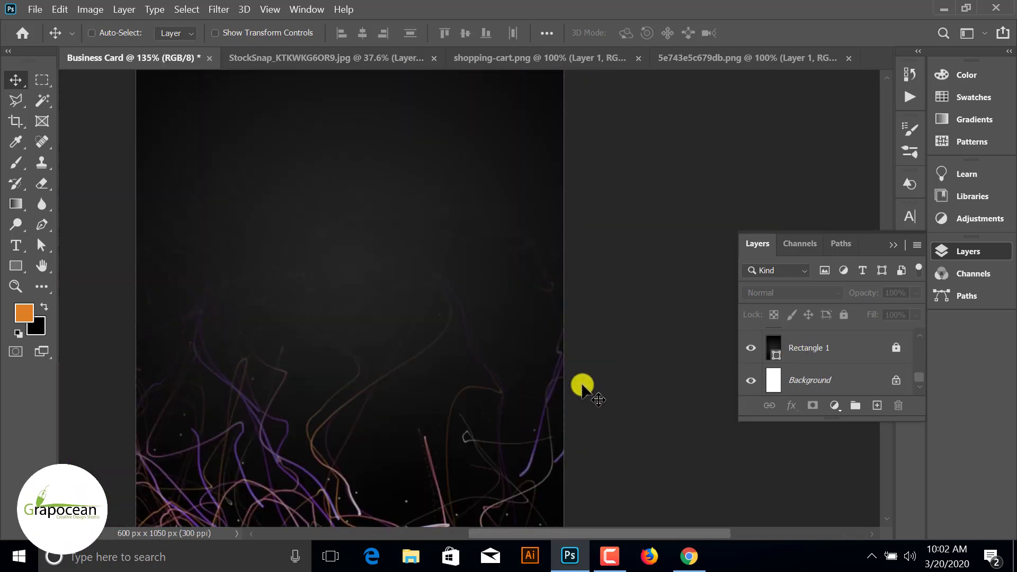
scroll(585, 385, "down", 2)
scroll(584, 385, "down", 2)
scroll(819, 369, "up", 3)
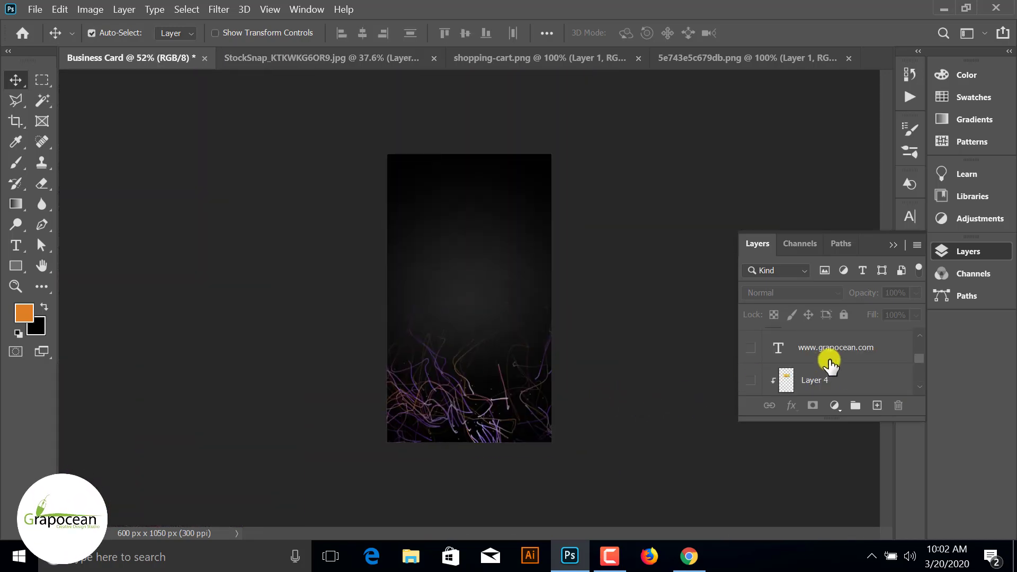
scroll(832, 360, "down", 1)
Duplicate both streak layers, rotate the copies 180° and place them along the card's top edge
left_click(869, 345)
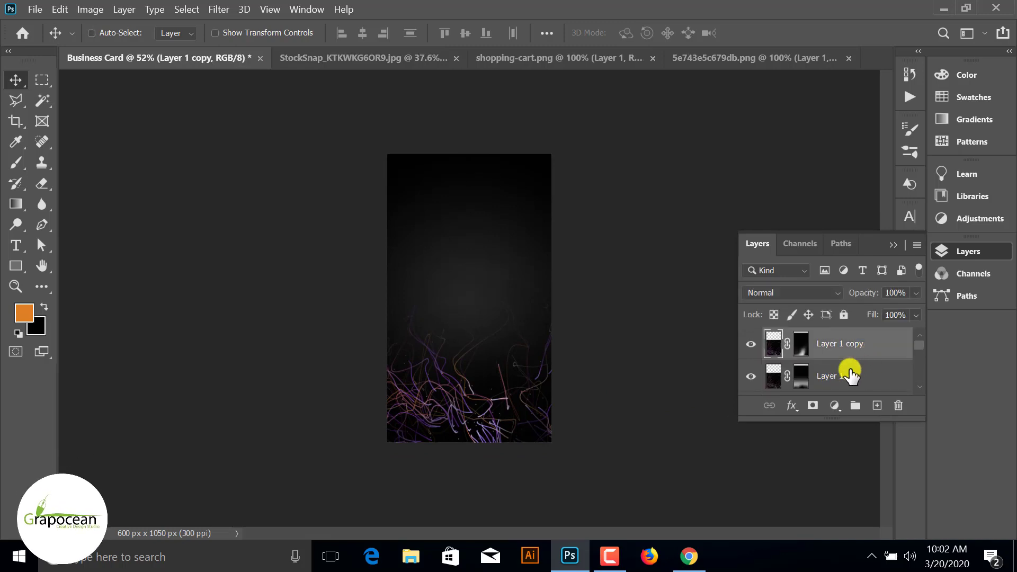
left_click(847, 376, "shift")
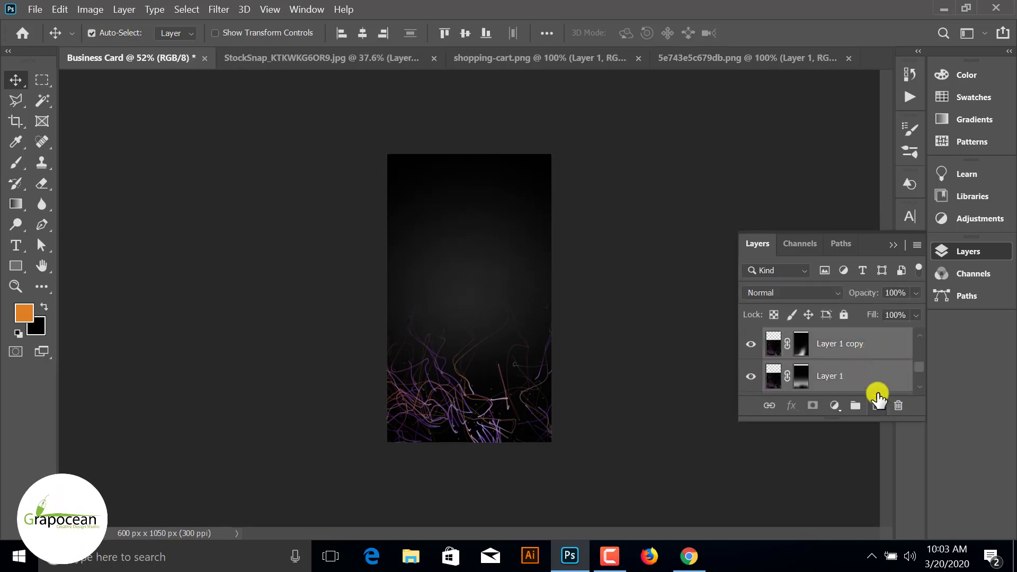
left_click_drag(881, 347, 877, 405)
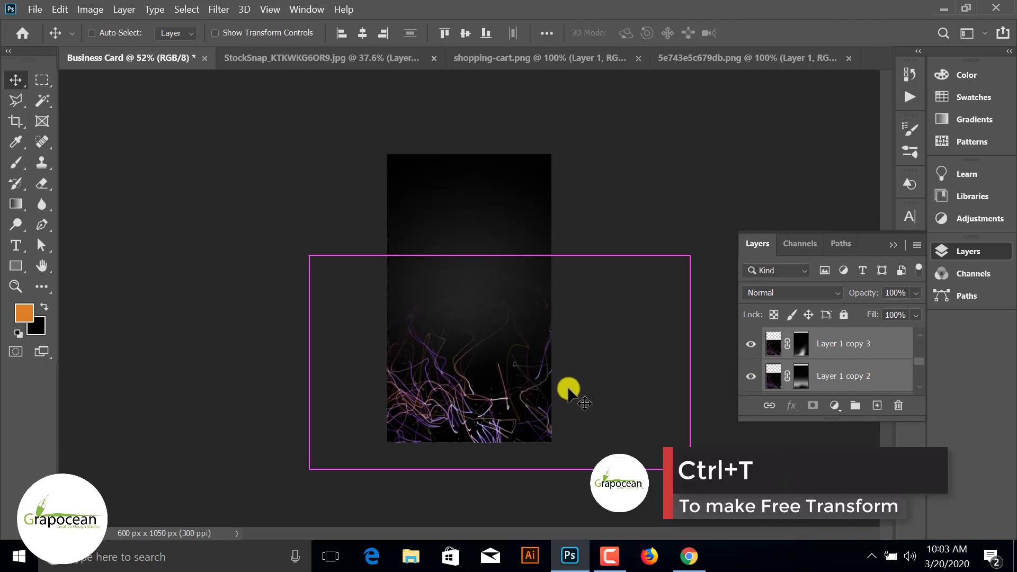
key("ctrl+t")
left_click_drag(488, 408, 483, 221)
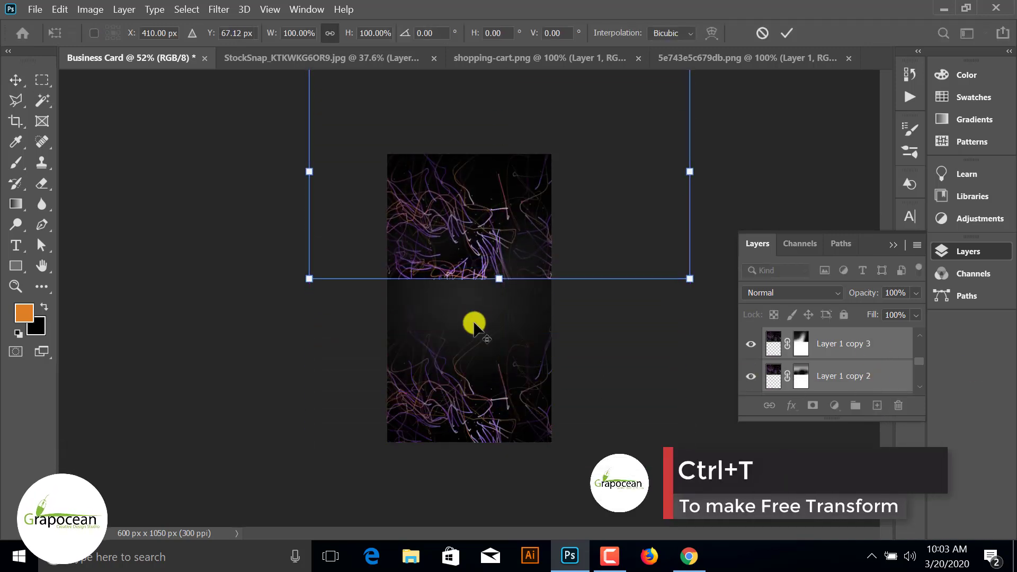
key("ctrl+minus")
left_click_drag(677, 154, 353, 261)
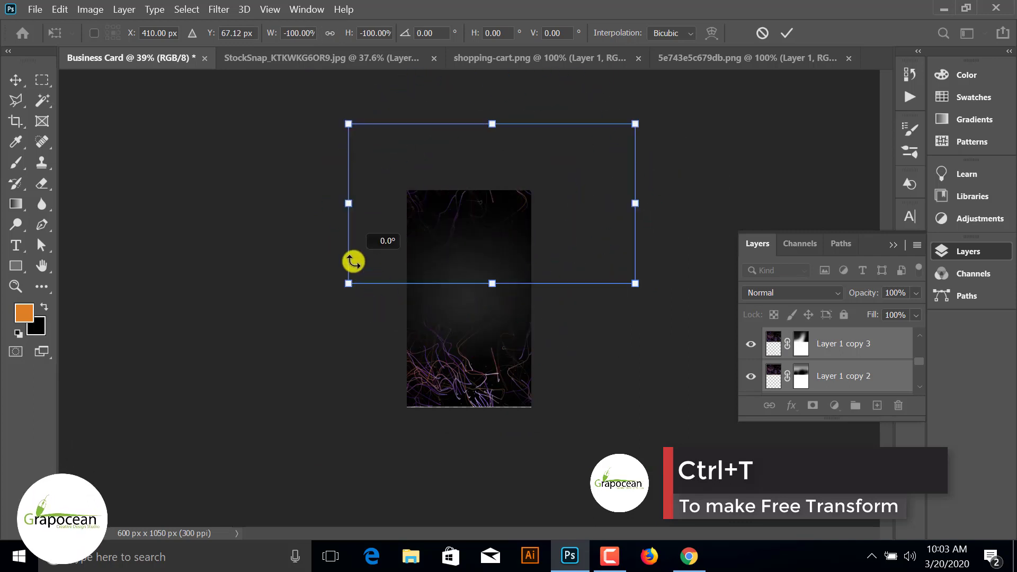
left_click_drag(479, 232, 476, 260)
left_click(789, 32)
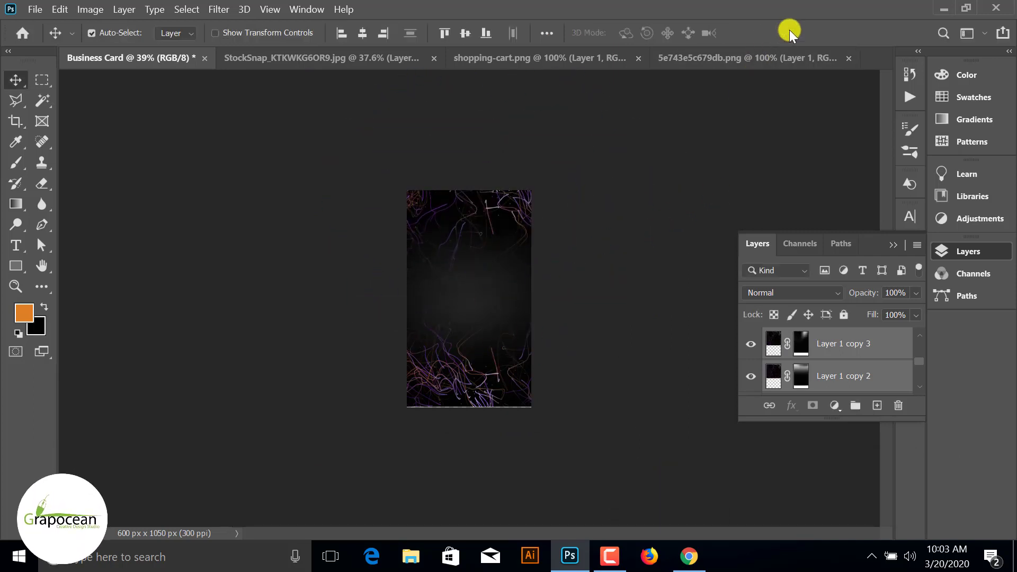
left_click_drag(466, 384, 468, 389)
Hide the original Layer 1 and Layer 1 copy streaks and show Rectangle 1
scroll(847, 373, "down", 3)
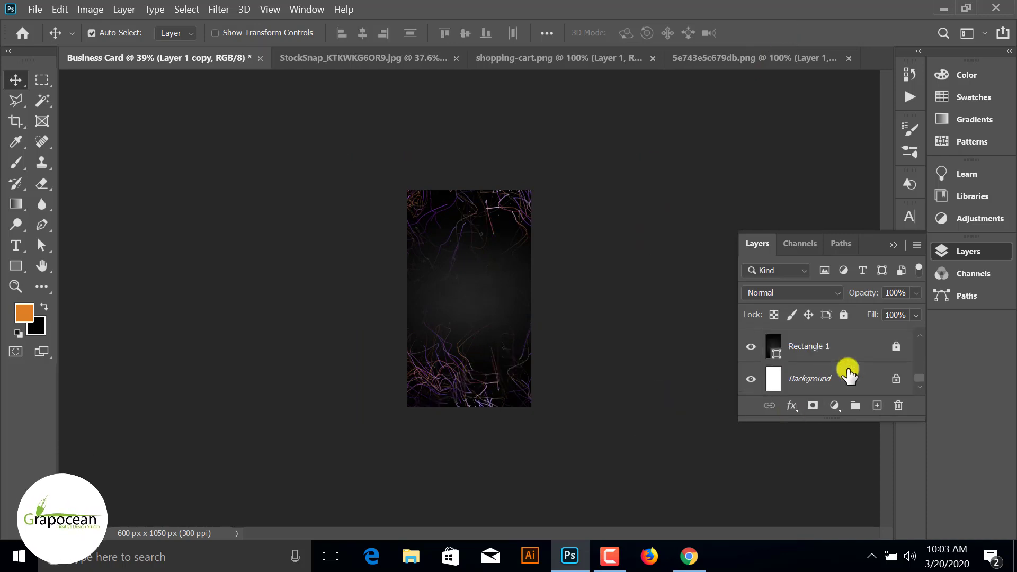
scroll(847, 374, "up", 2)
left_click(751, 346)
left_click(752, 378)
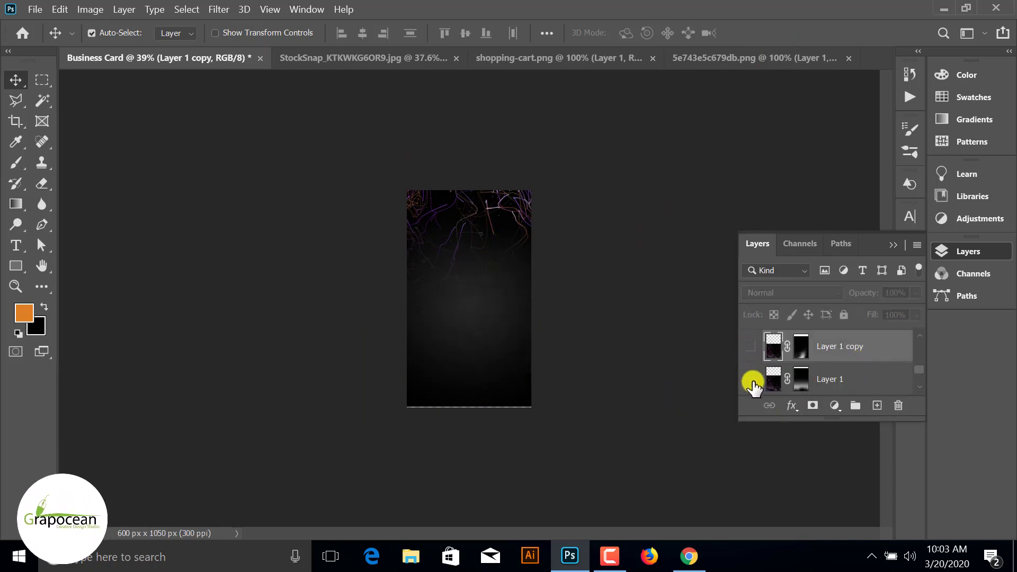
scroll(817, 370, "up", 3)
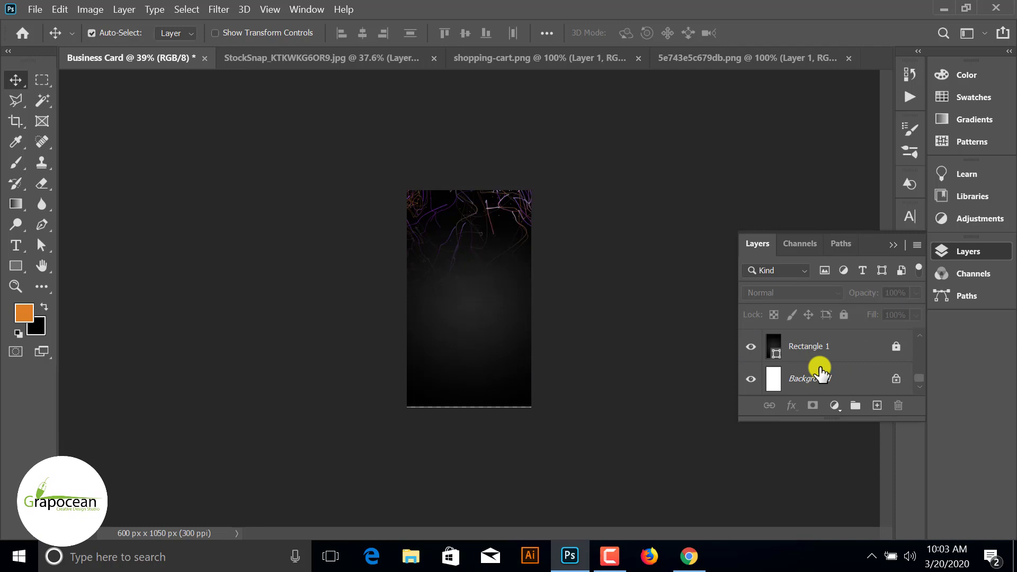
left_click(840, 347)
left_click(758, 348)
scroll(510, 388, "up", 2)
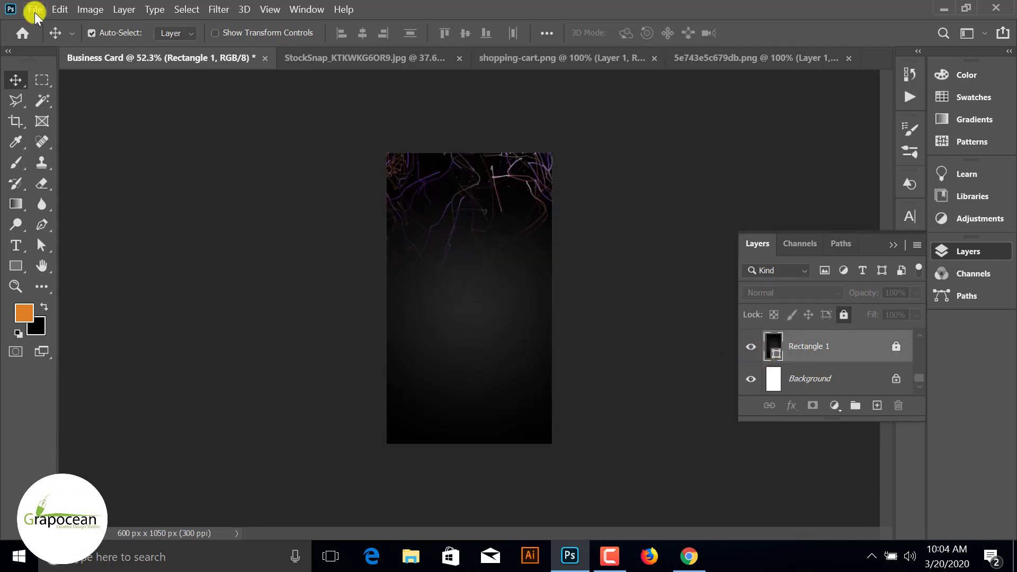
scroll(840, 351, "up", 5)
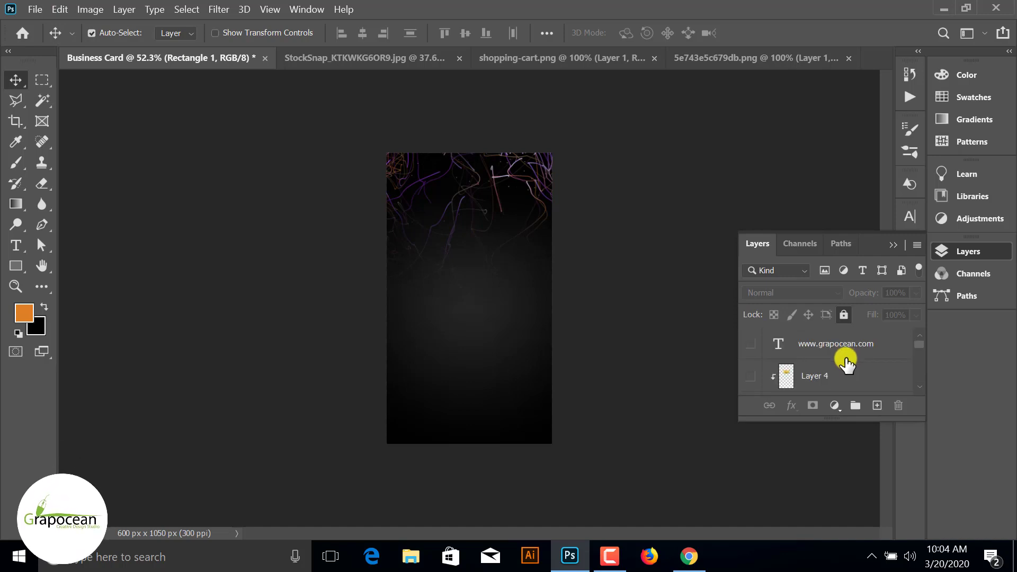
left_click(852, 354)
left_click(876, 405)
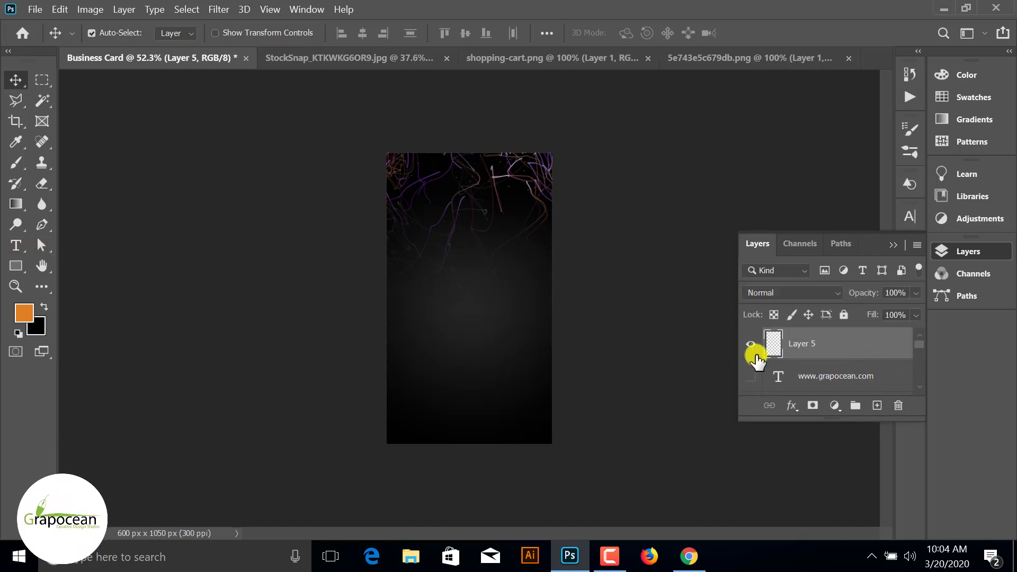
left_click_drag(757, 360, 842, 392)
scroll(839, 362, "down", 3)
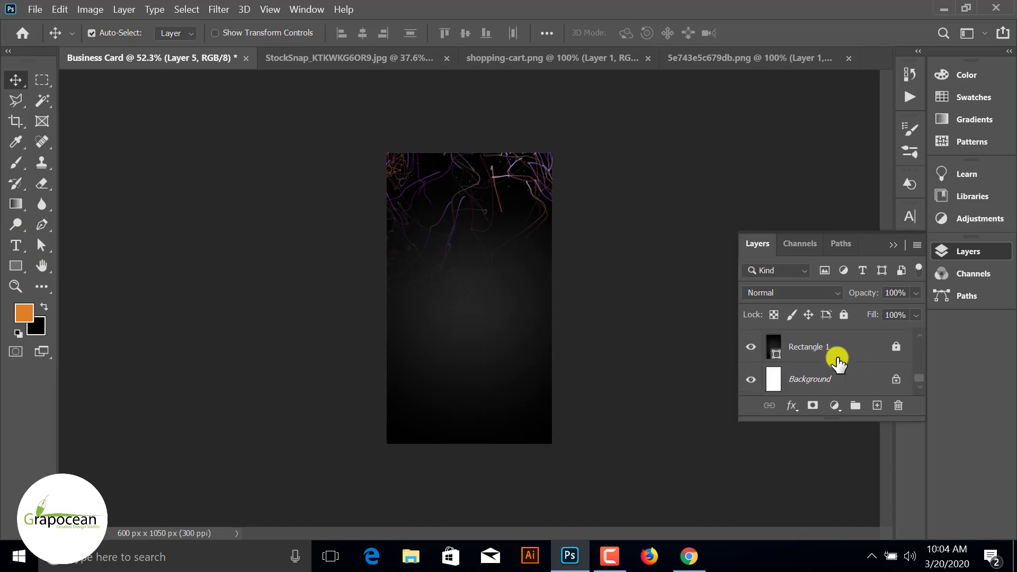
scroll(837, 360, "up", 2)
scroll(837, 361, "up", 2)
scroll(837, 360, "up", 1)
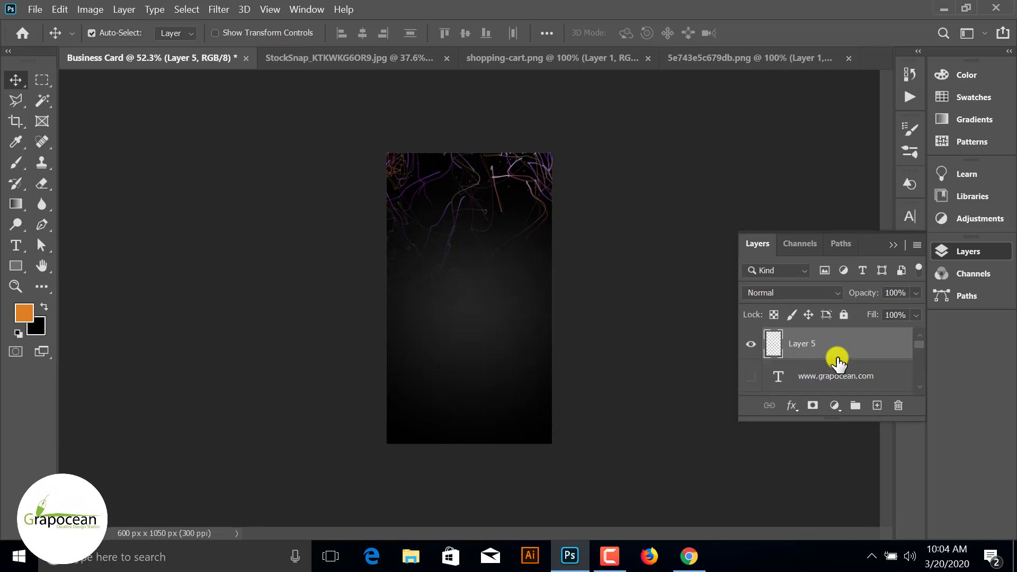
scroll(836, 360, "up", 1)
scroll(837, 361, "up", 1)
left_click(830, 377)
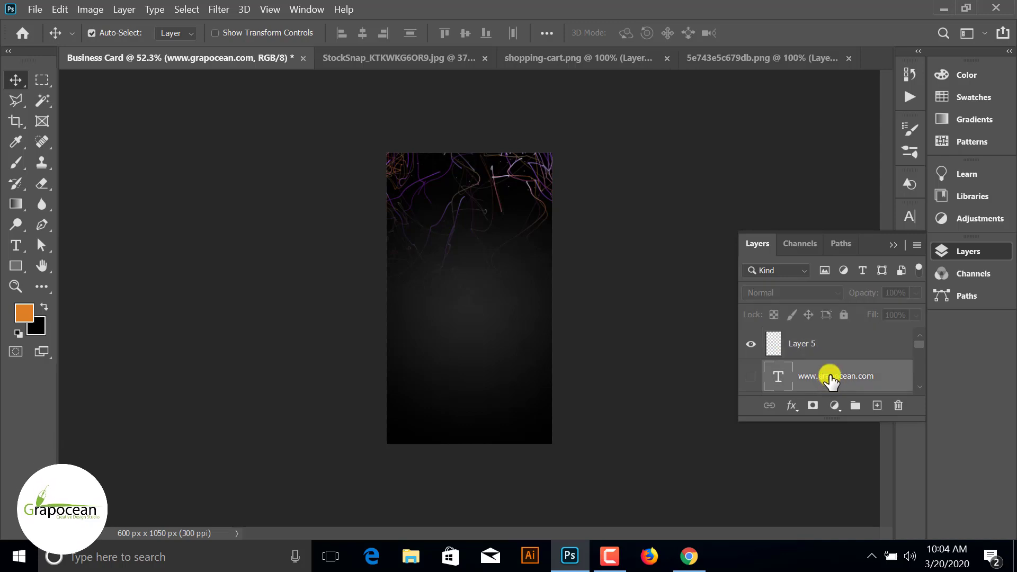
scroll(756, 380, "down", 1)
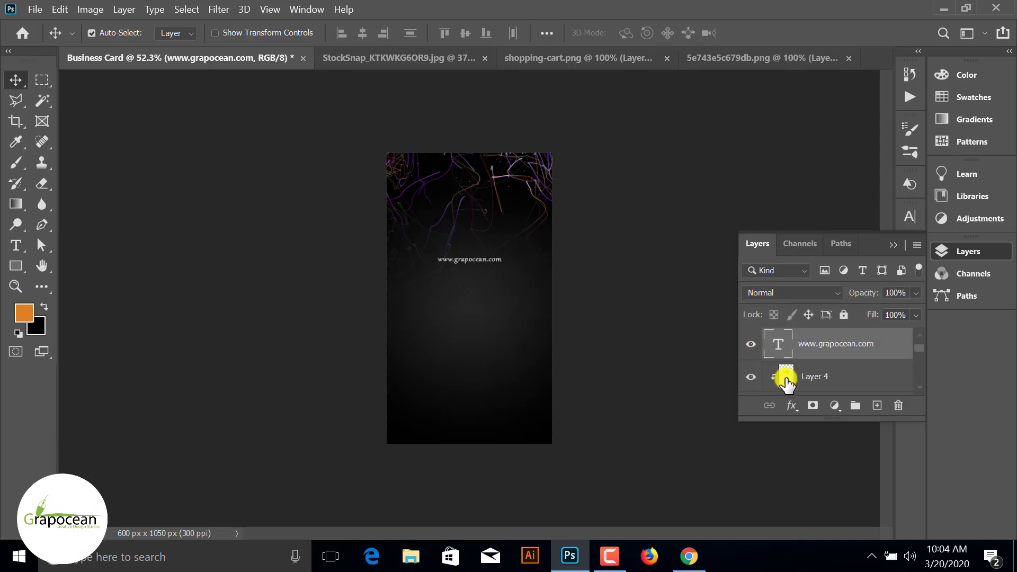
scroll(787, 382, "down", 2)
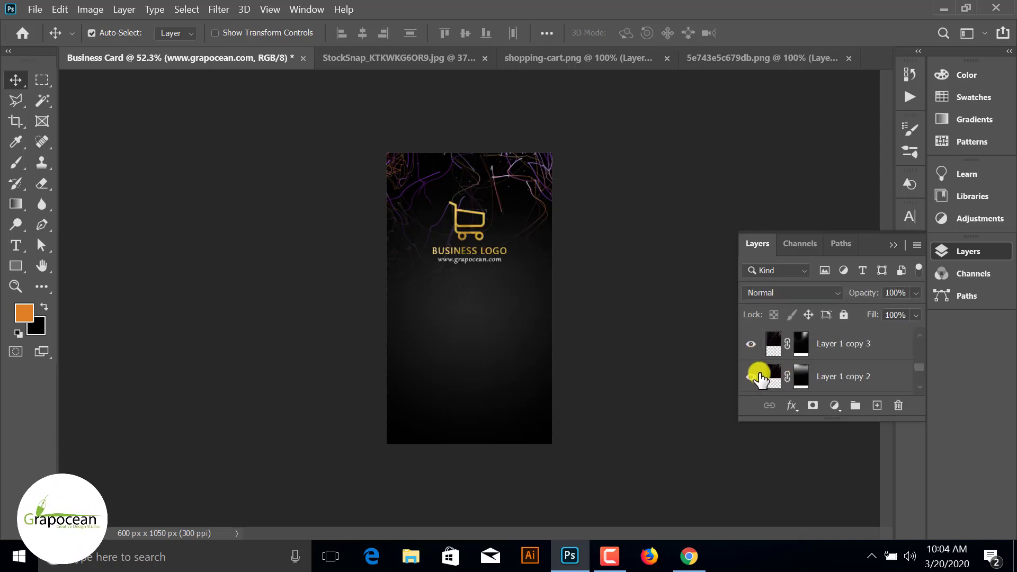
scroll(783, 377, "up", 5)
scroll(787, 376, "up", 2)
scroll(792, 374, "down", 4)
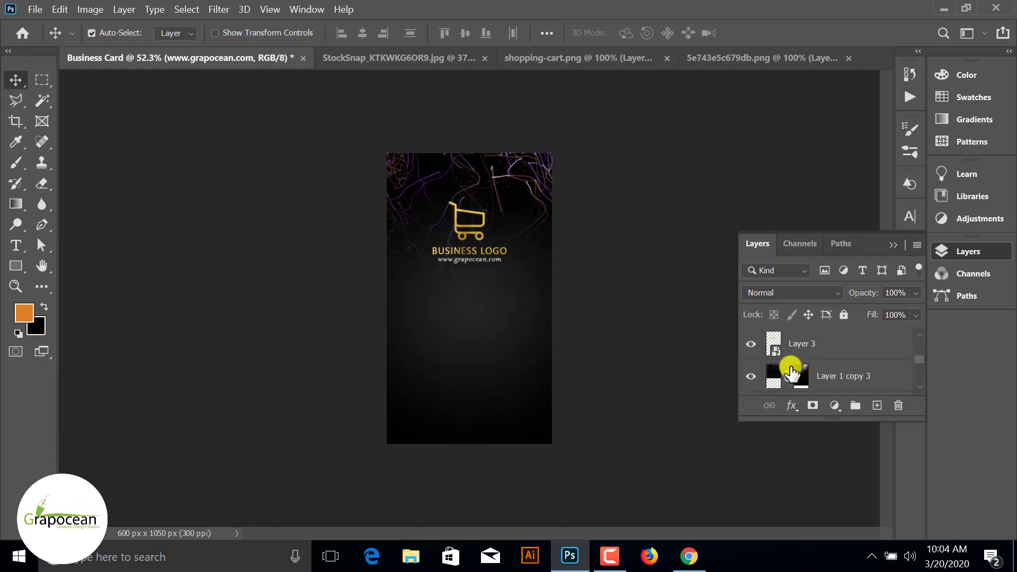
scroll(806, 376, "up", 1)
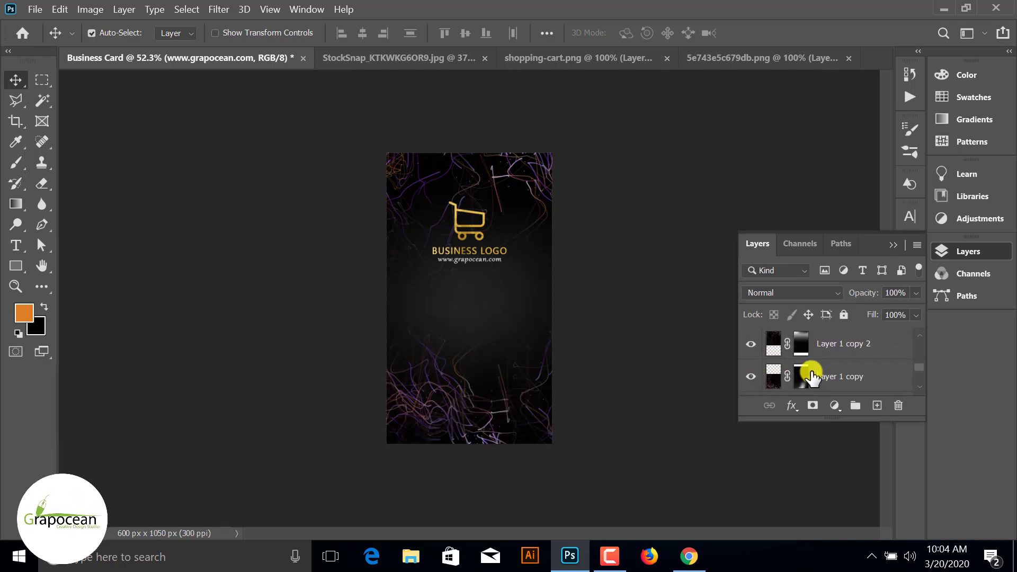
scroll(811, 377, "up", 1)
scroll(822, 319, "up", 1)
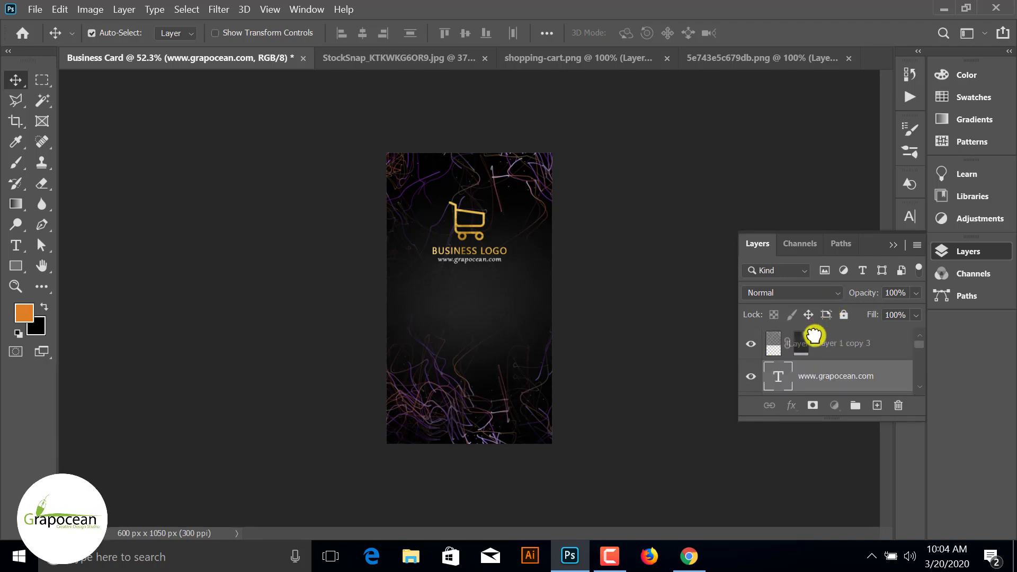
Move the Layer 1 copy 2 streaks beneath Layer 1 copy 3 so streaks glow top and bottom
left_click(812, 340)
scroll(844, 364, "down", 1)
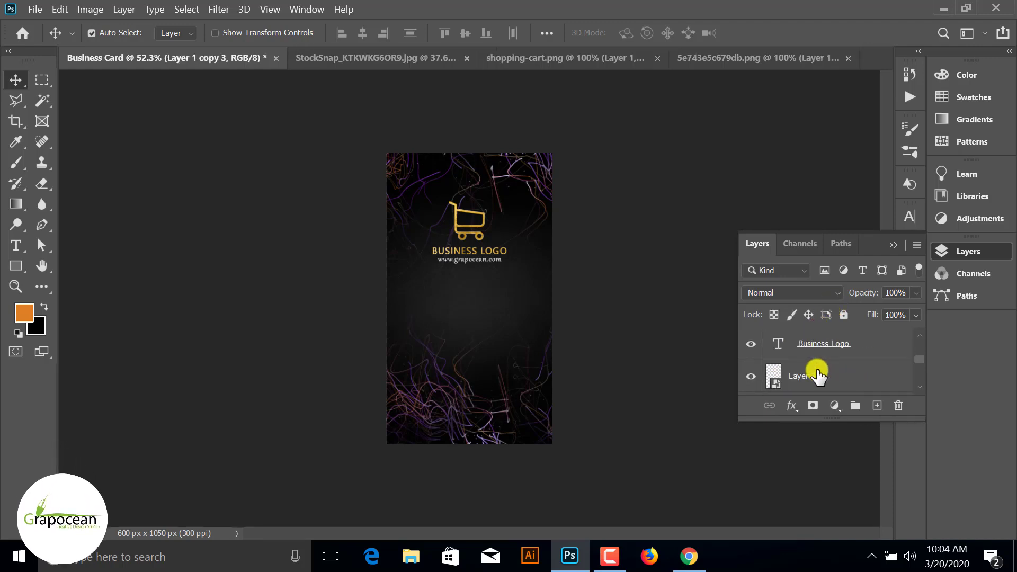
scroll(814, 375, "down", 2)
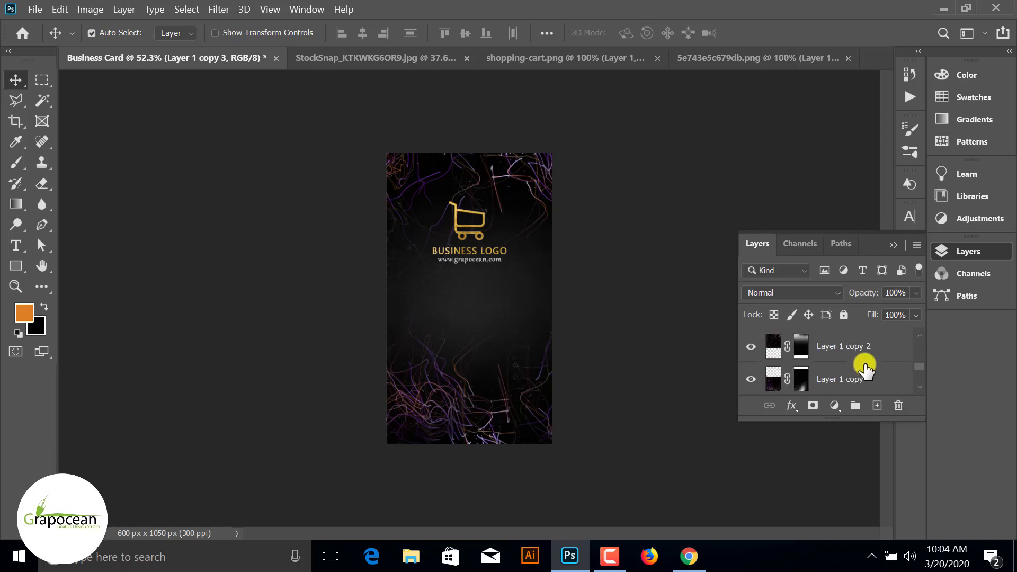
scroll(864, 368, "up", 1)
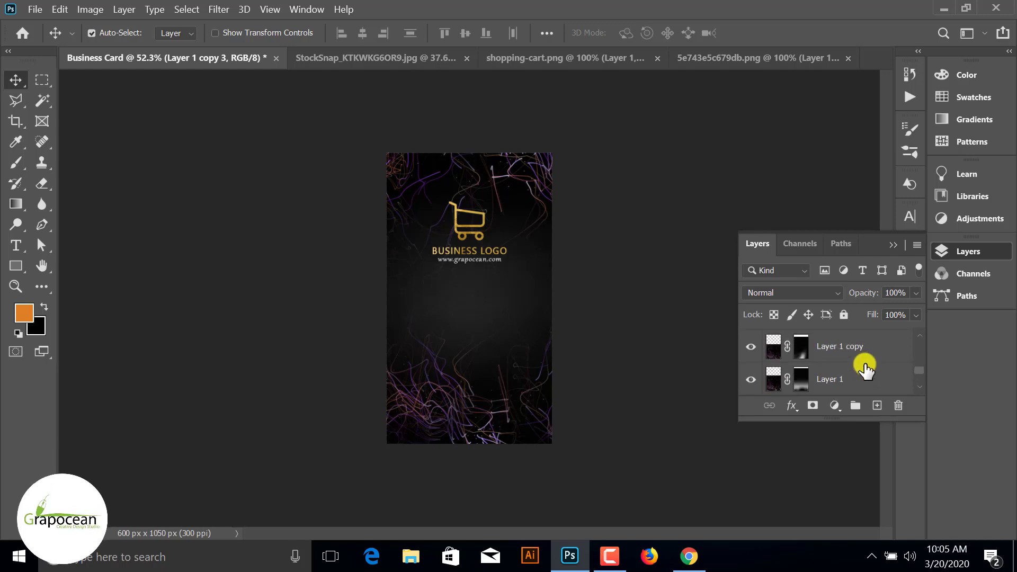
scroll(842, 377, "up", 2)
left_click(865, 379)
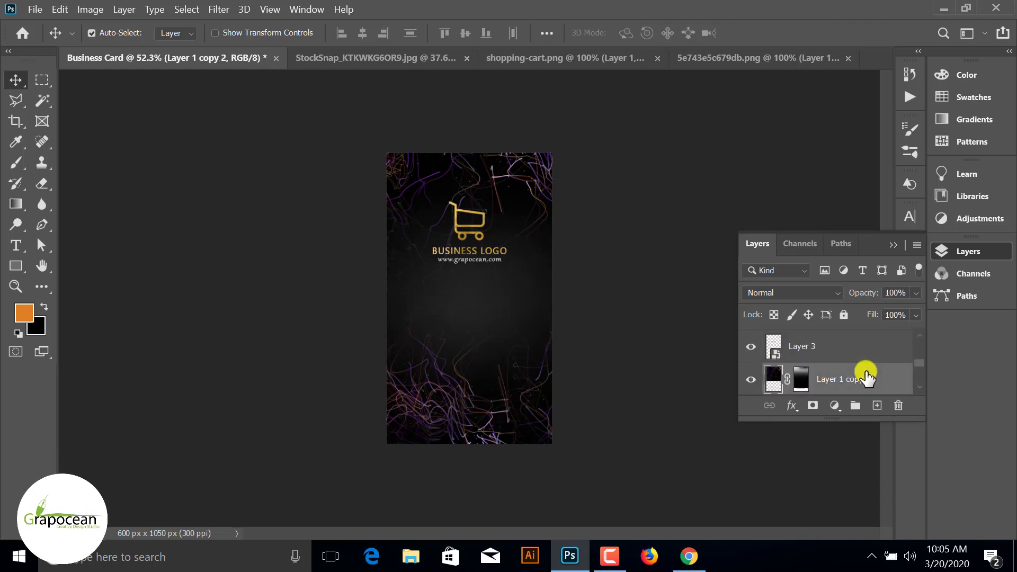
scroll(863, 377, "up", 1)
scroll(862, 377, "down", 2)
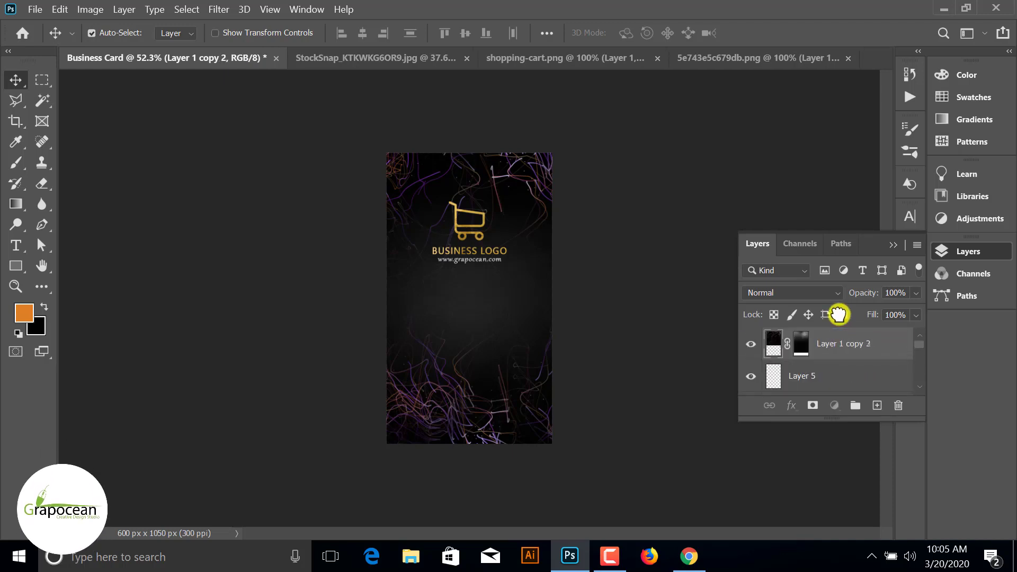
mouse_move(836, 343)
left_mouse_down()
mouse_move(819, 363)
mouse_move(828, 371)
left_mouse_up()
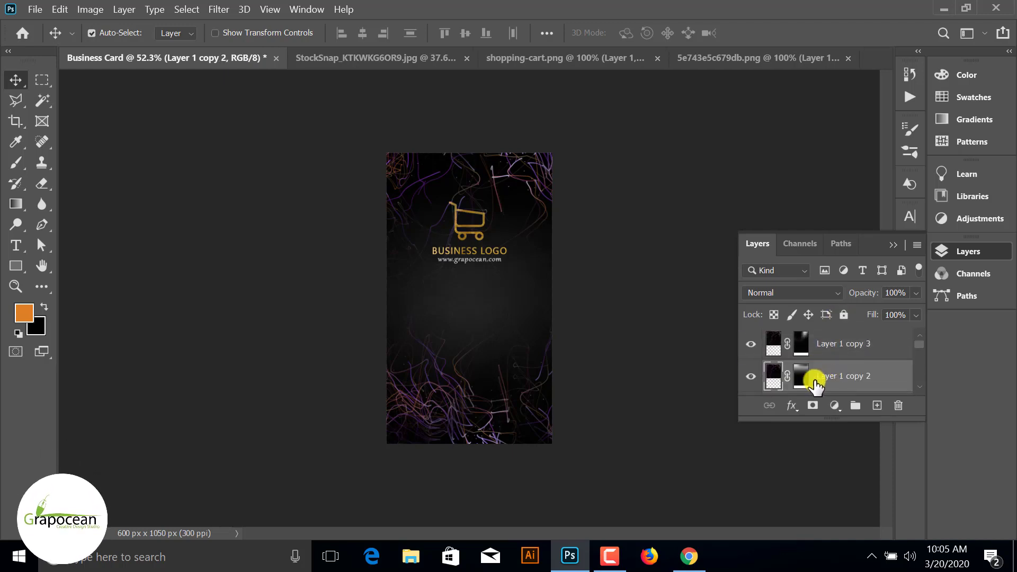
Hide the top streaks layer, Layer 1 copy 2, keeping Layer 5 after undoing its deletion
left_click(856, 348)
left_click(751, 343)
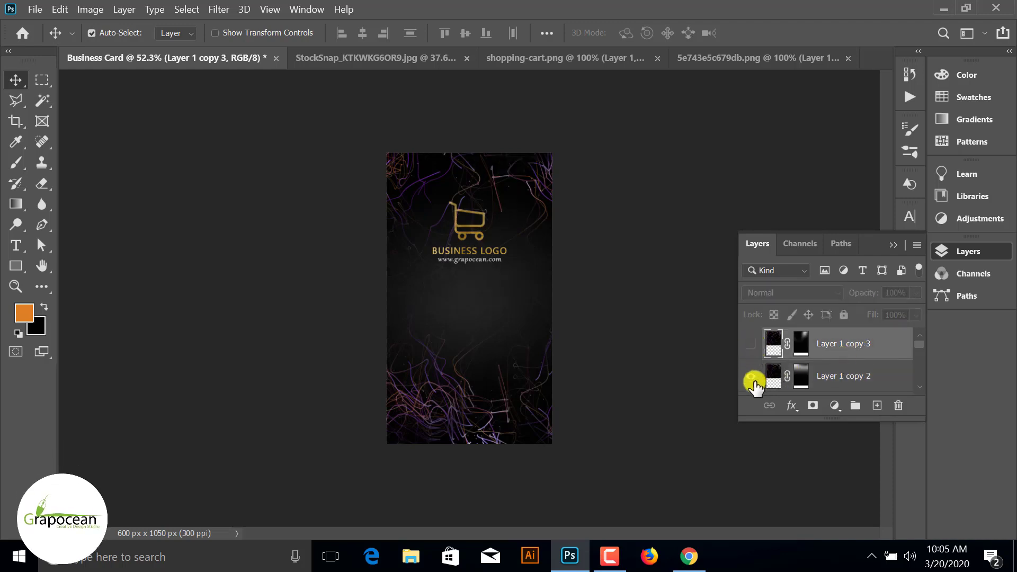
left_click(751, 376)
scroll(828, 375, "down", 1)
scroll(831, 376, "down", 1)
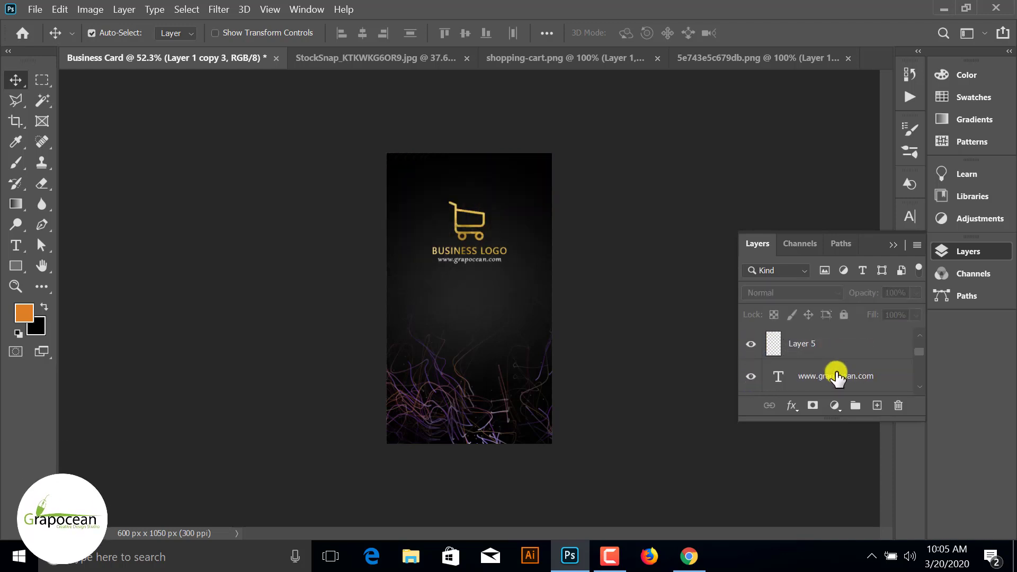
scroll(847, 371, "up", 5)
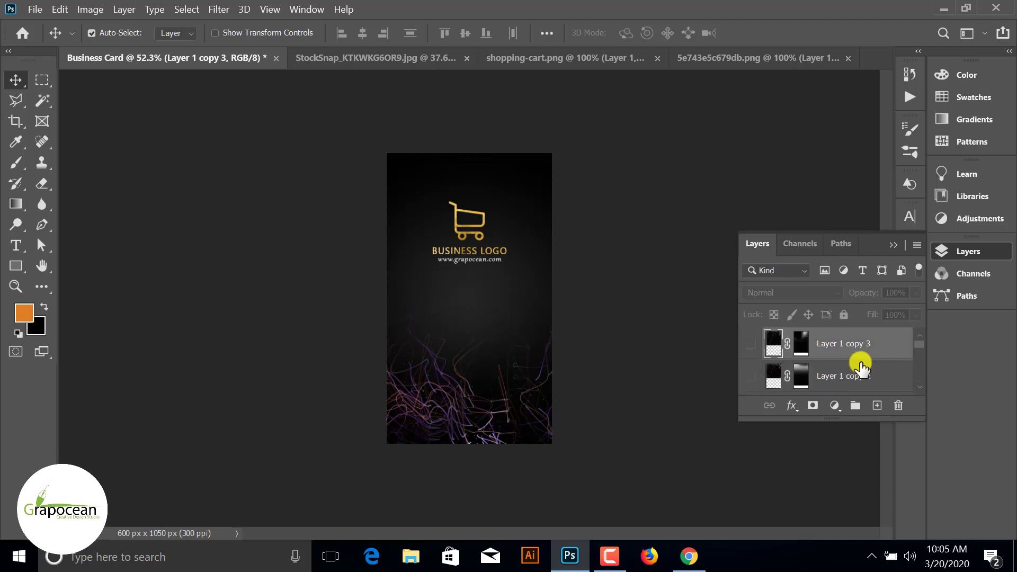
left_click(838, 377)
scroll(836, 378, "down", 1)
left_click(834, 377)
key("Delete")
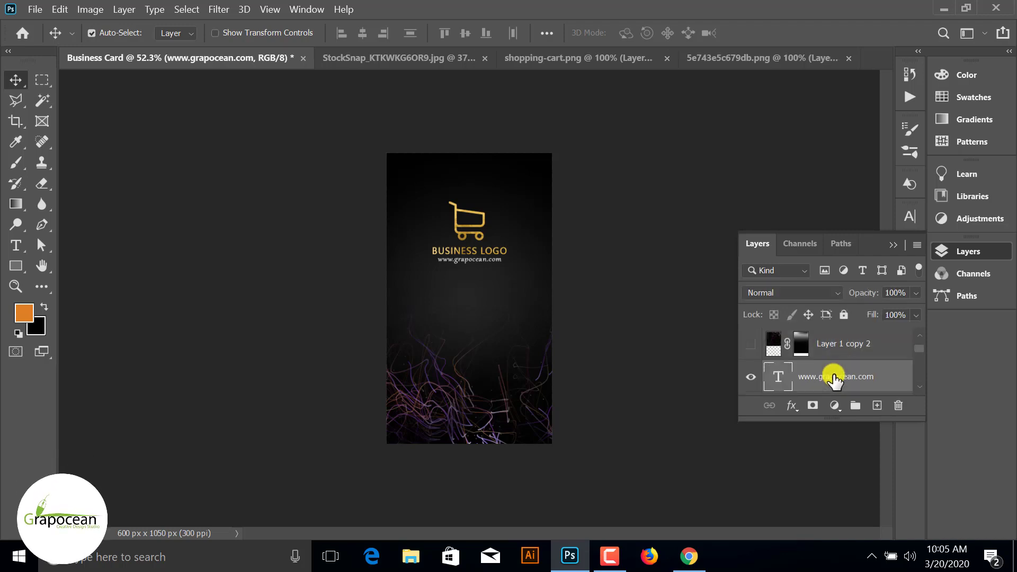
key("ctrl+z")
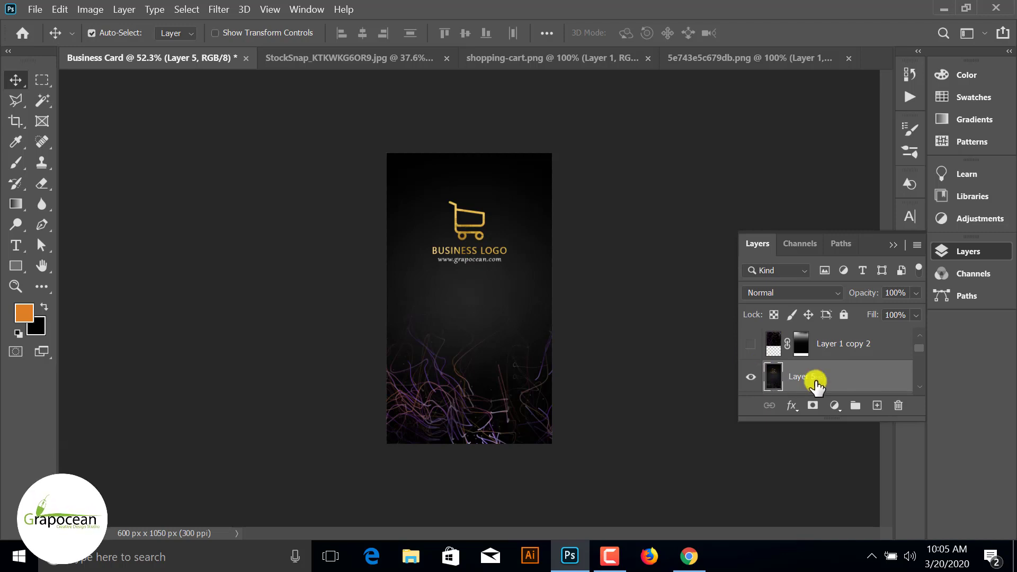
scroll(864, 377, "down", 3)
scroll(865, 377, "down", 3)
Select all front-side layers from Rectangle 1 up to Layer 5
left_click(858, 345)
scroll(858, 345, "up", 3)
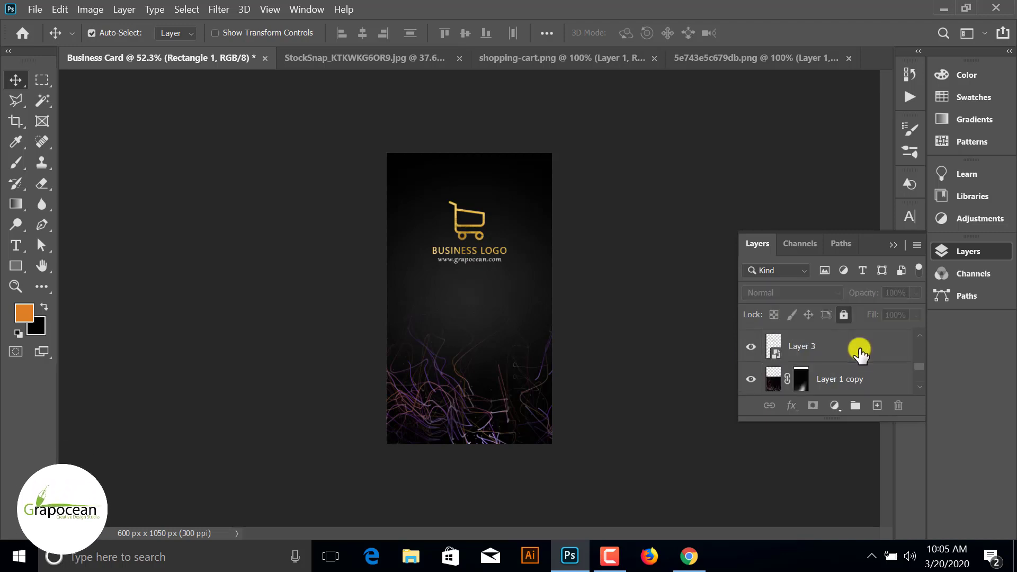
scroll(857, 371, "up", 3)
scroll(857, 371, "down", 3)
scroll(856, 368, "down", 2)
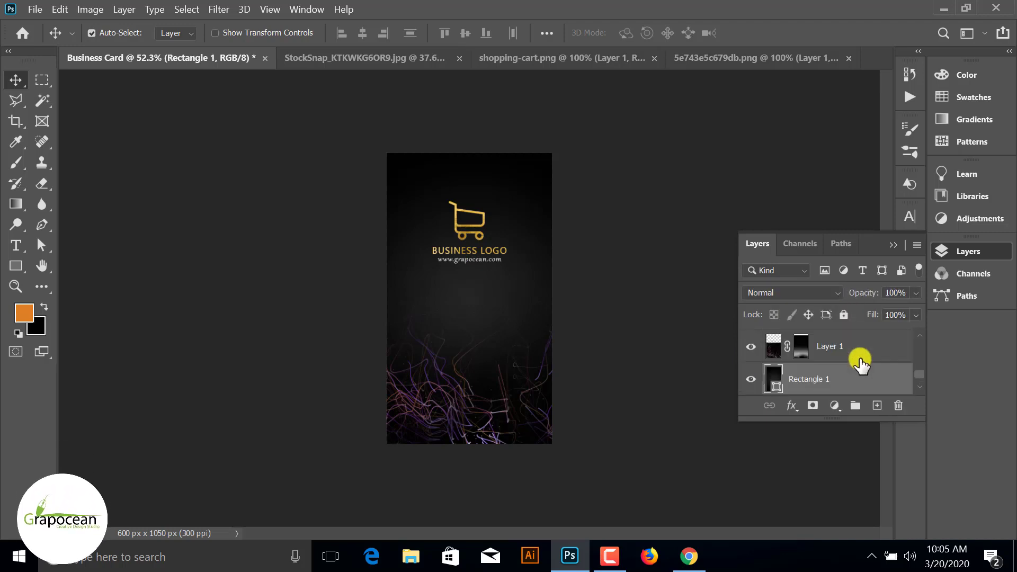
scroll(859, 365, "up", 5)
left_click(838, 353)
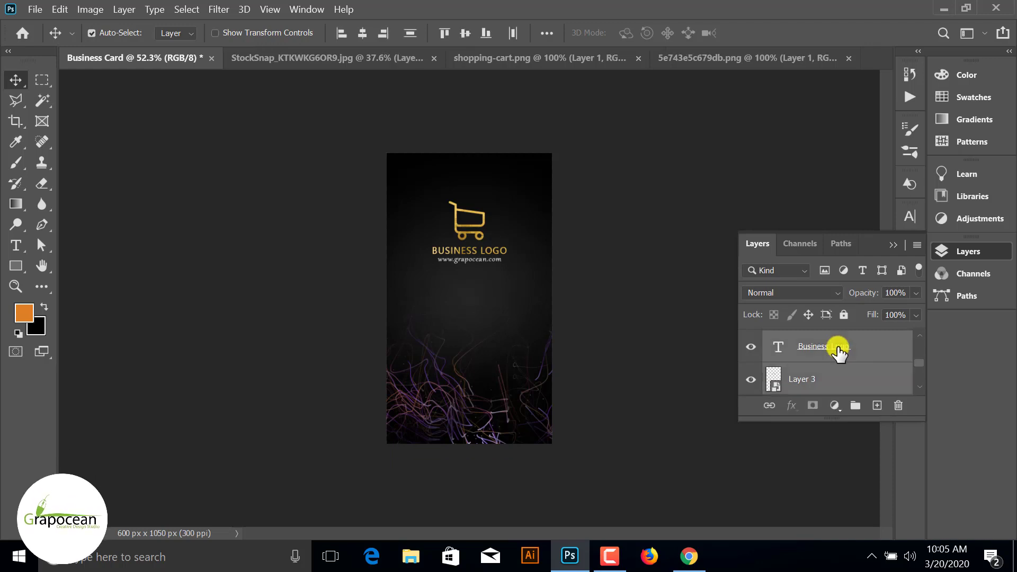
scroll(865, 353, "down", 3)
scroll(865, 356, "down", 2)
scroll(867, 360, "up", 5)
scroll(866, 363, "down", 2)
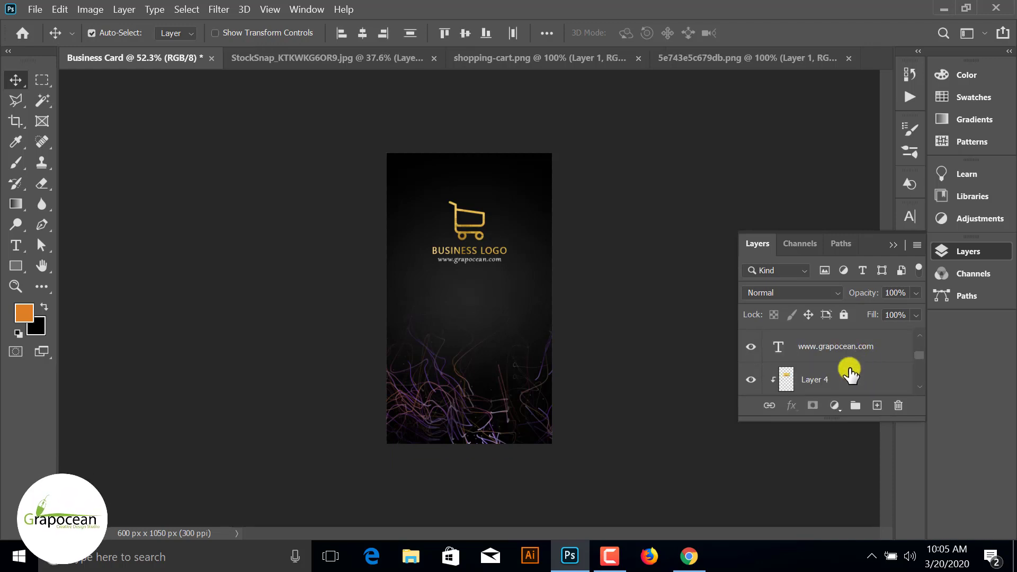
left_click(861, 356)
scroll(861, 359, "up", 1)
scroll(848, 368, "up", 1)
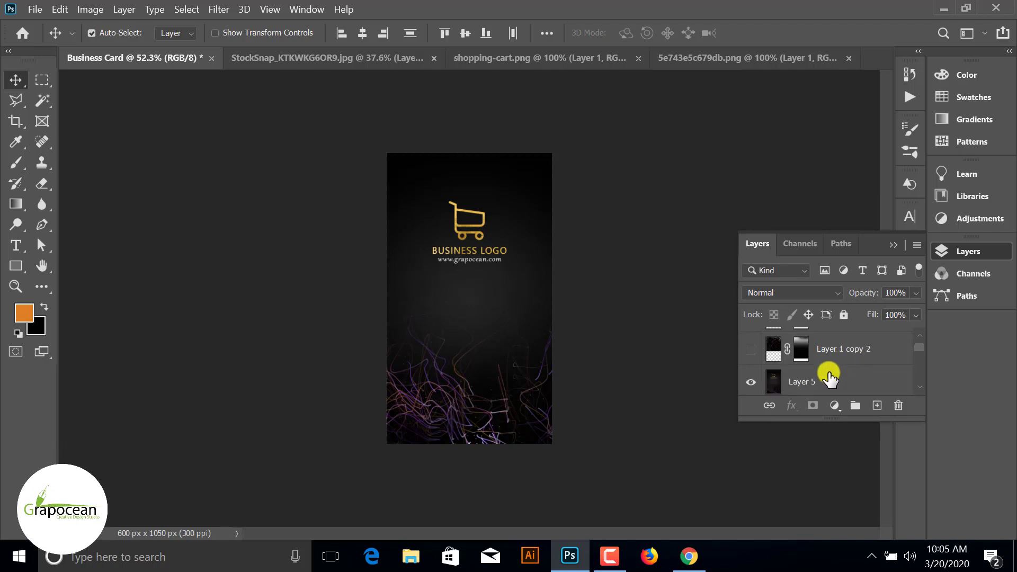
left_click(824, 380)
Group the selected layers and name the group PART 1
key("ctrl+g")
left_click(751, 376)
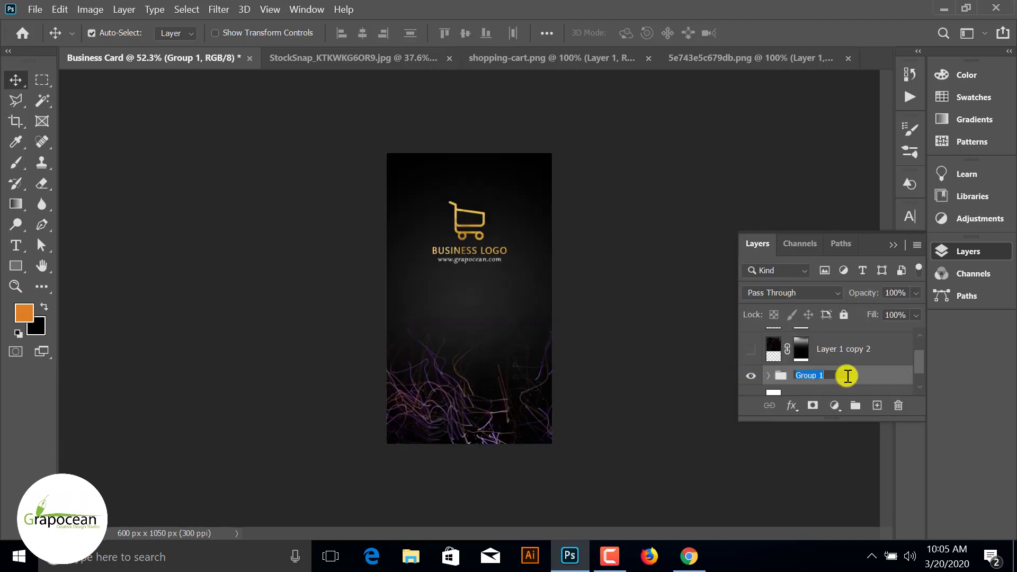
type("pART")
type("ART 1")
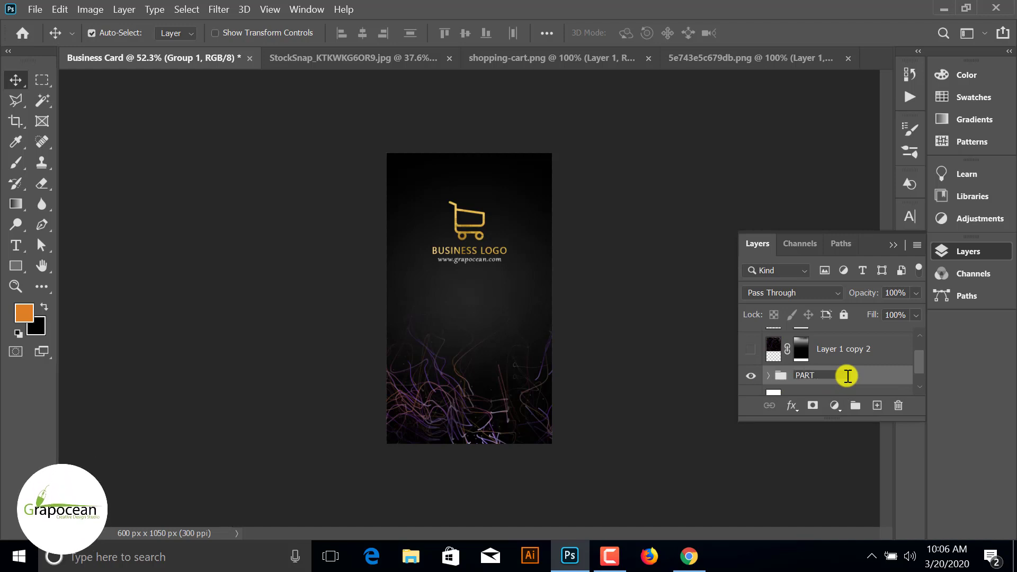
key("Return")
scroll(805, 352, "up", 1)
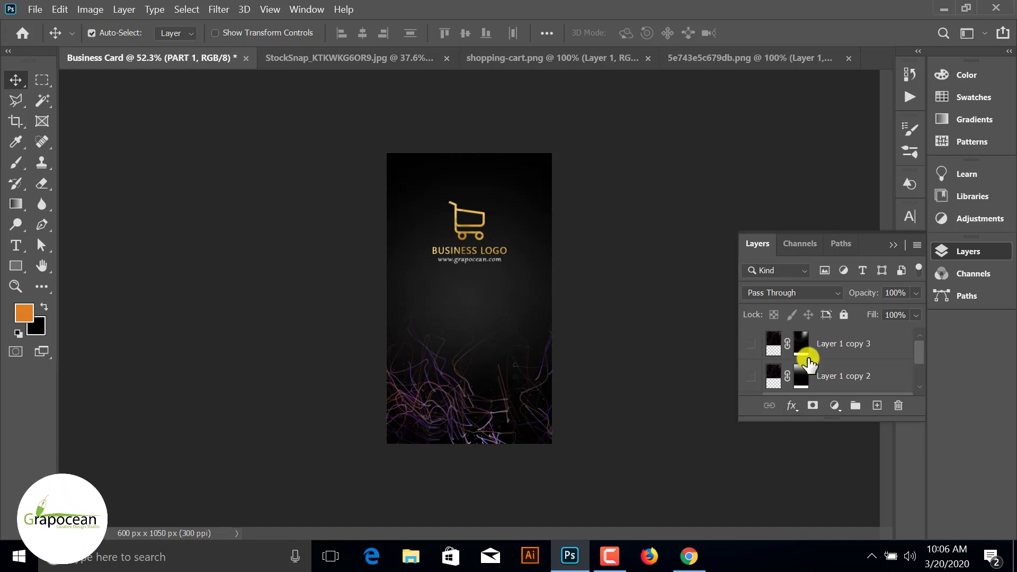
Hide PART 1, show the Layer 1 copy 2 streaks and duplicate Rectangle 1 above the group
left_click(752, 373)
scroll(793, 390, "down", 1)
left_click(750, 371)
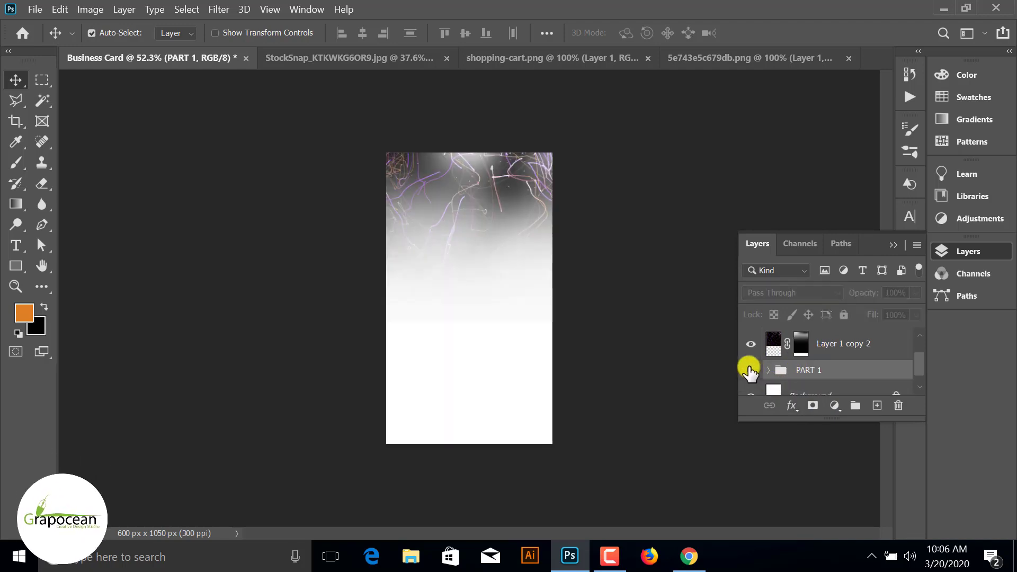
scroll(808, 376, "down", 2)
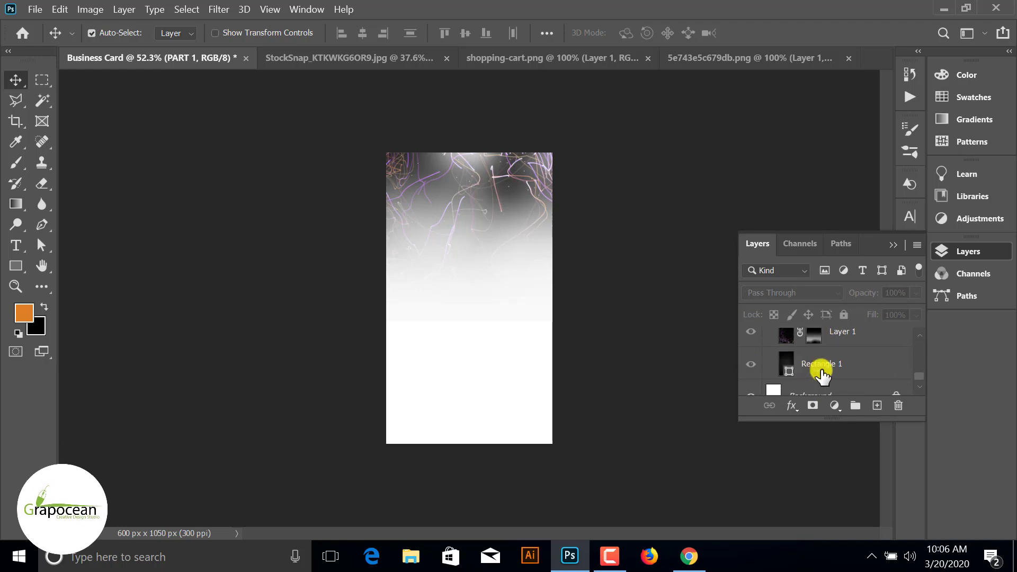
left_click(854, 374)
mouse_move(863, 370)
left_mouse_down()
mouse_move(877, 405)
mouse_move(850, 302)
mouse_move(813, 333)
left_mouse_up()
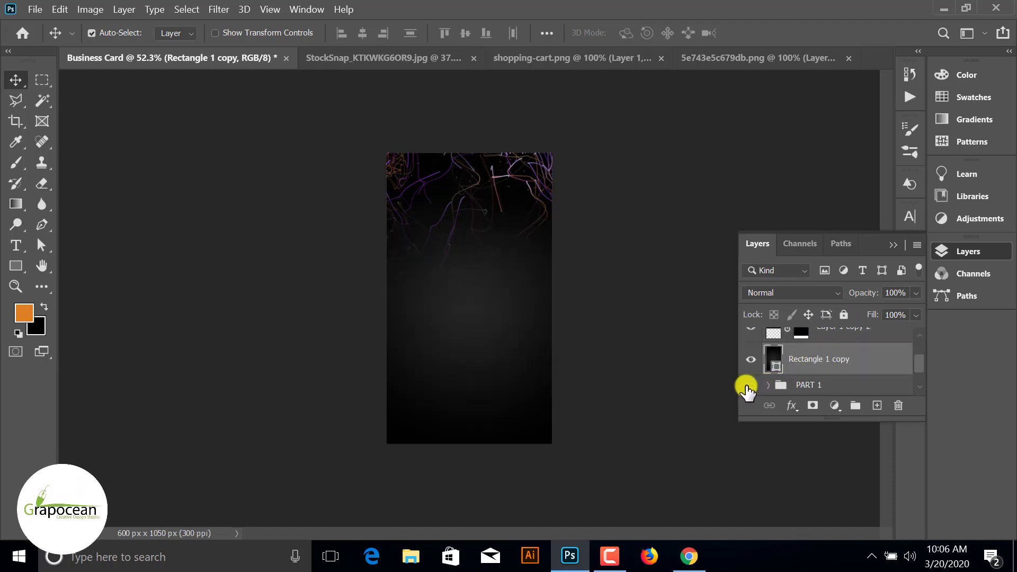
left_click(15, 245)
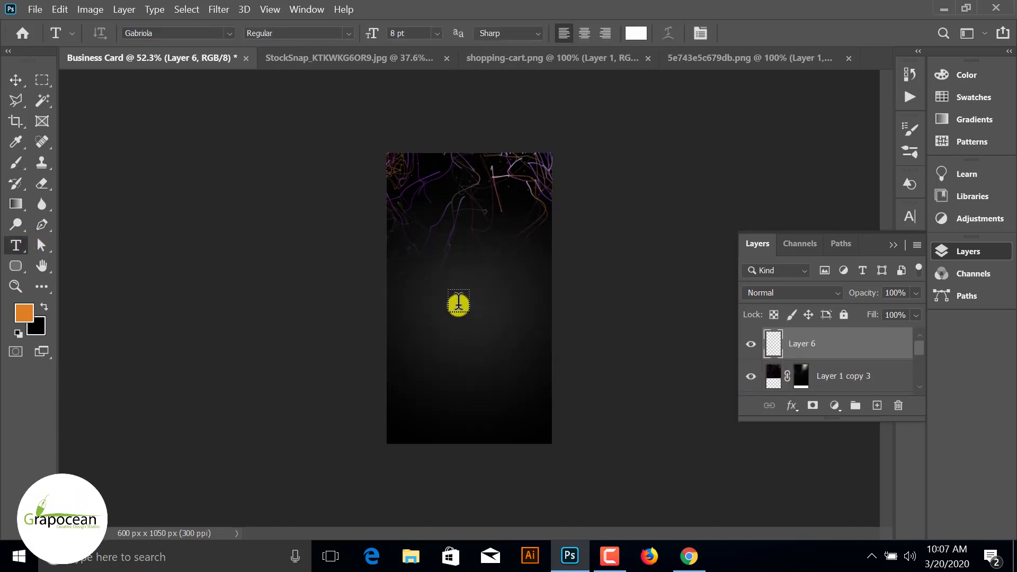
Type the designer's name as a text line near the card centre
left_click(432, 299)
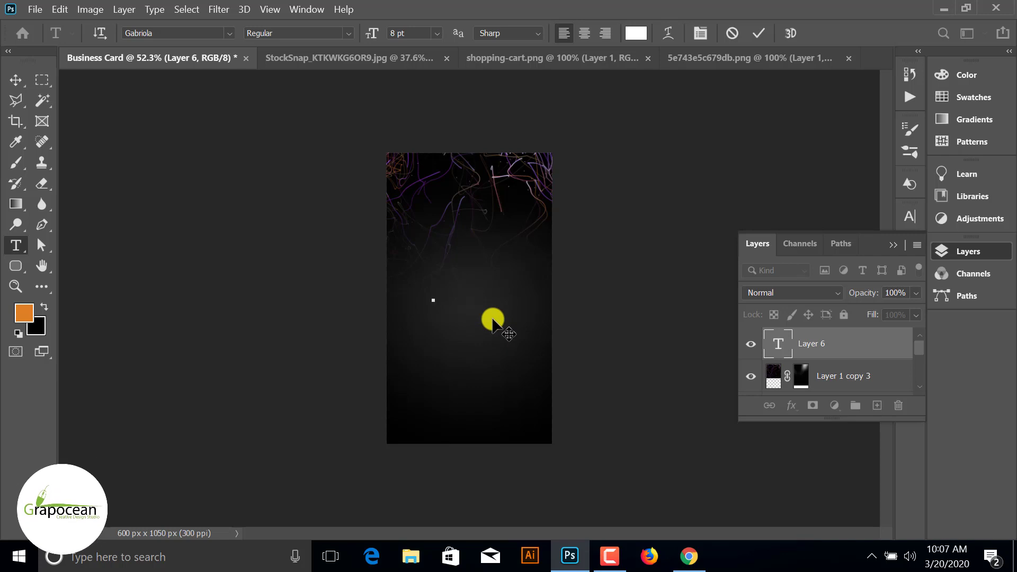
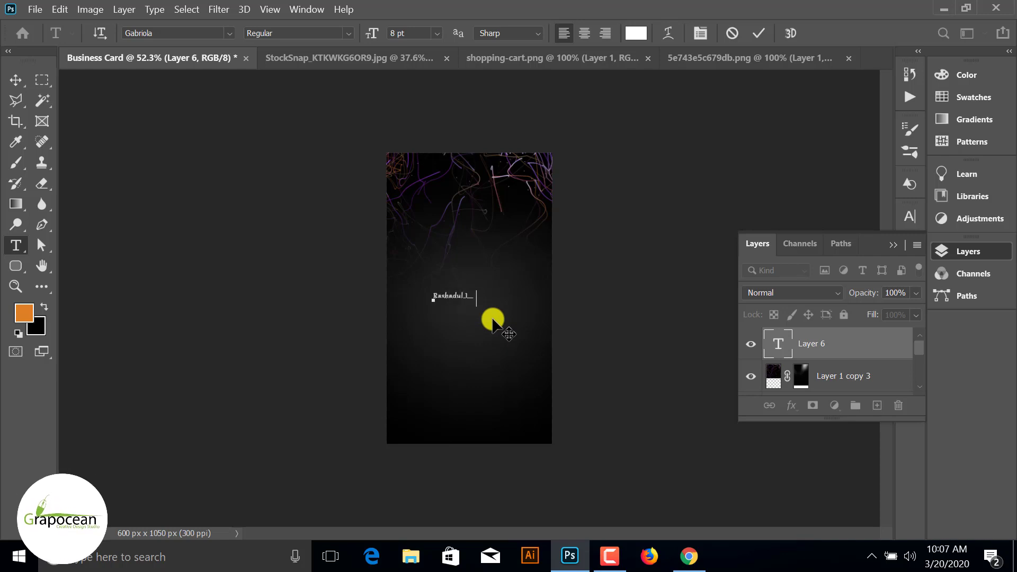
scroll(474, 300, "up", 5, "alt")
key("ctrl+a")
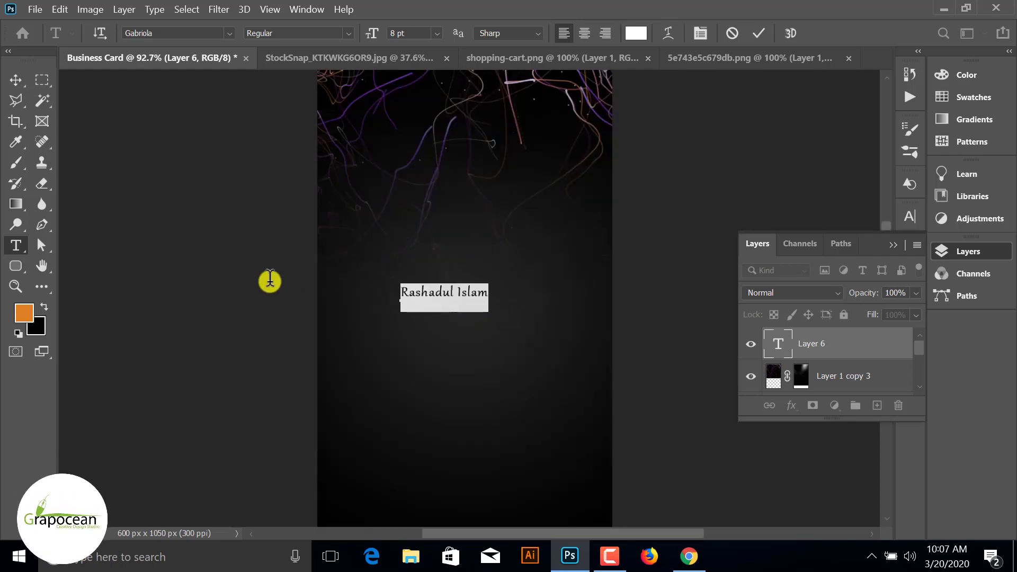
left_click(169, 33)
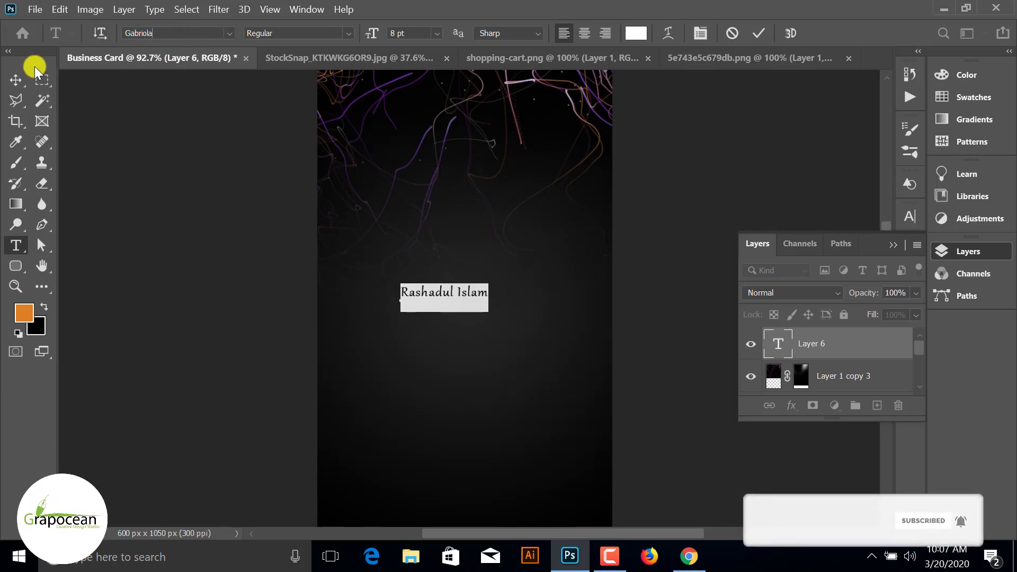
left_click(15, 80)
Change the name text's font to Tahoma
left_click(15, 245)
left_click_drag(487, 292, 401, 292)
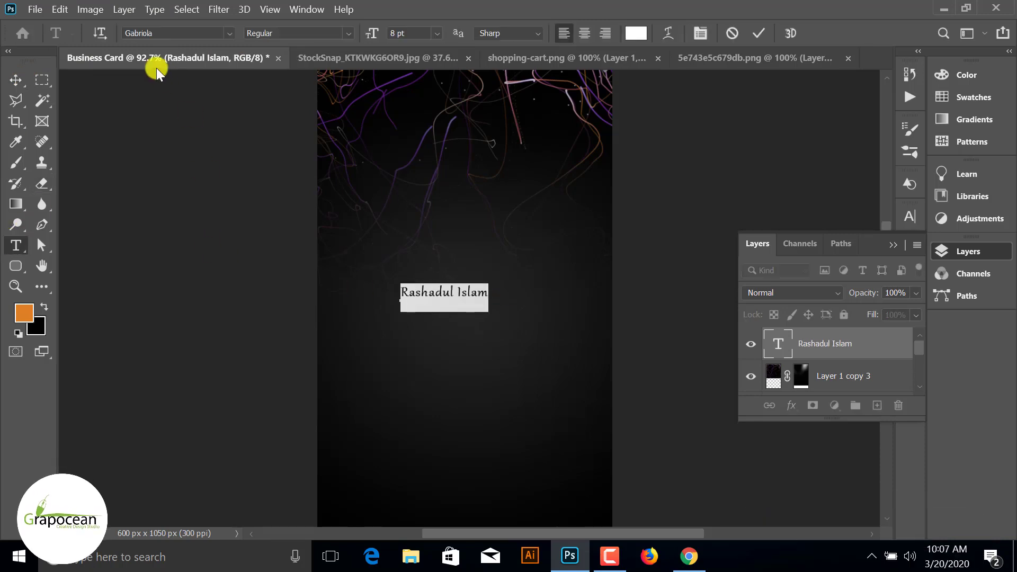
left_click(226, 33)
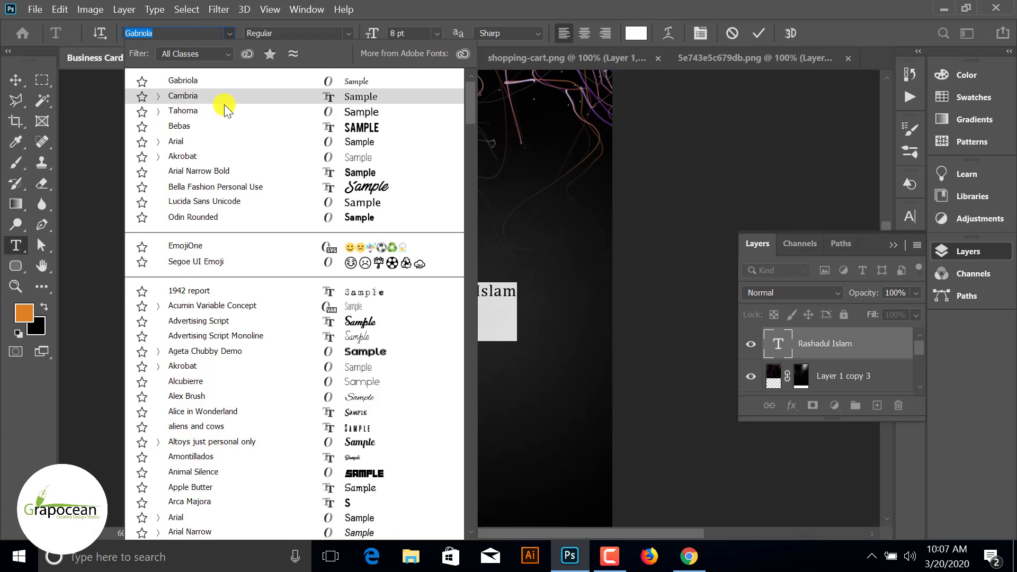
left_click(227, 112)
left_click(19, 103)
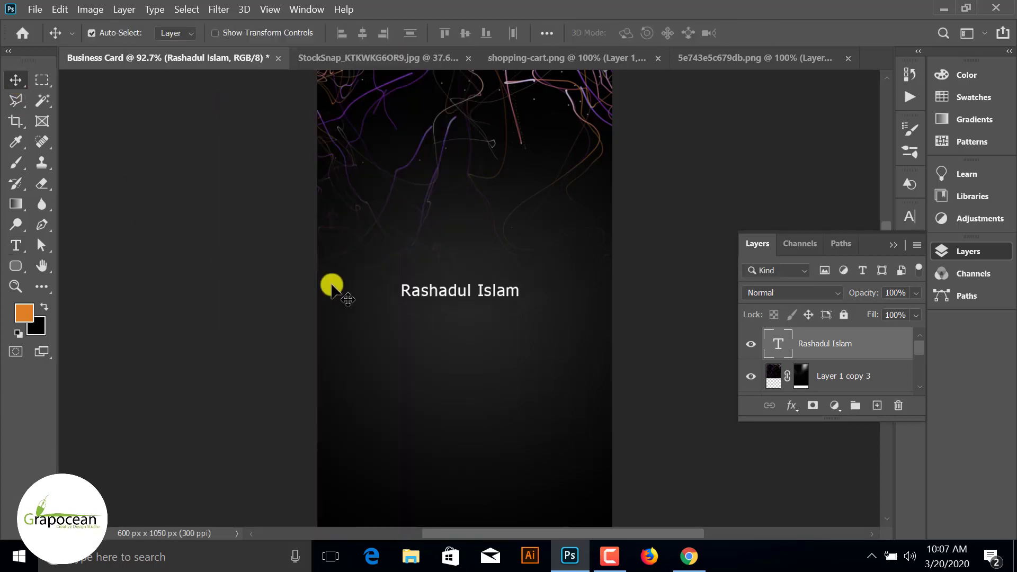
Add a 'Graphic Designer' line beneath the name and shrink it to 4 pt
left_click(16, 245)
left_click(433, 329)
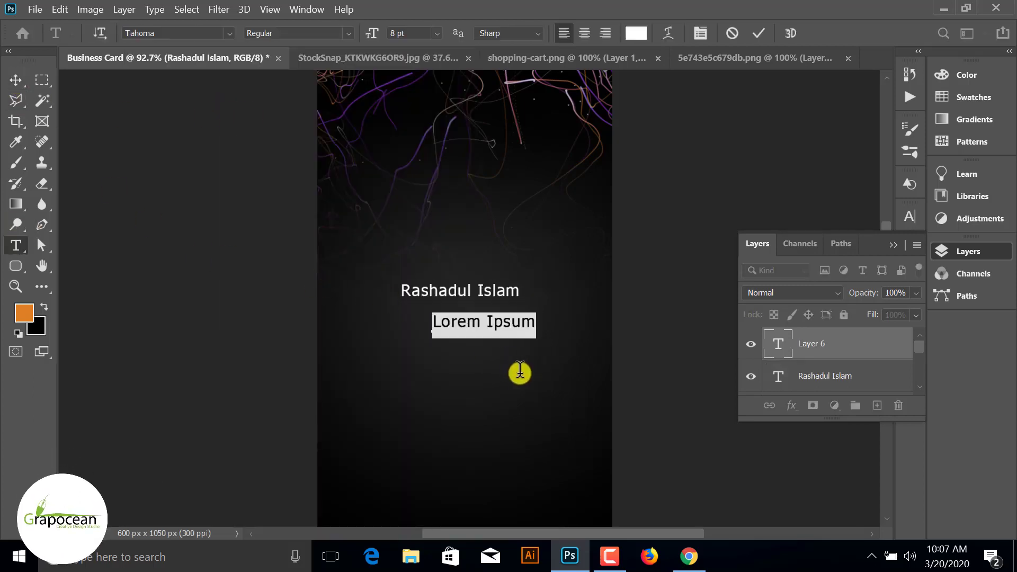
type("grap")
key("BackSpace")
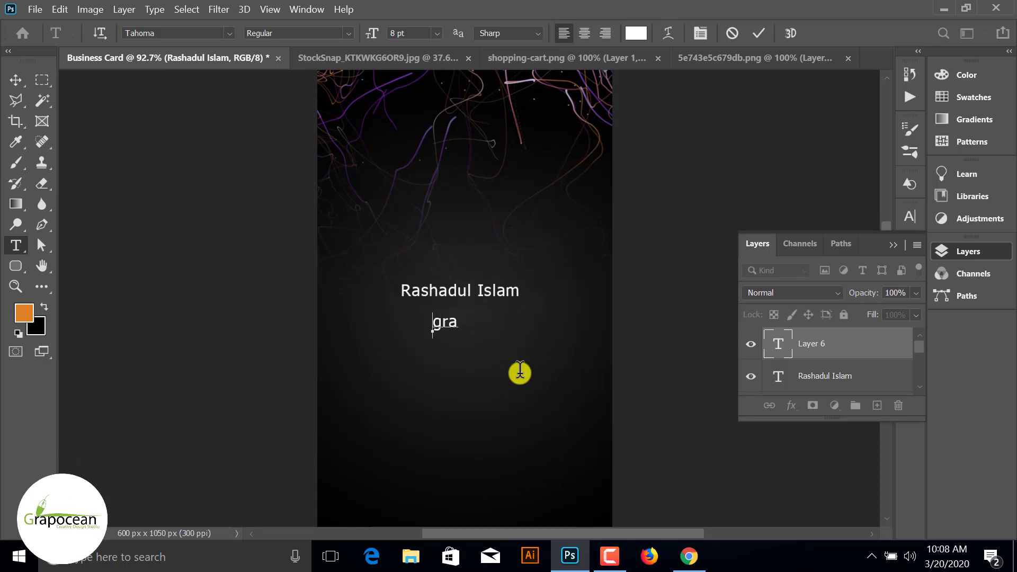
type("hic D")
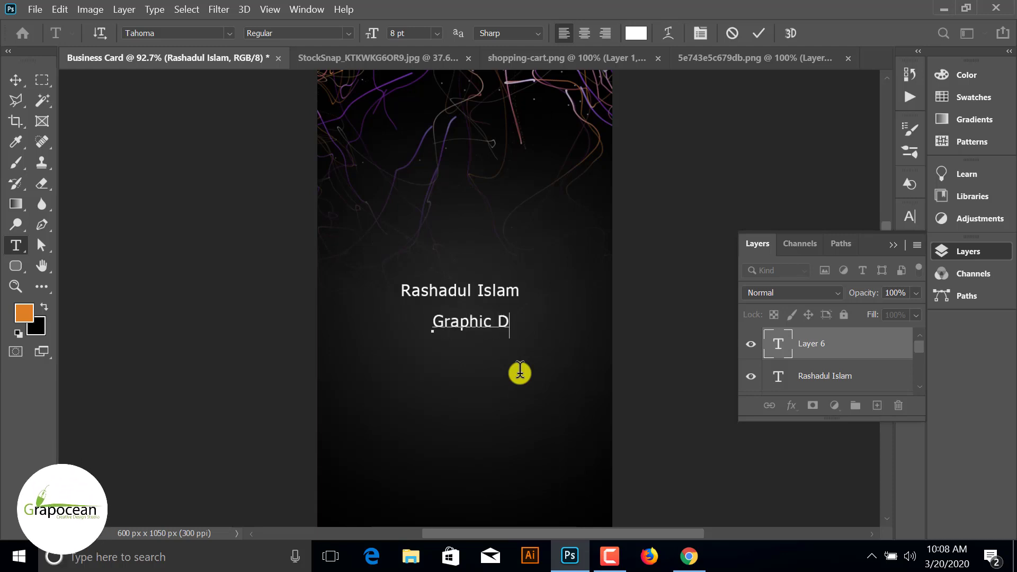
type("esigner")
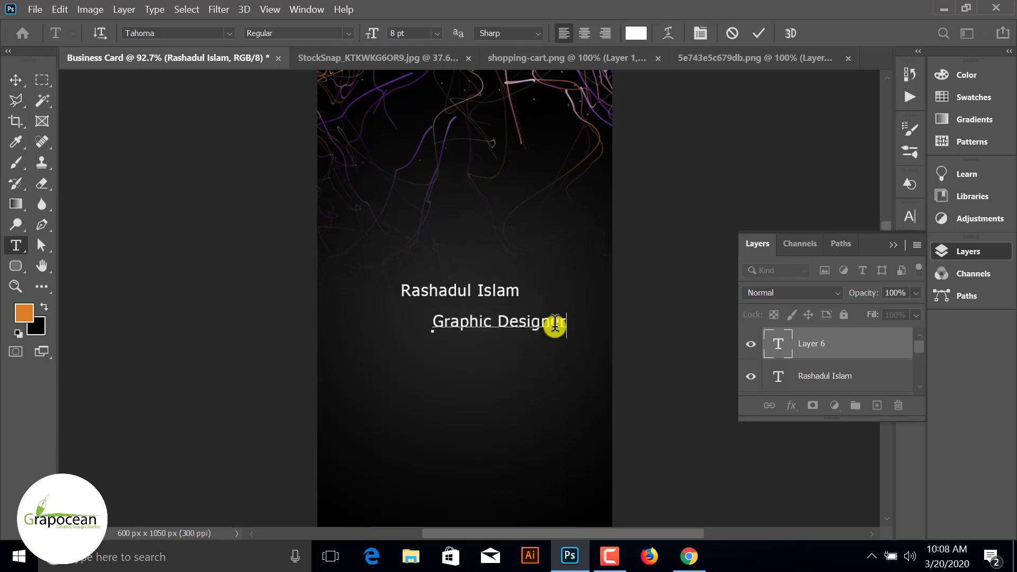
key("ctrl+a")
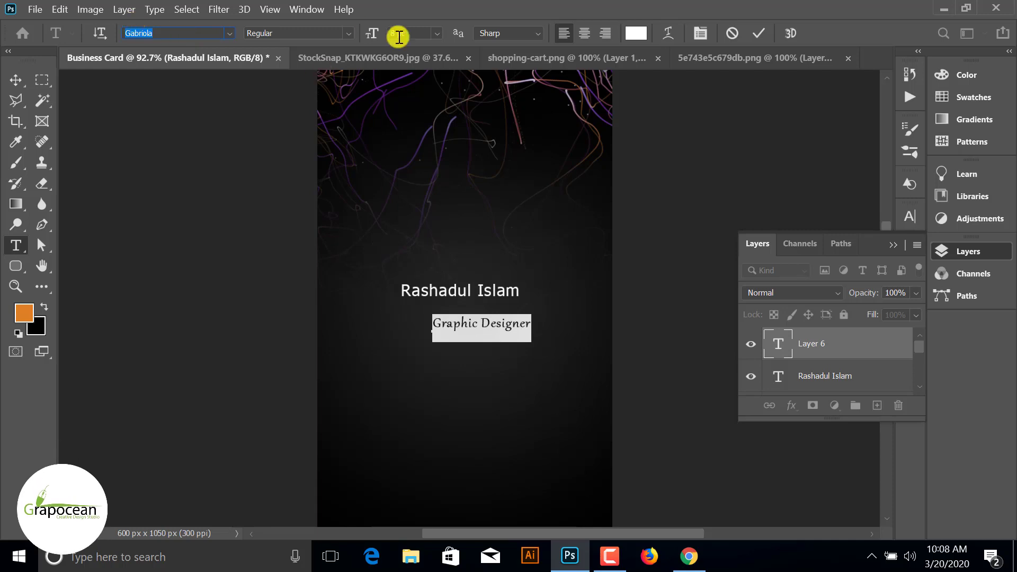
left_click_drag(373, 37, 370, 39)
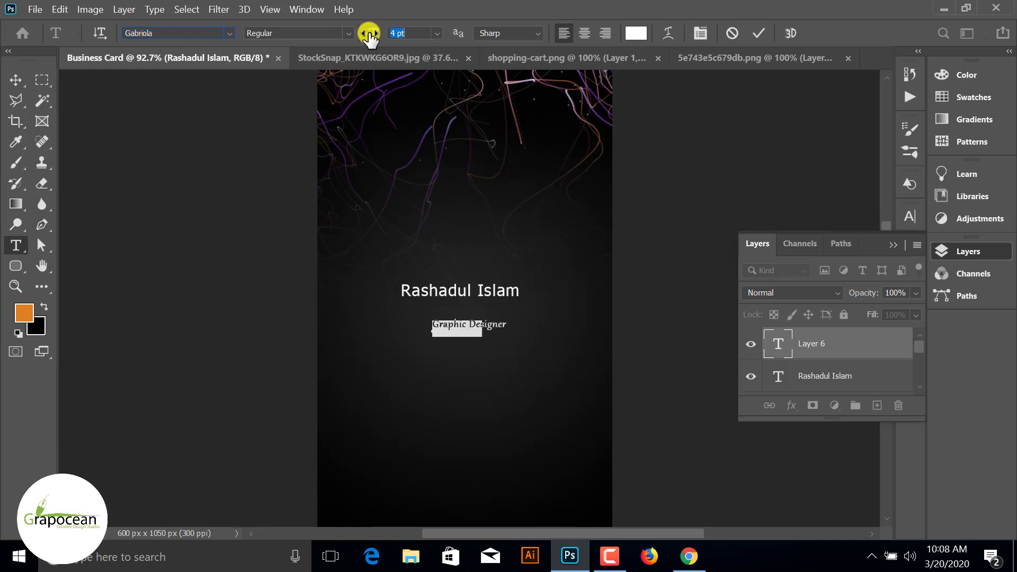
left_click(16, 80)
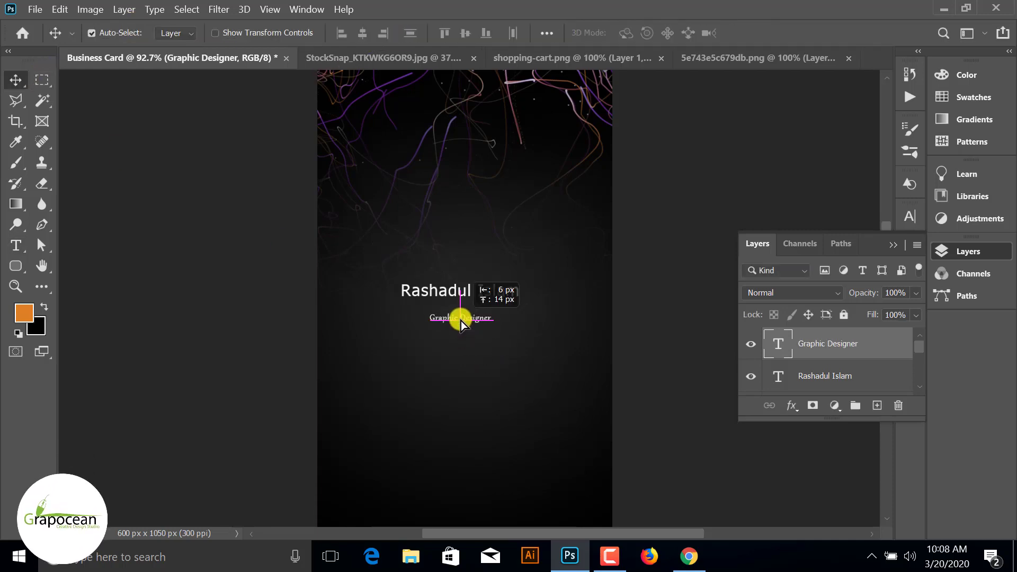
scroll(545, 341, "down", 3)
Check the dark card rectangle and Layer 1 copy 3 streaks by toggling their visibility
left_click(812, 380)
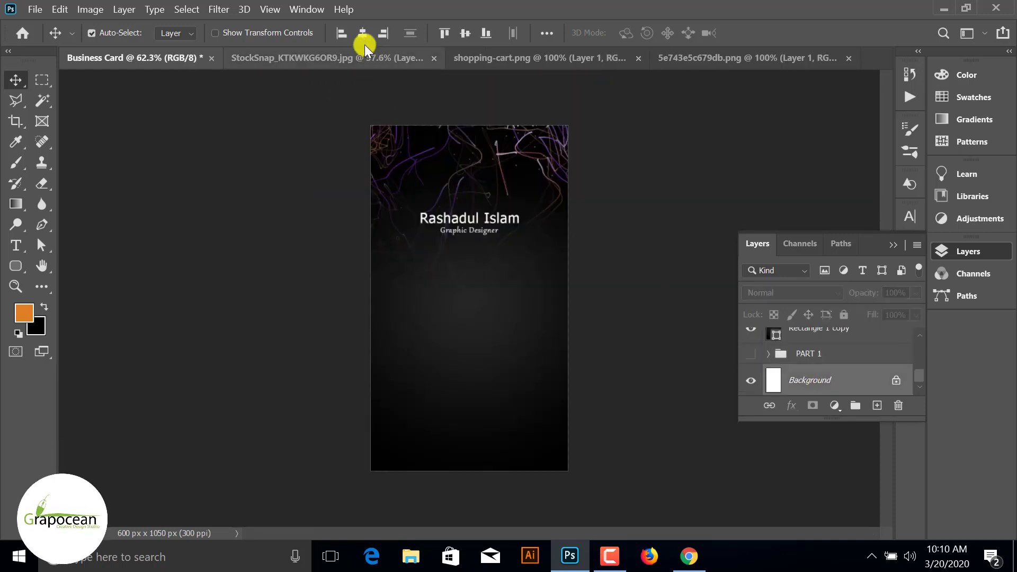
scroll(523, 272, "up", 1)
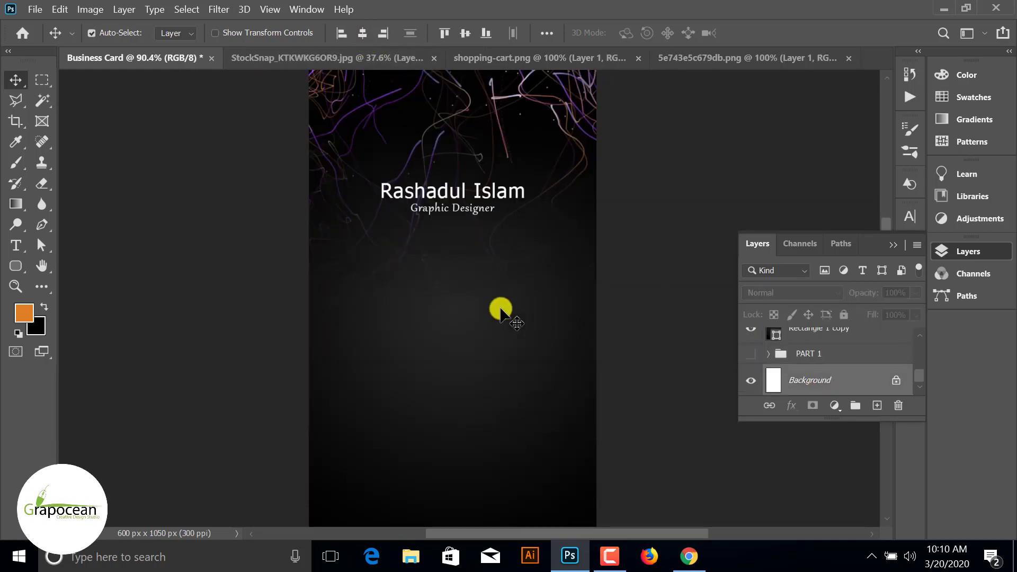
scroll(489, 275, "up", 2)
scroll(492, 307, "up", 2)
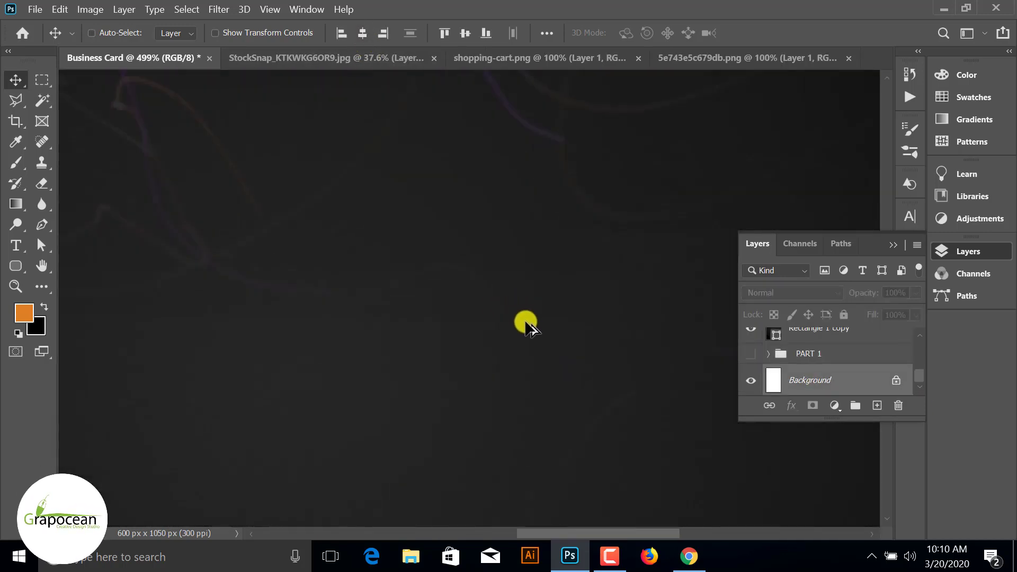
left_click(643, 289, "ctrl")
left_click(751, 344)
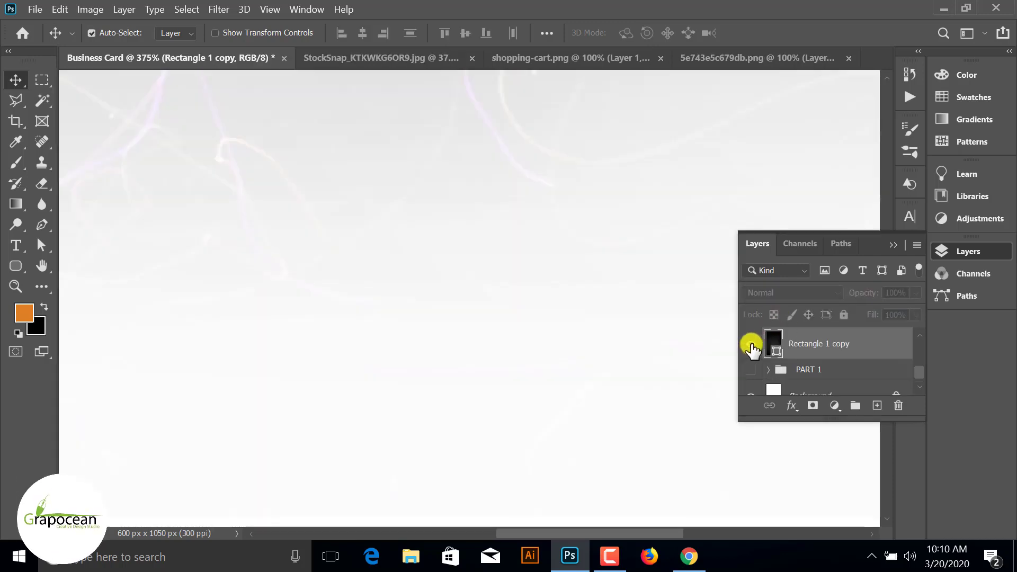
left_click(768, 369)
scroll(826, 371, "down", 2)
scroll(829, 379, "down", 2)
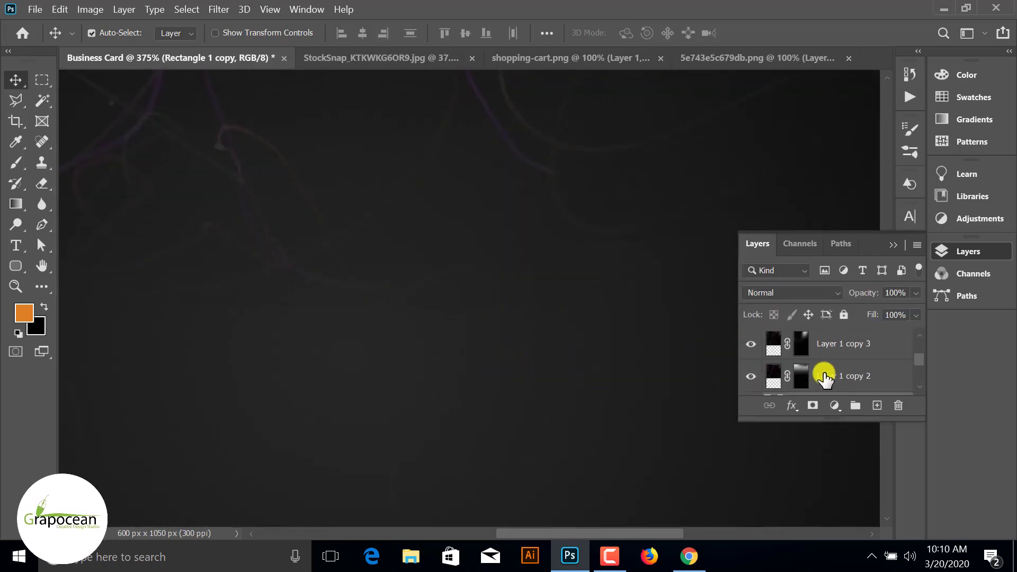
left_click(751, 343)
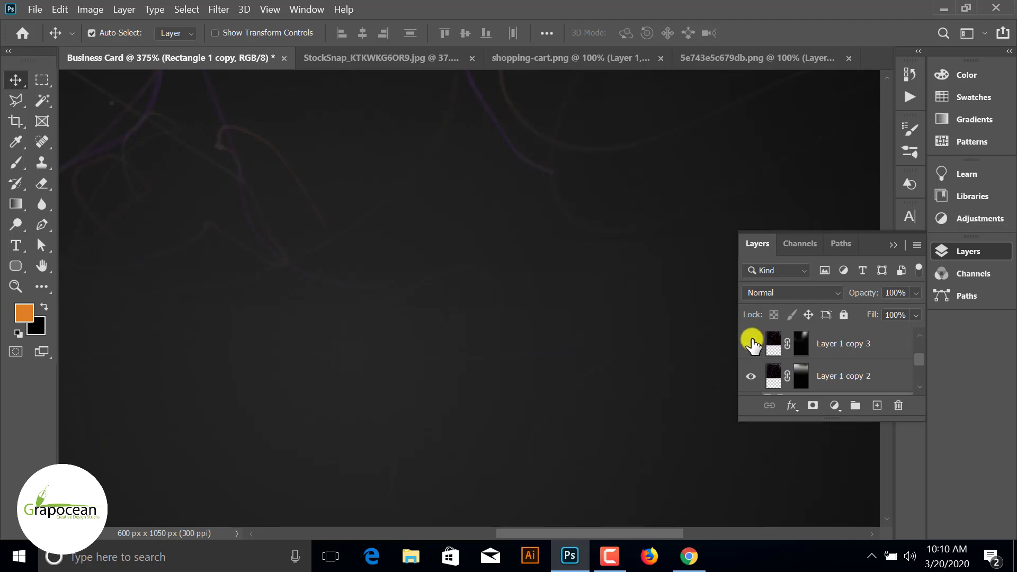
Fade Layer 1 copy 3's mask with an upward black-to-white gradient
left_click(801, 344)
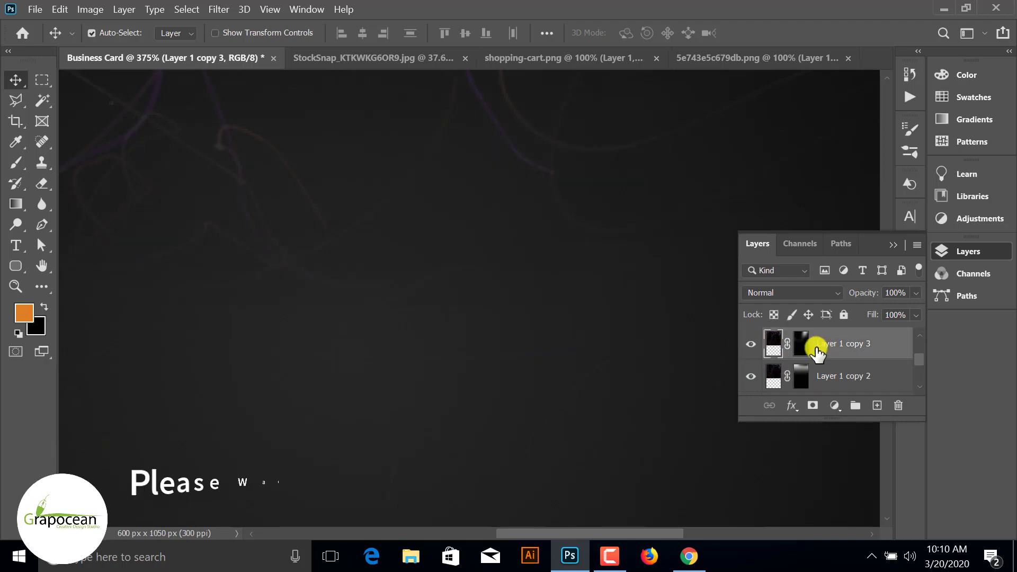
key("d")
left_click(16, 204)
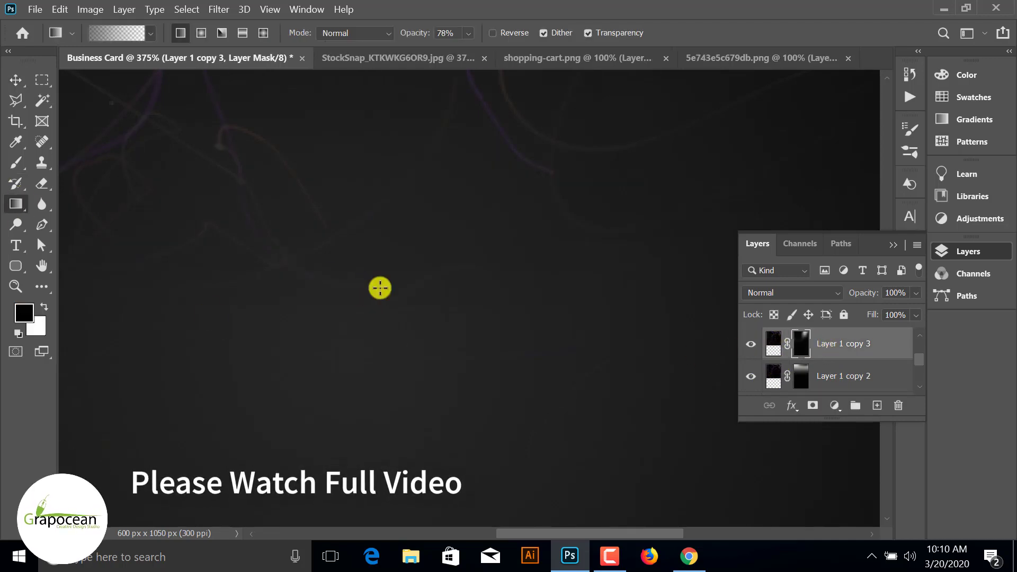
left_click_drag(372, 358, 396, 128)
left_click_drag(469, 365, 455, 107)
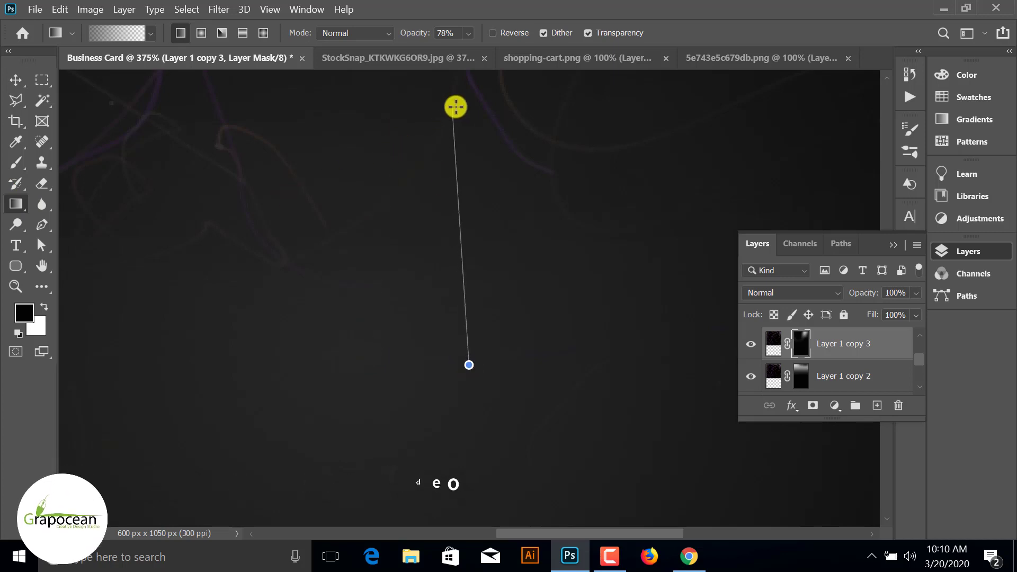
Select Layer 1 copy 2's mask and zoom to fit the whole card
left_click(801, 376)
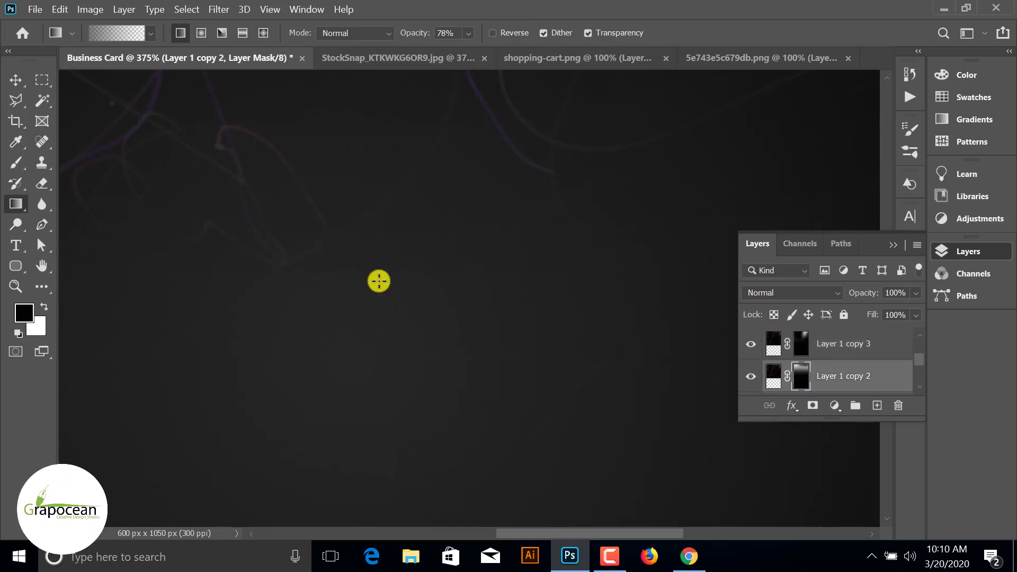
scroll(417, 284, "down", 3)
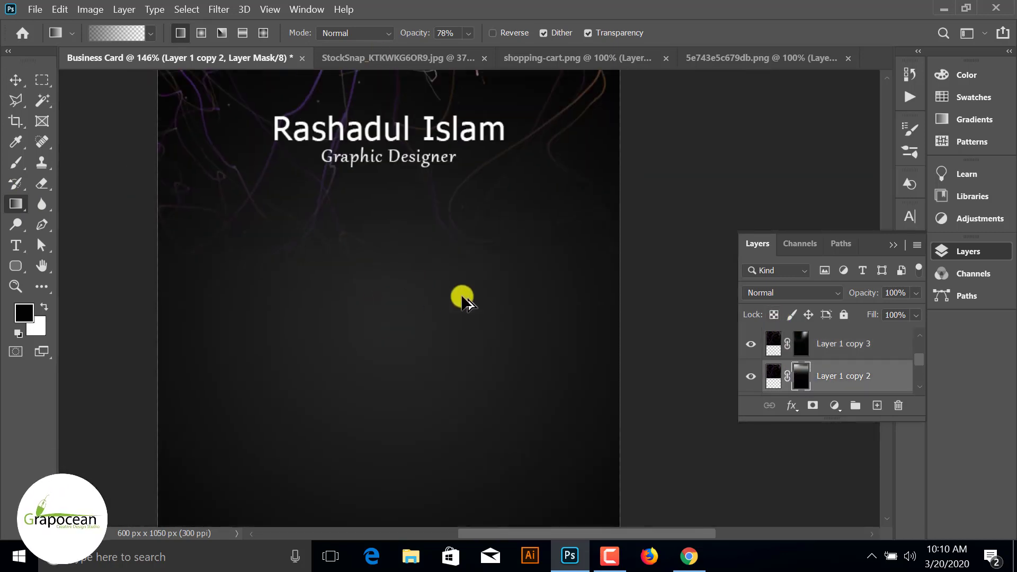
scroll(482, 299, "down", 2)
key("ctrl+0")
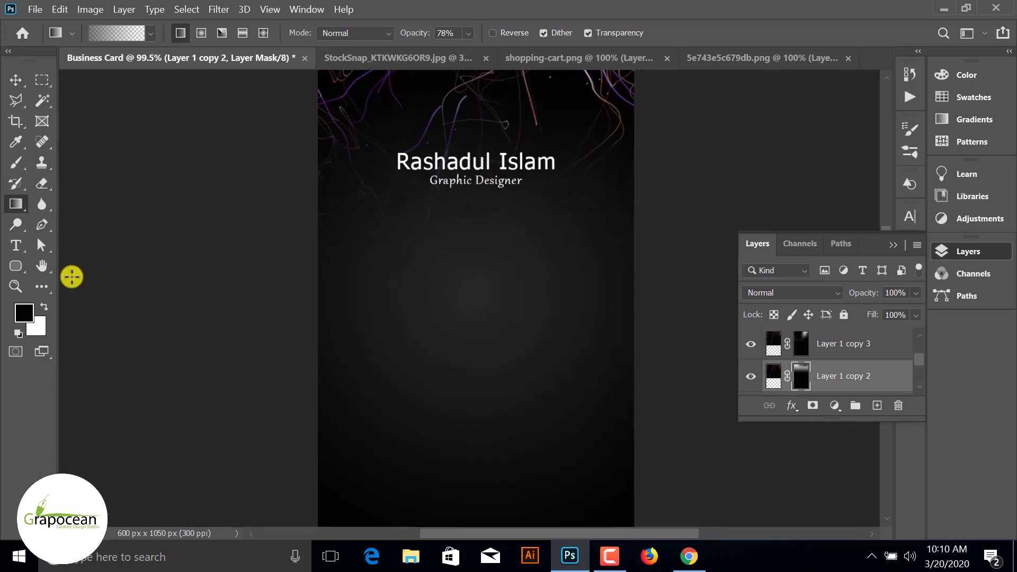
left_click(16, 265)
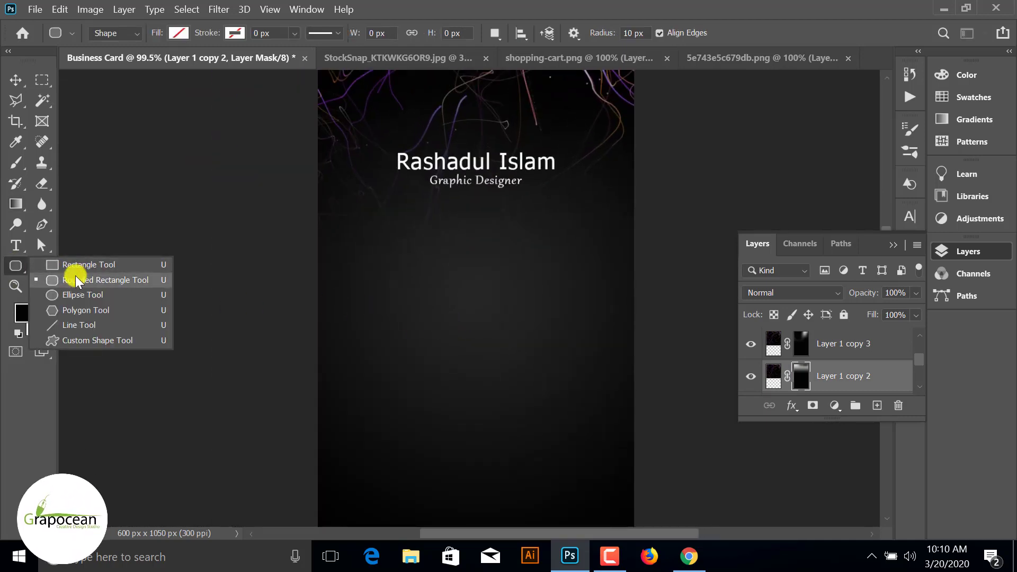
Draw an orange 24×79 px rounded rectangle bar on the card's left below the title
left_click(76, 280)
left_click_drag(353, 251, 366, 292)
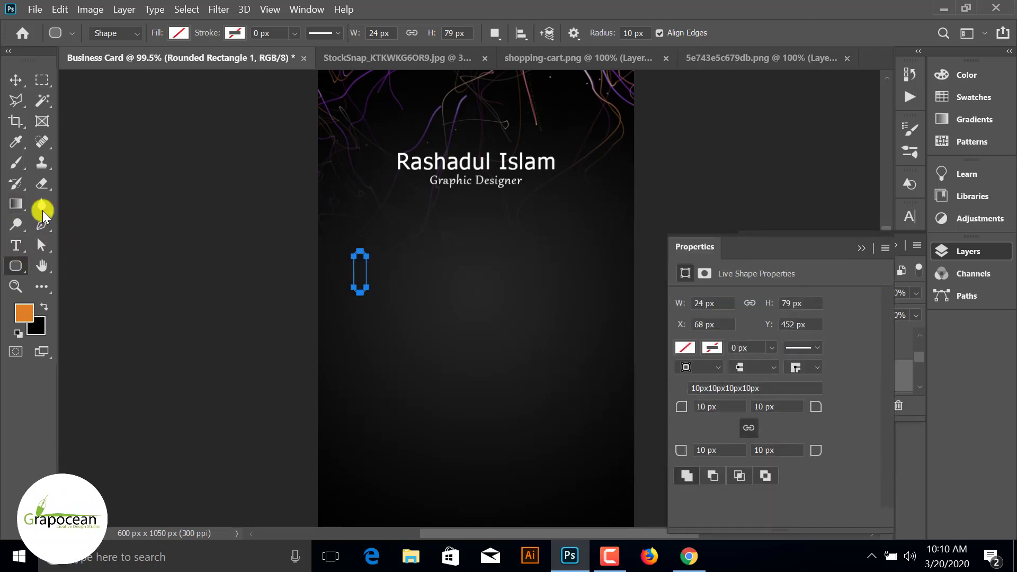
left_click(73, 32)
left_click(179, 33)
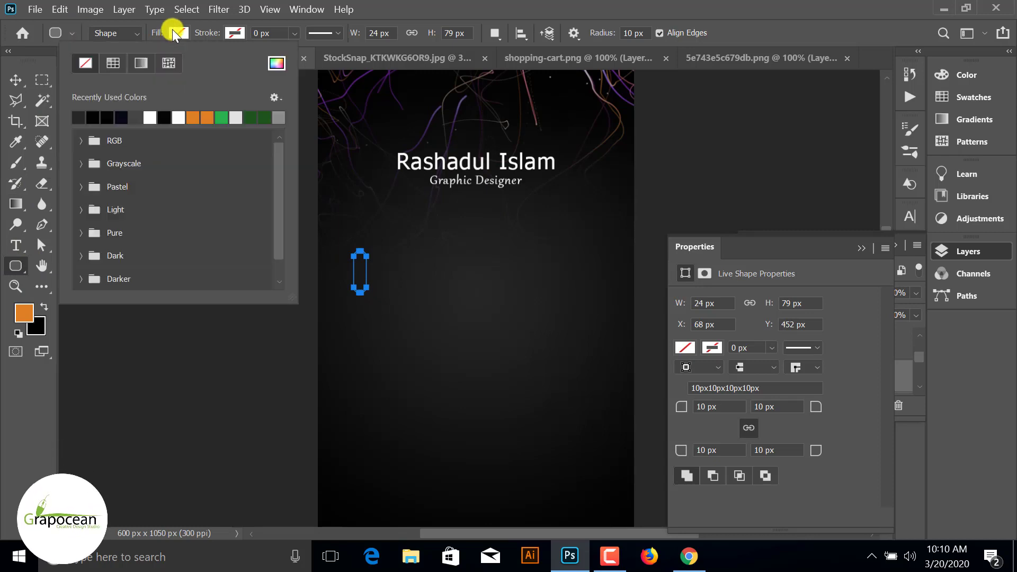
left_click(193, 117)
left_click(15, 80)
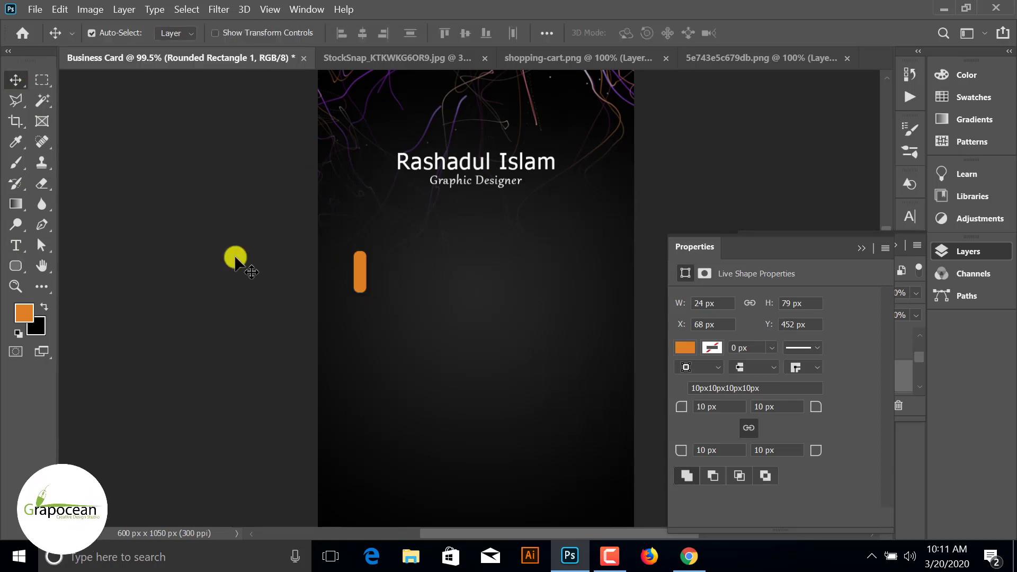
left_click(360, 272)
left_click(685, 348)
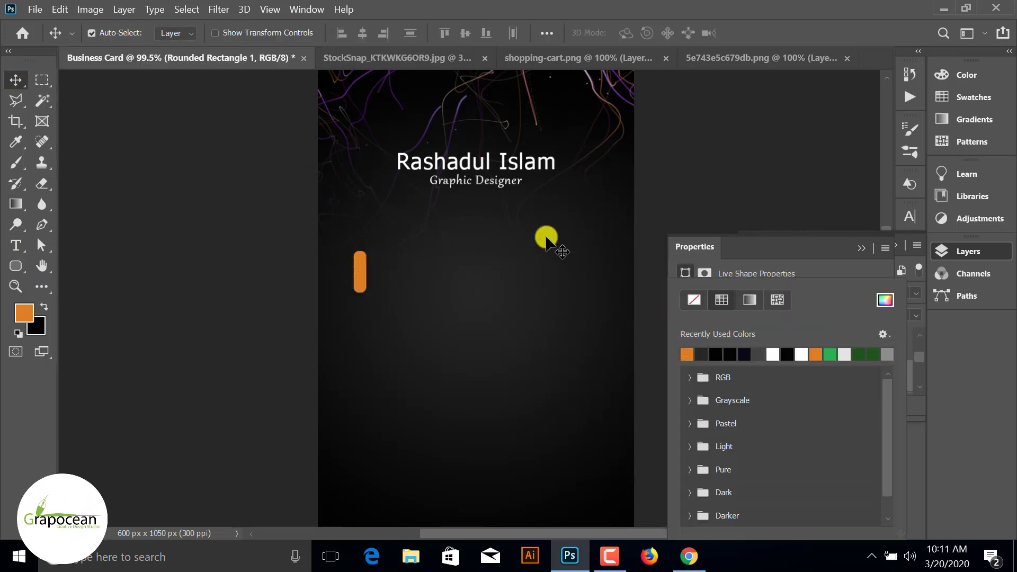
left_click(861, 248)
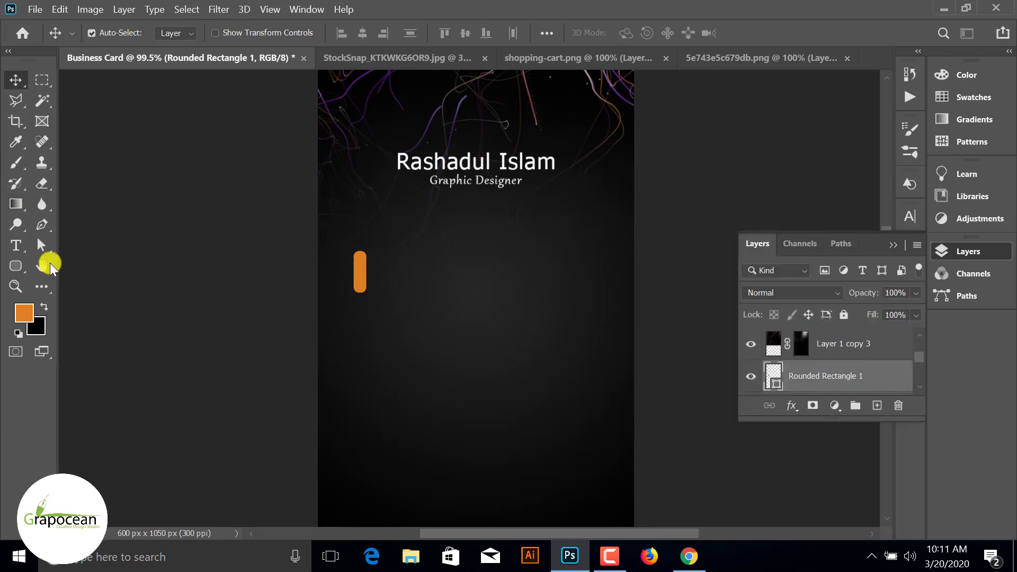
Sample the streak purple as the foreground colour and copy its hex value 480076
left_click(16, 141)
scroll(602, 107, "up", 2)
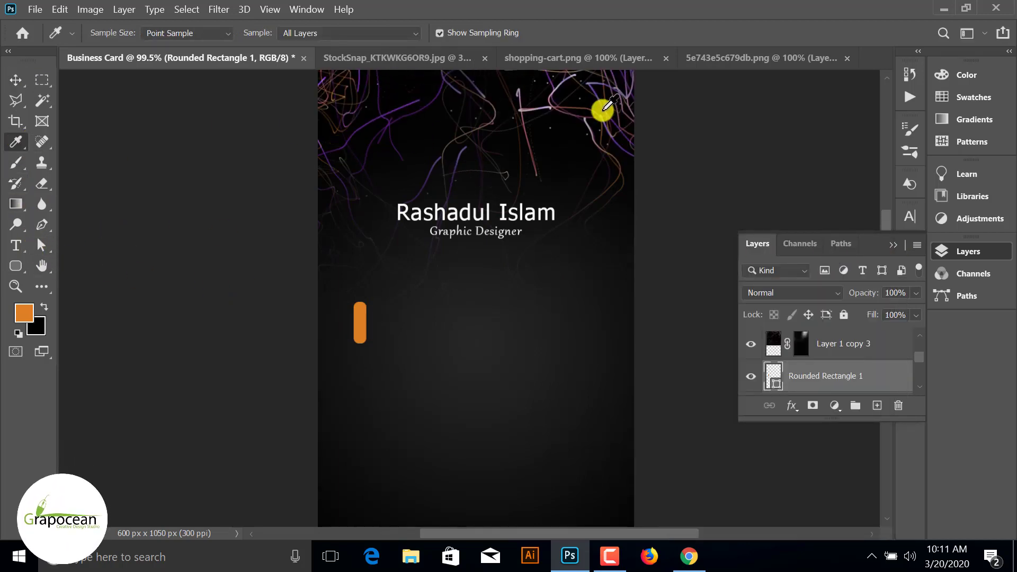
scroll(649, 144, "up", 3)
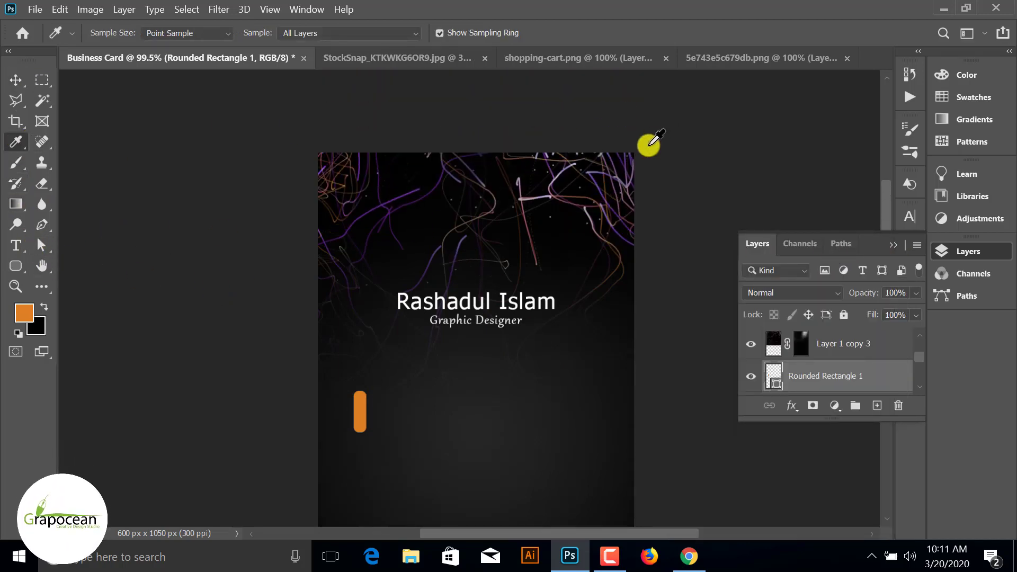
left_click(384, 201)
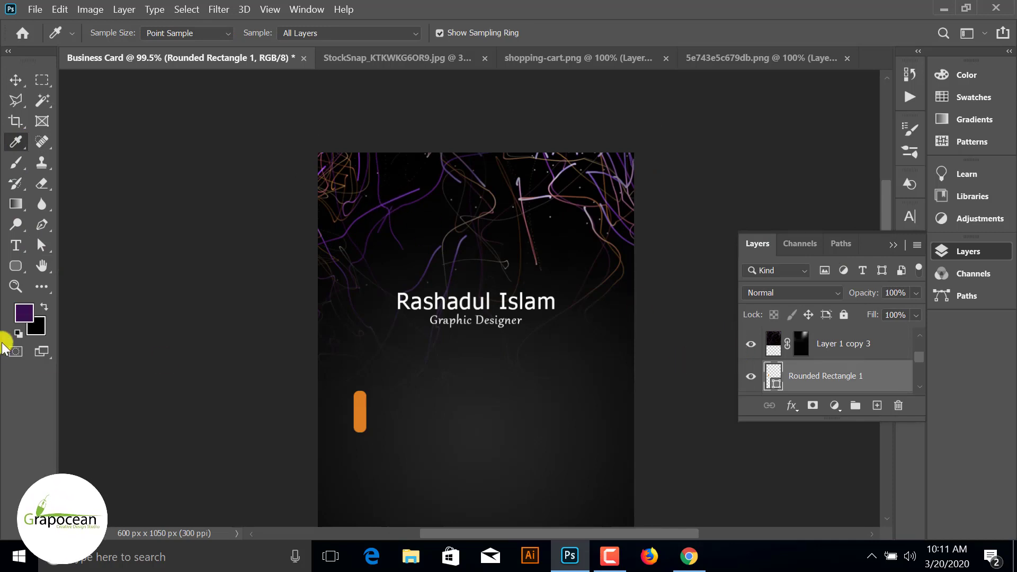
left_click(23, 313)
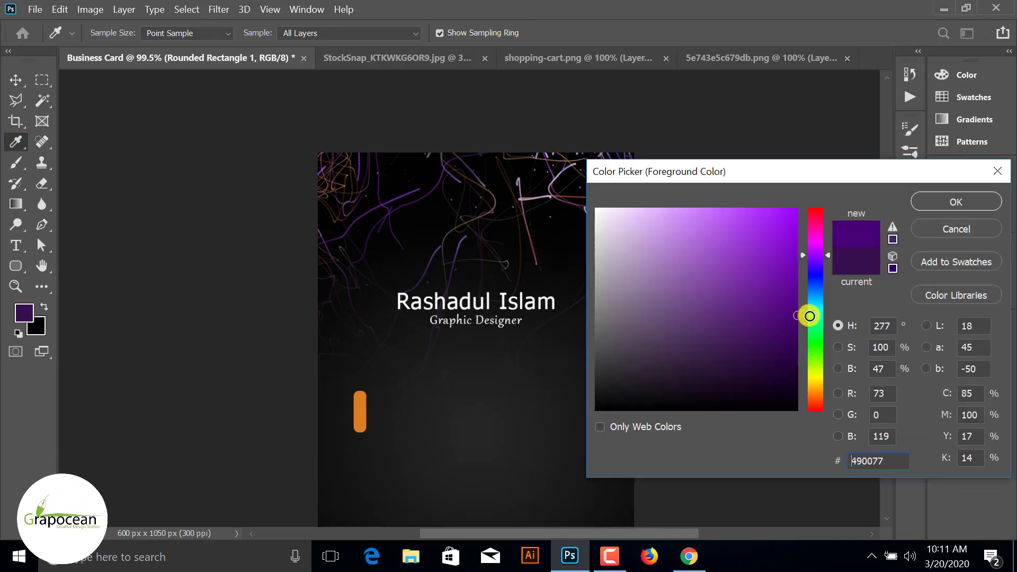
left_click_drag(814, 324, 814, 316)
double_click(863, 461)
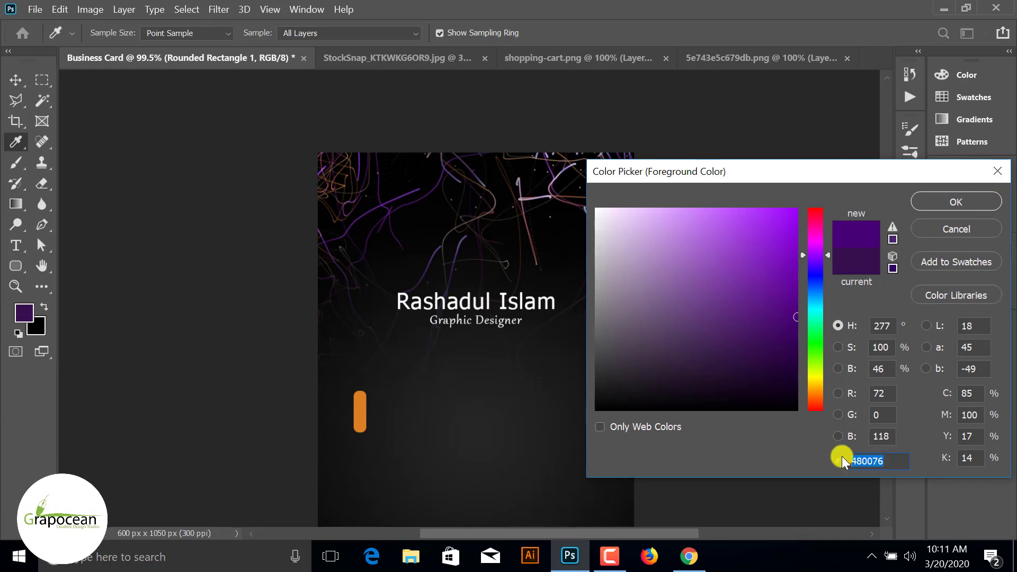
right_click(863, 461)
left_click(856, 305)
left_click(956, 202)
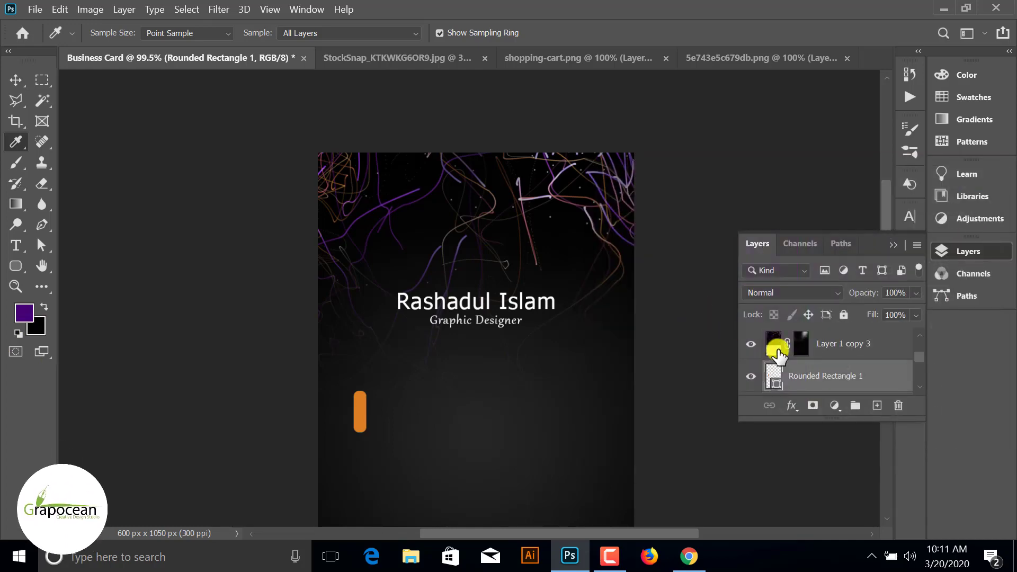
Paste 480076 as Rounded Rectangle 1's fill colour to make the bar purple
left_click(750, 376)
double_click(773, 377)
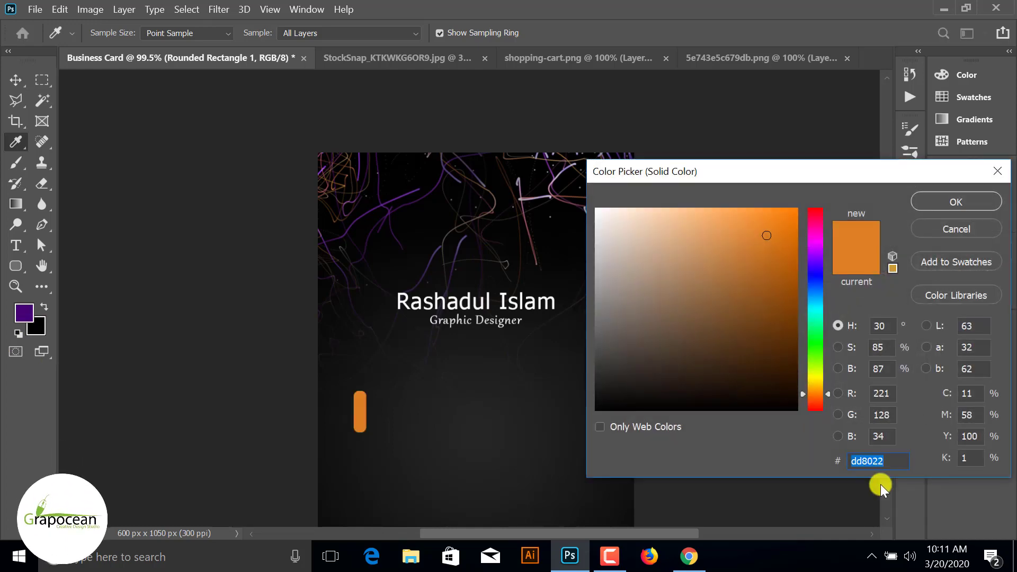
key("ctrl+v")
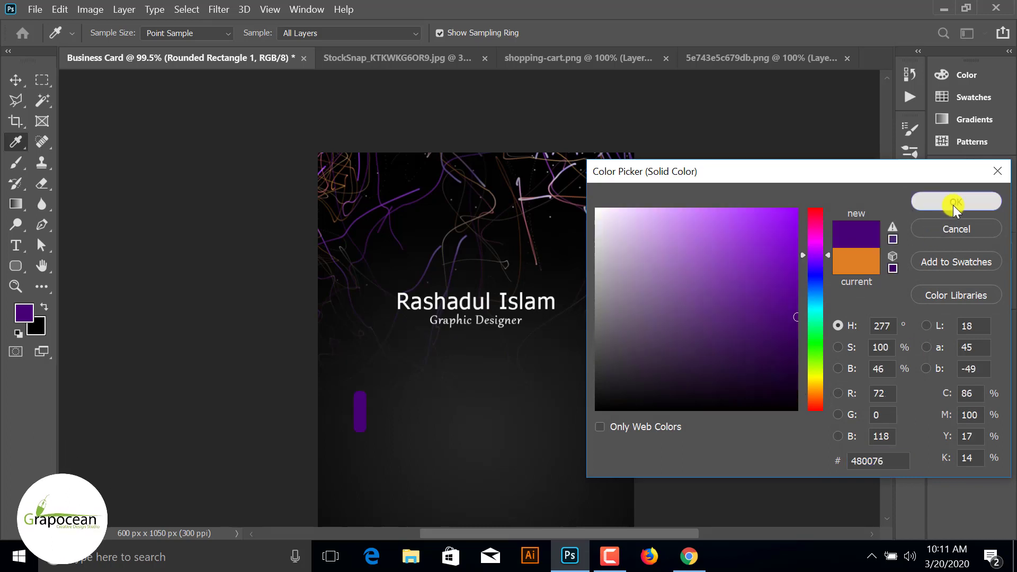
left_click(956, 202)
left_click(15, 79)
scroll(389, 433, "up", 1)
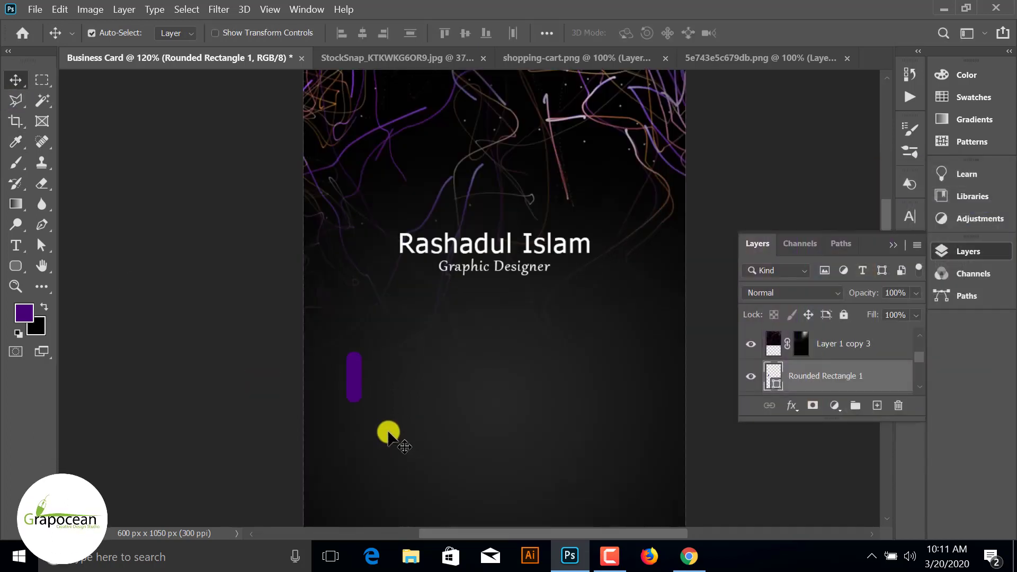
scroll(388, 433, "down", 3)
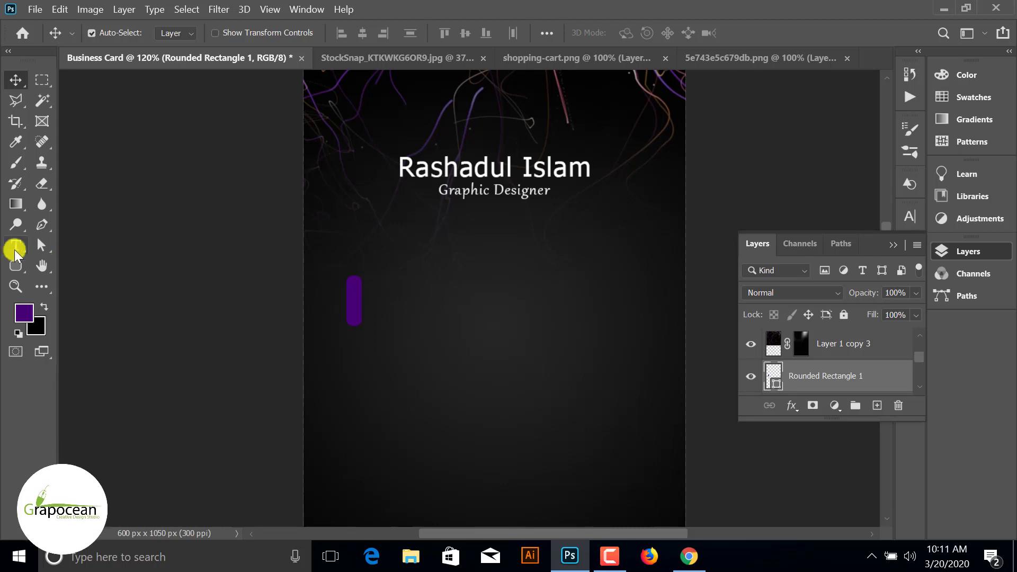
Start a new text line beside the purple bar, replacing its placeholder text
left_click(16, 245)
left_click(476, 315)
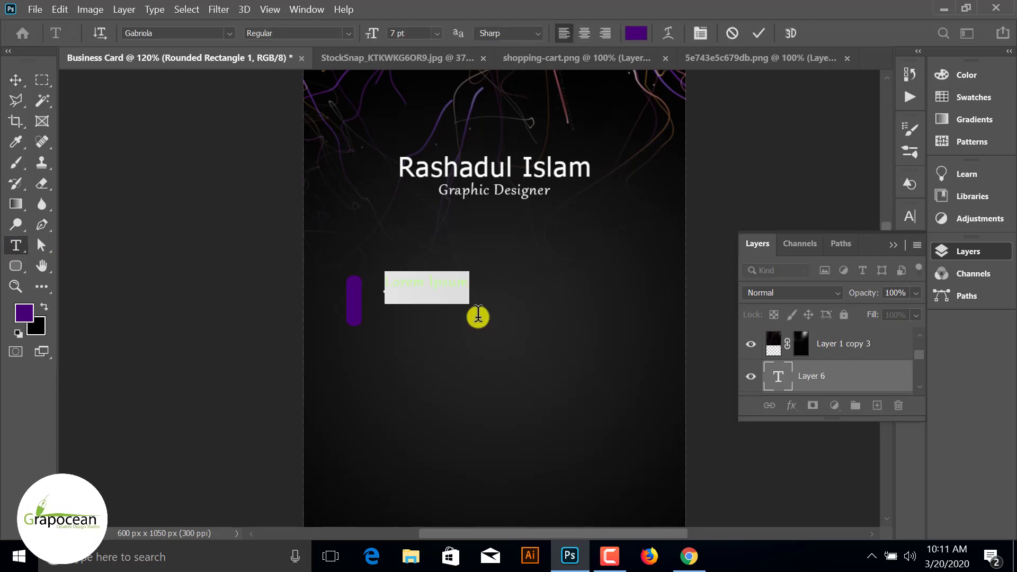
key("BackSpace")
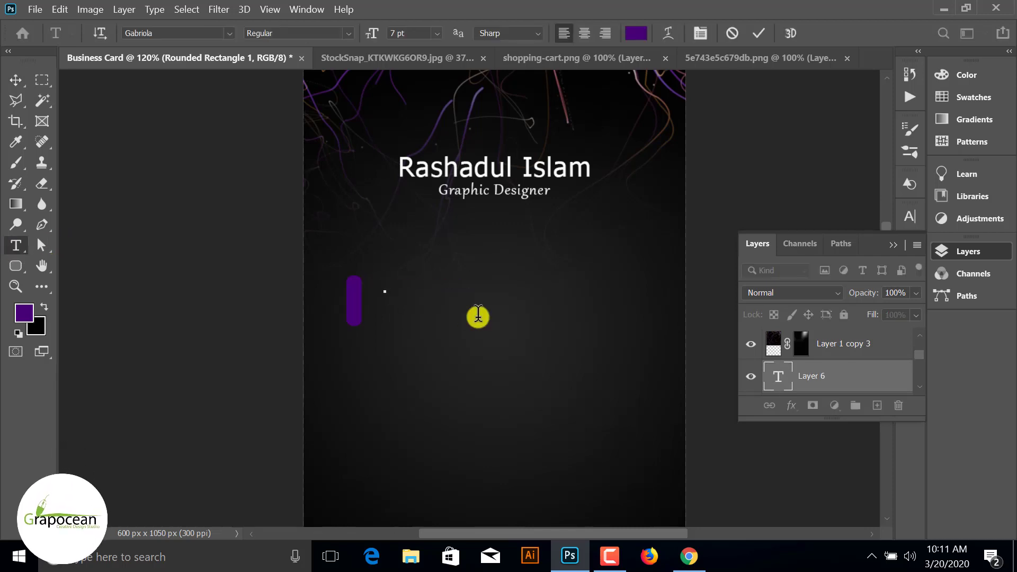
type("Add")
type("re")
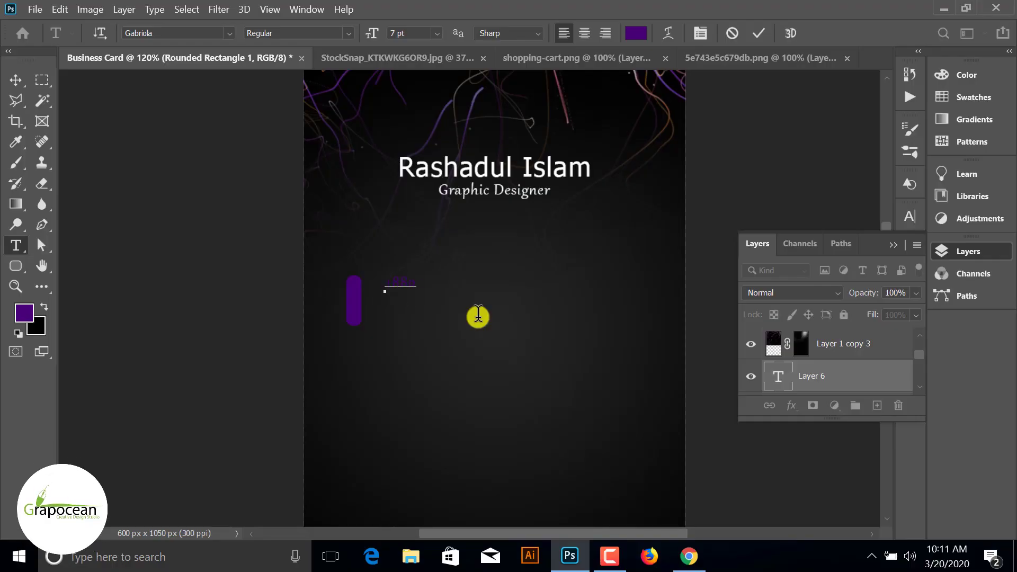
type("ss:")
Style the phone-number text white (#ffffff) in Arial
key("ctrl+a")
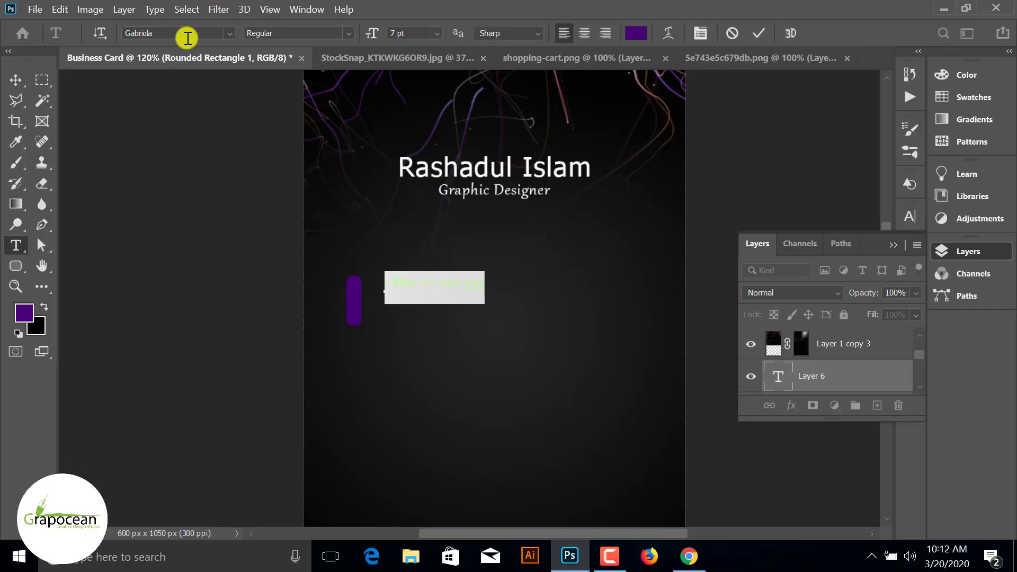
left_click(188, 33)
type("Bebas")
left_click(632, 33)
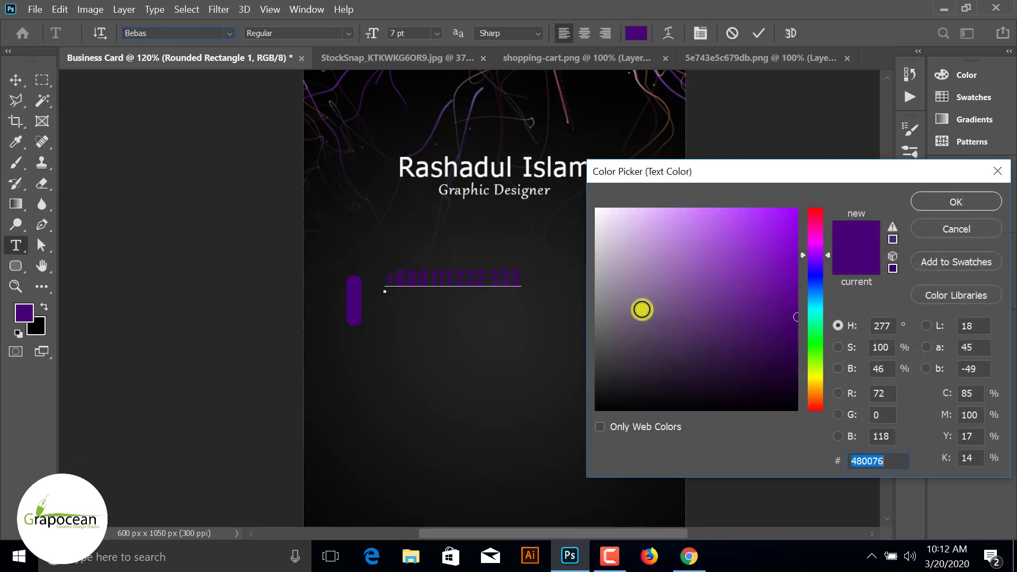
type("ffffff")
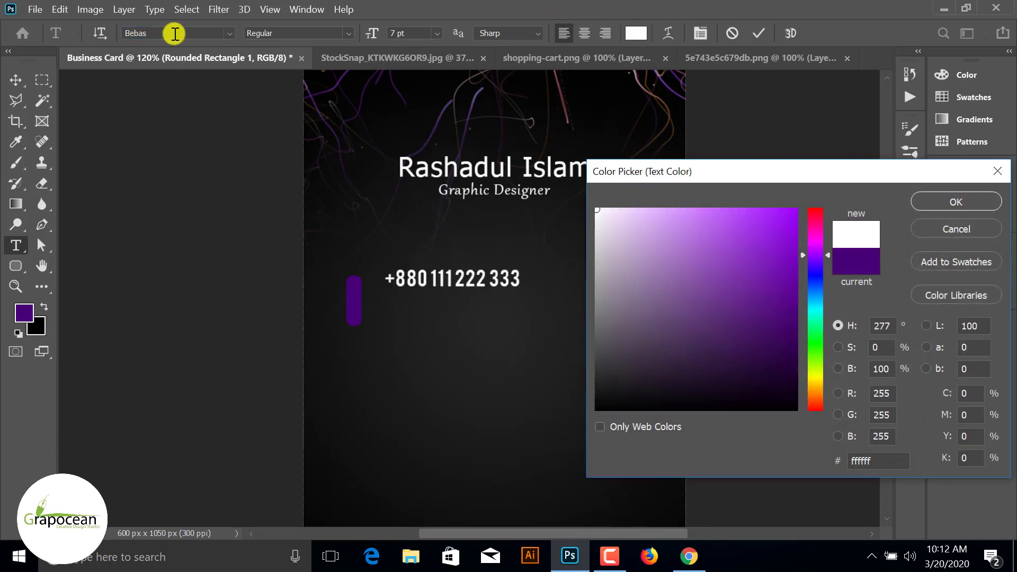
left_click(990, 209)
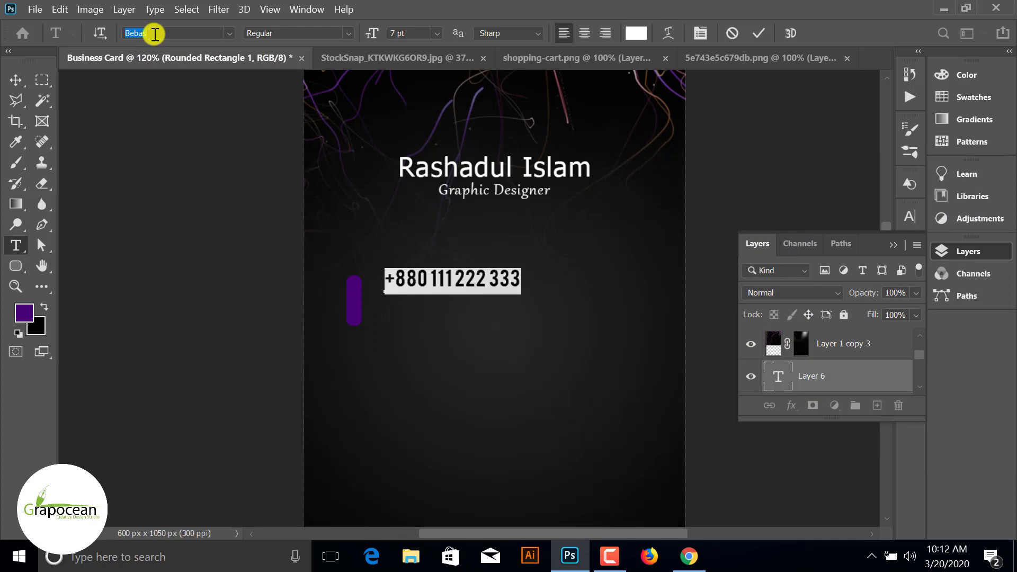
type("Arial")
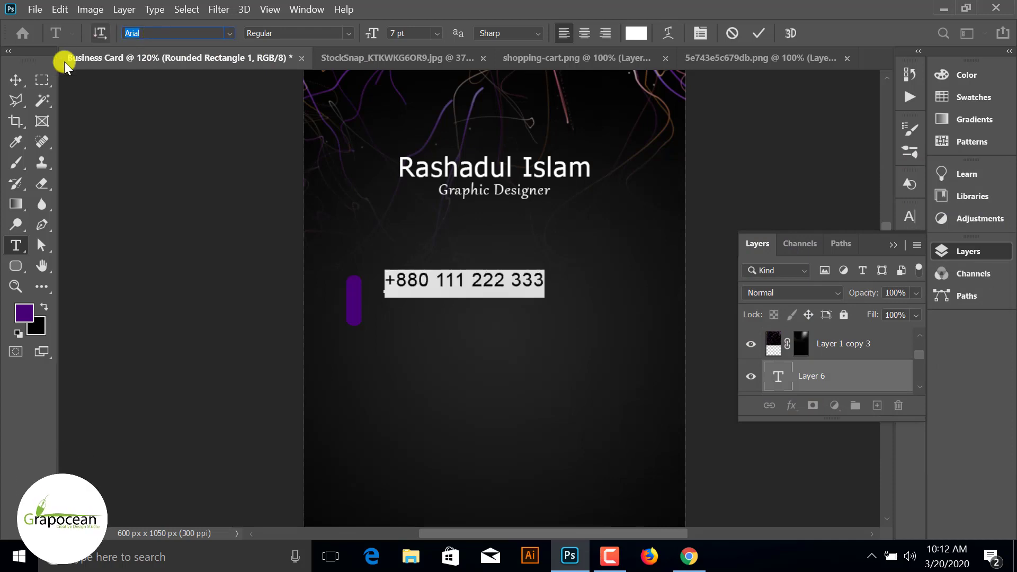
Nudge the phone number closer to the bar and shrink it from 7 pt to 5 pt
left_click(15, 80)
left_click_drag(469, 288, 460, 287)
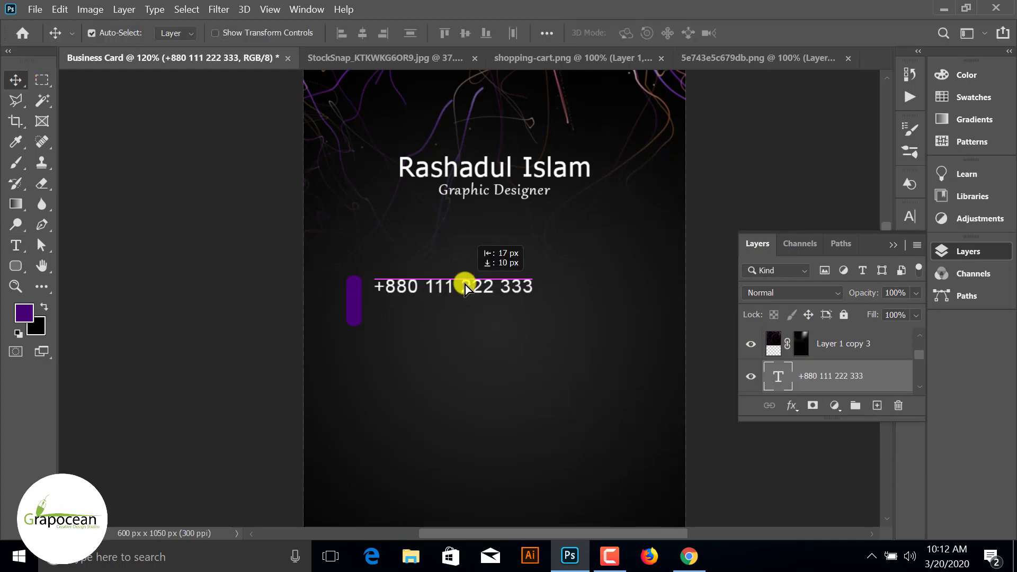
left_click(15, 246)
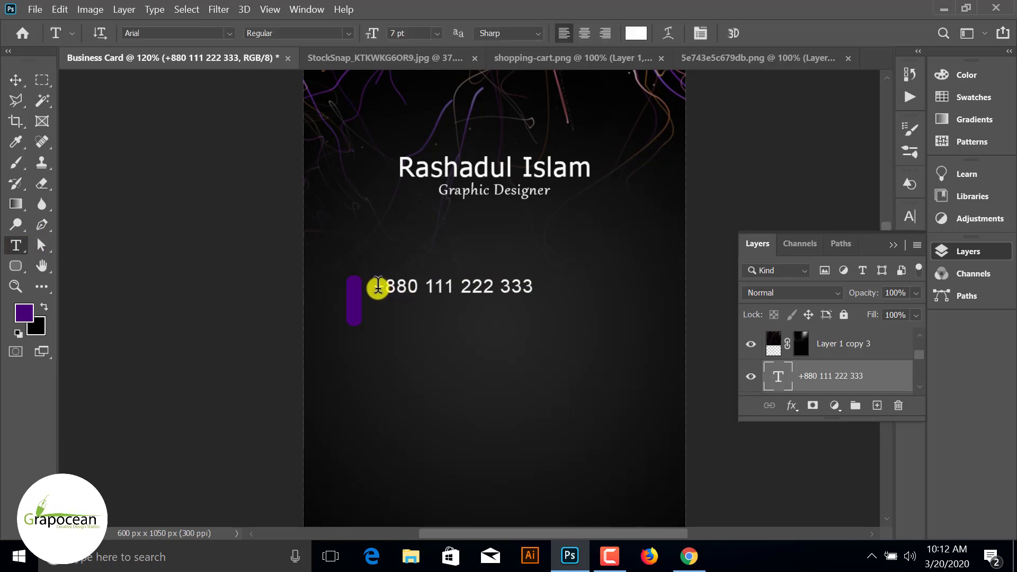
left_click_drag(374, 289, 534, 289)
left_click(295, 33)
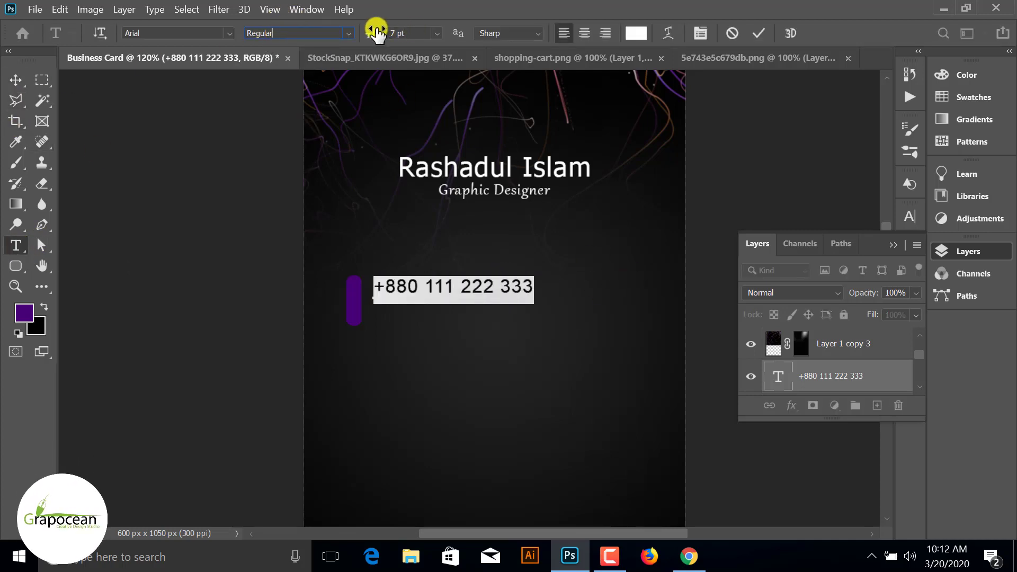
left_click_drag(377, 33, 373, 32)
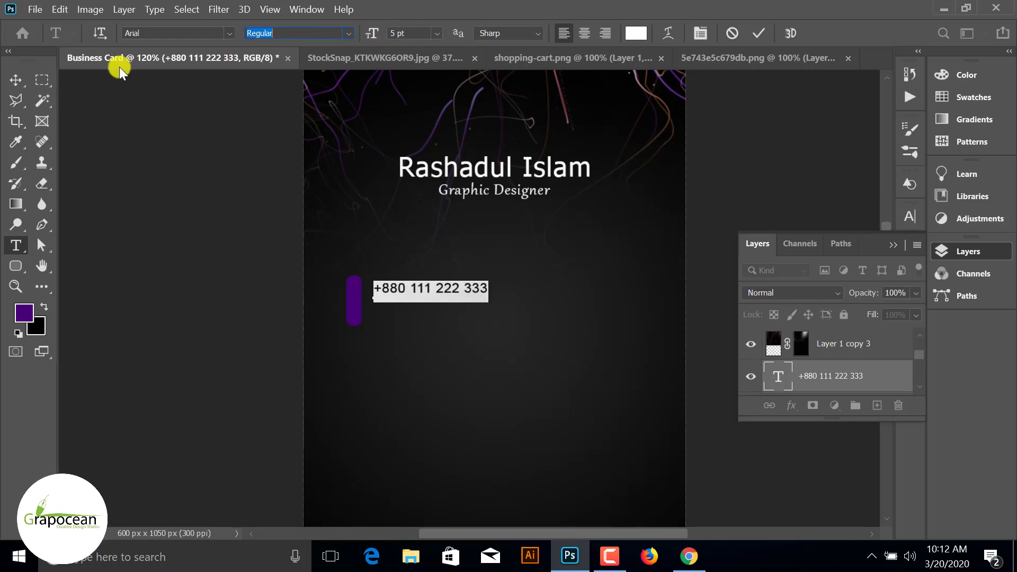
Alt-drag a duplicate of the phone line just below the original
left_click(20, 78)
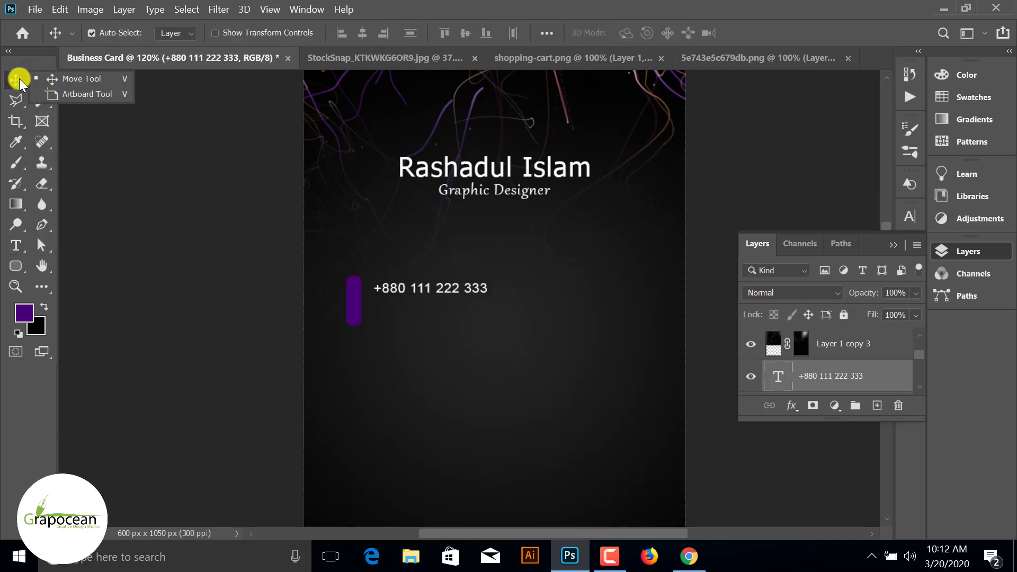
mouse_move(415, 295)
left_mouse_down()
mouse_move(415, 313)
mouse_move(441, 310)
left_mouse_up()
scroll(425, 329, "down", 3)
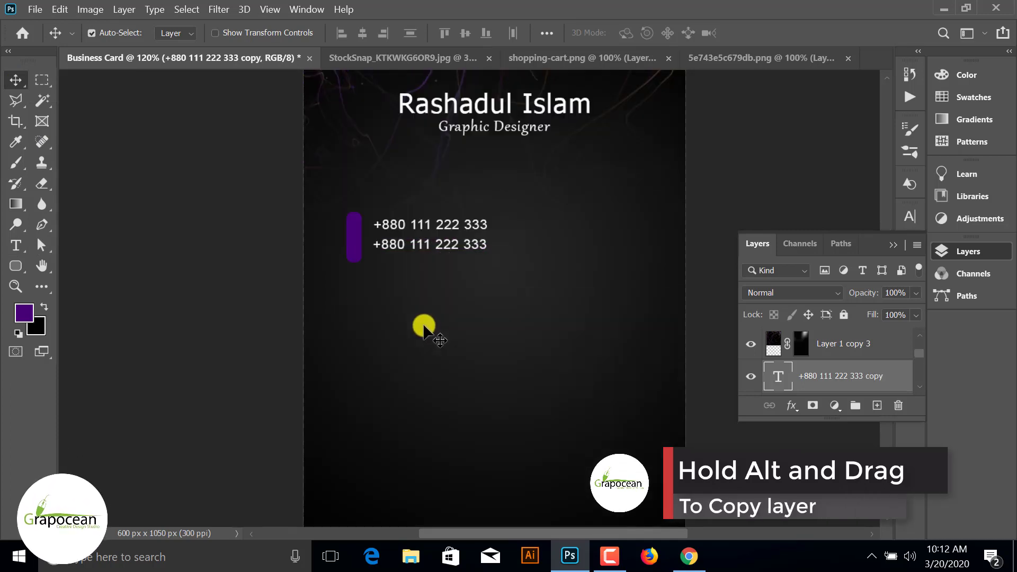
Scale the purple bar down slightly with Free Transform
left_click(356, 244)
scroll(360, 254, "up", 3)
left_click_drag(355, 235, 346, 234)
key("ctrl+t")
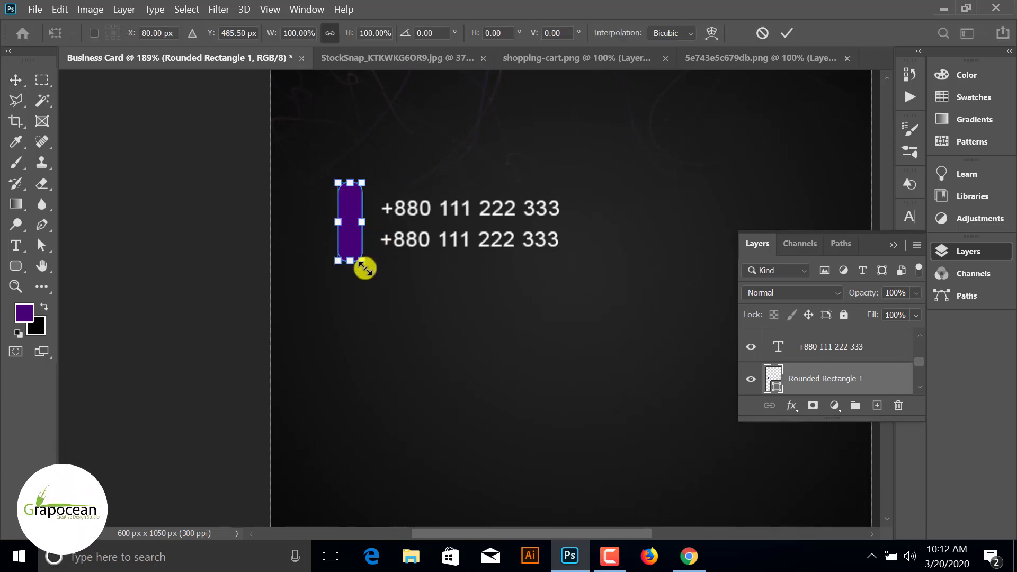
left_click_drag(363, 261, 359, 255)
left_click(785, 32)
scroll(360, 281, "down", 5)
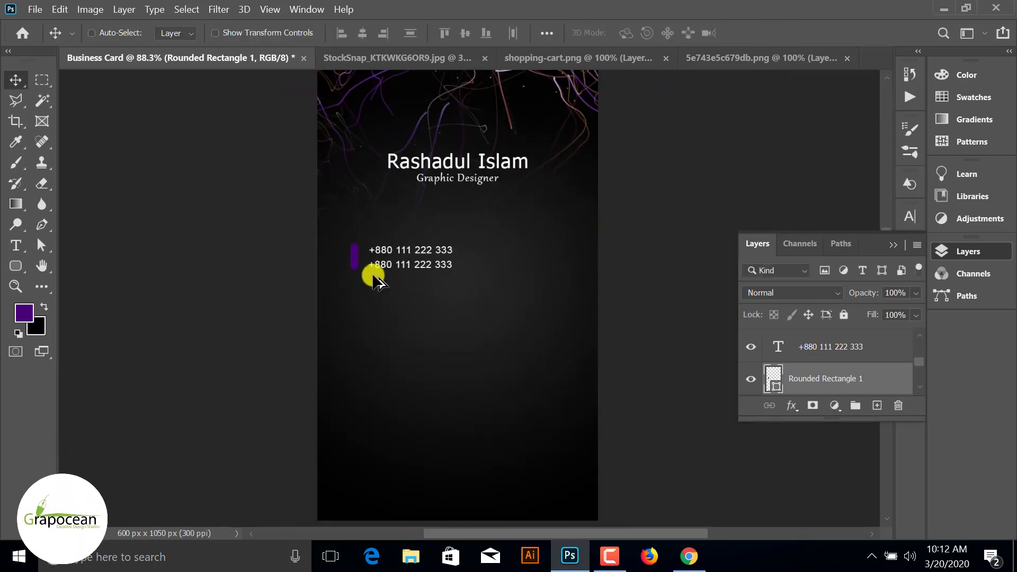
scroll(350, 265, "up", 5)
scroll(363, 276, "up", 3)
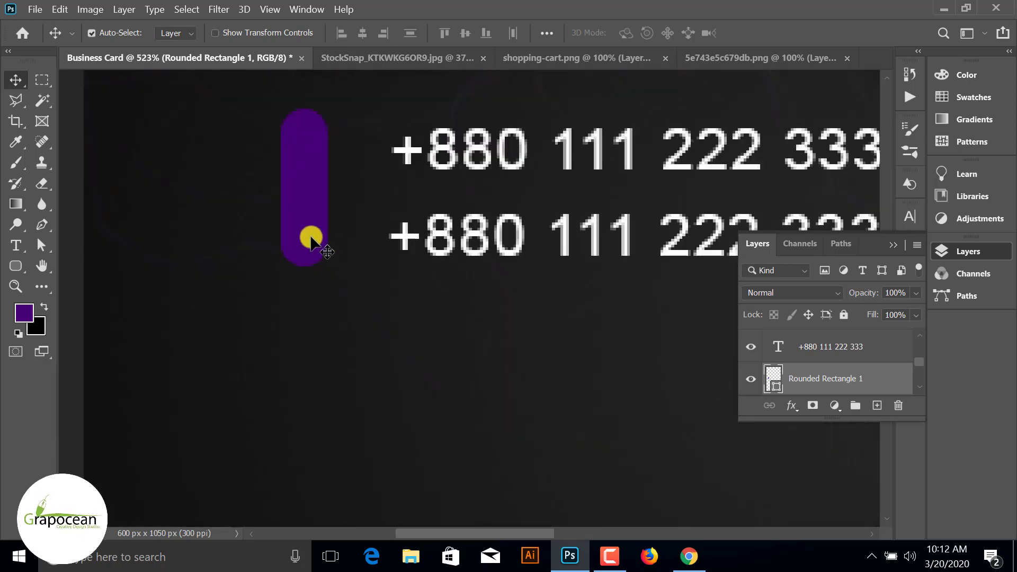
key("ctrl")
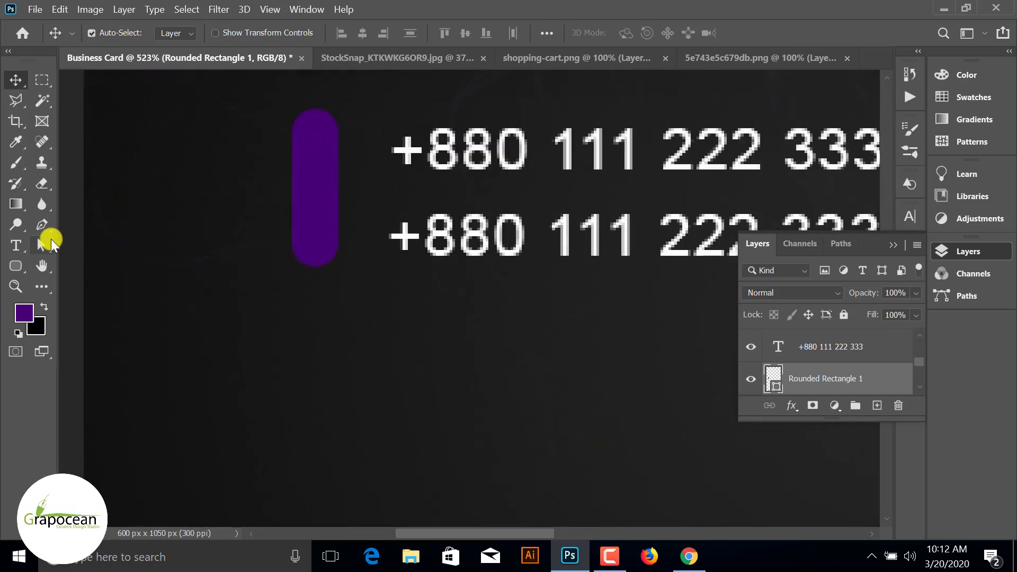
Reduce the purple bar's corner radius to 4.65 px in Properties
left_click(14, 264)
left_click(893, 245)
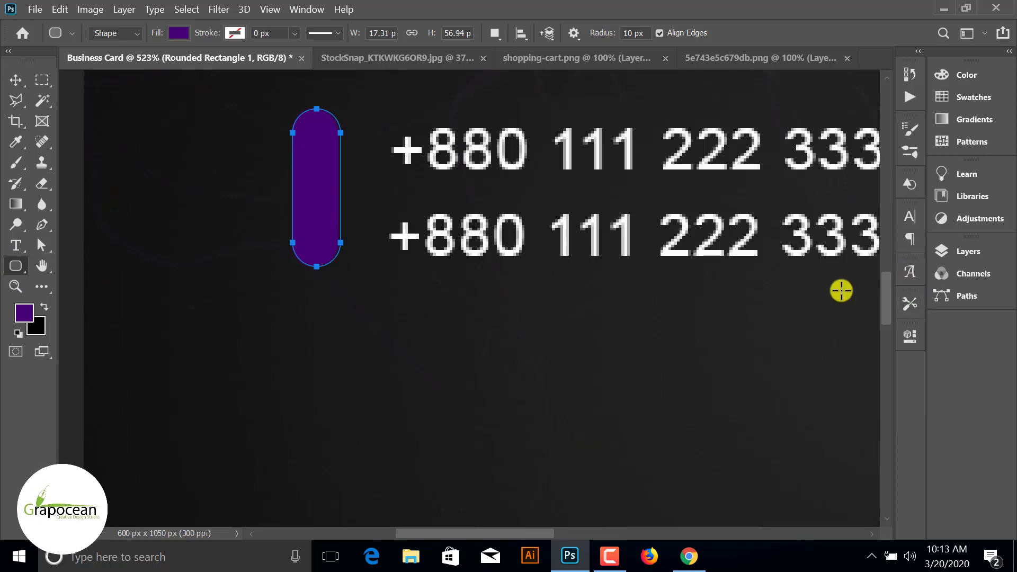
left_click(910, 335)
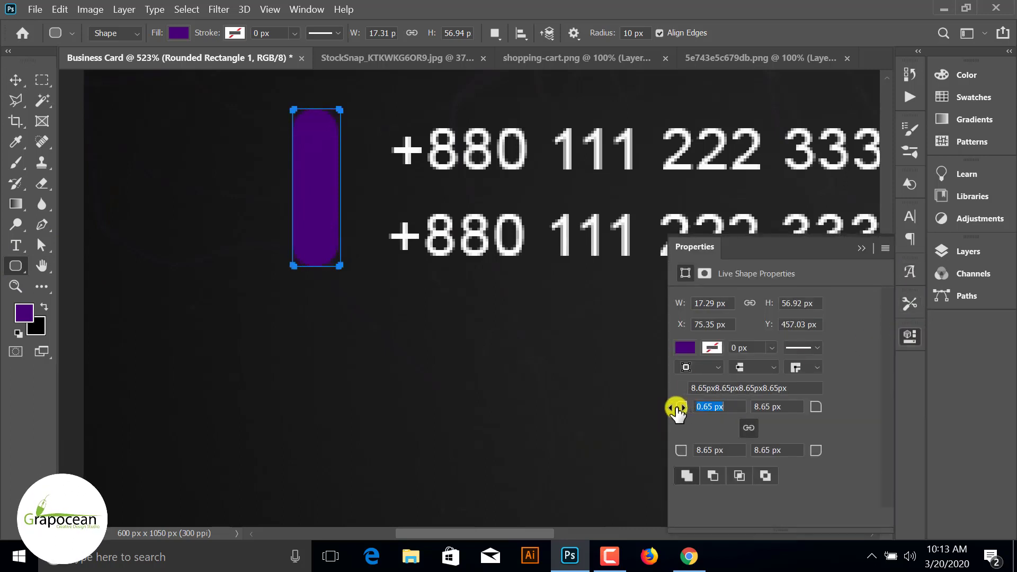
left_click_drag(677, 409, 679, 410)
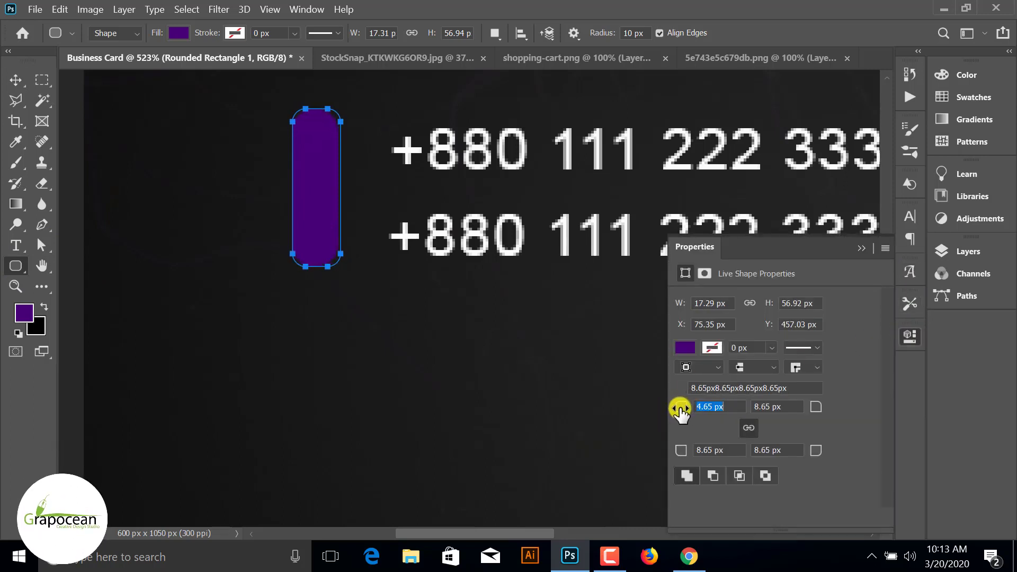
left_click(16, 79)
scroll(152, 284, "down", 2)
scroll(171, 284, "down", 2)
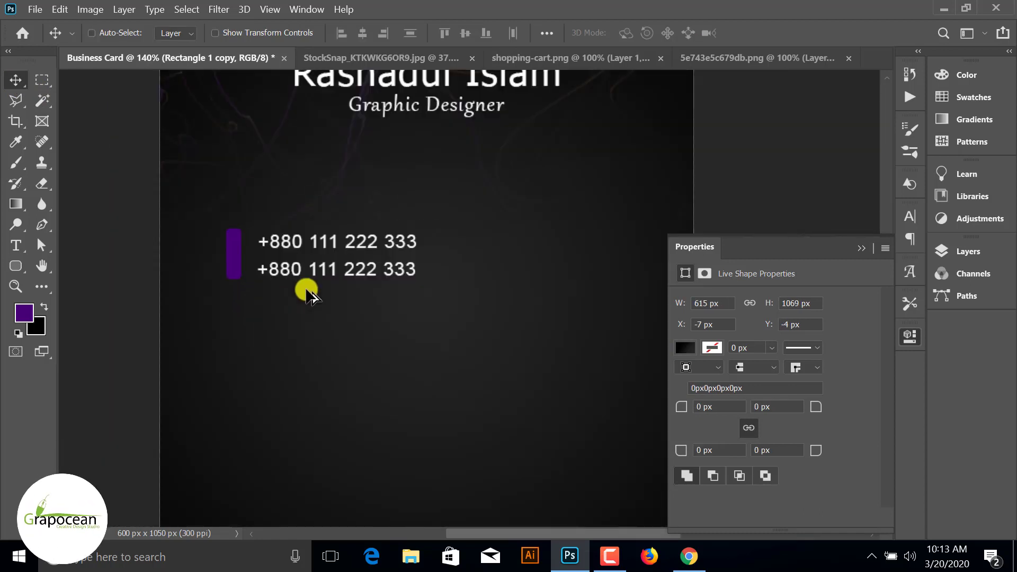
scroll(301, 286, "down", 2)
scroll(256, 297, "up", 3, "alt")
Copy the purple bar and a phone line further down the card
left_click(277, 265, "ctrl")
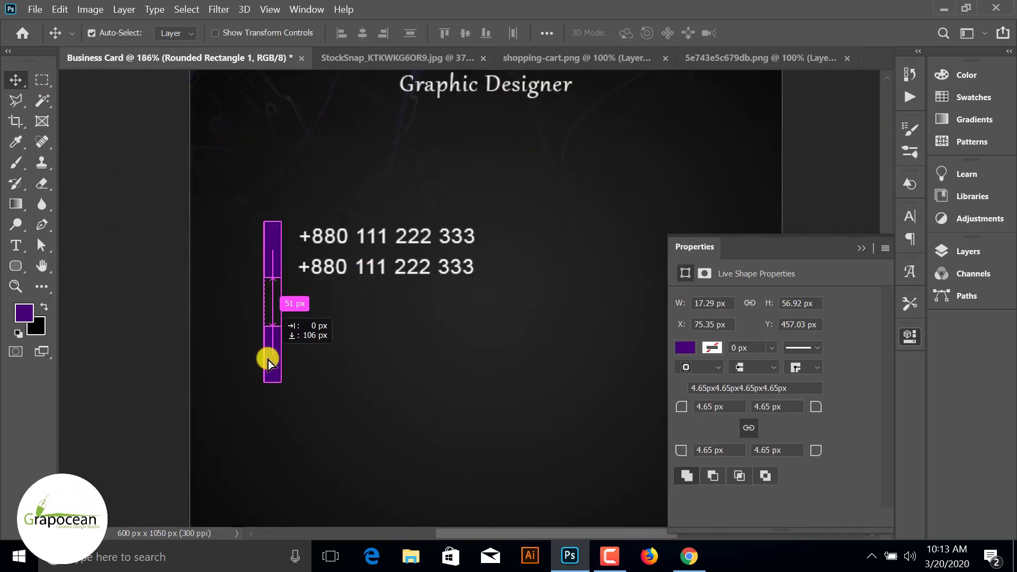
left_click_drag(268, 361, 267, 347)
scroll(366, 329, "up", 5)
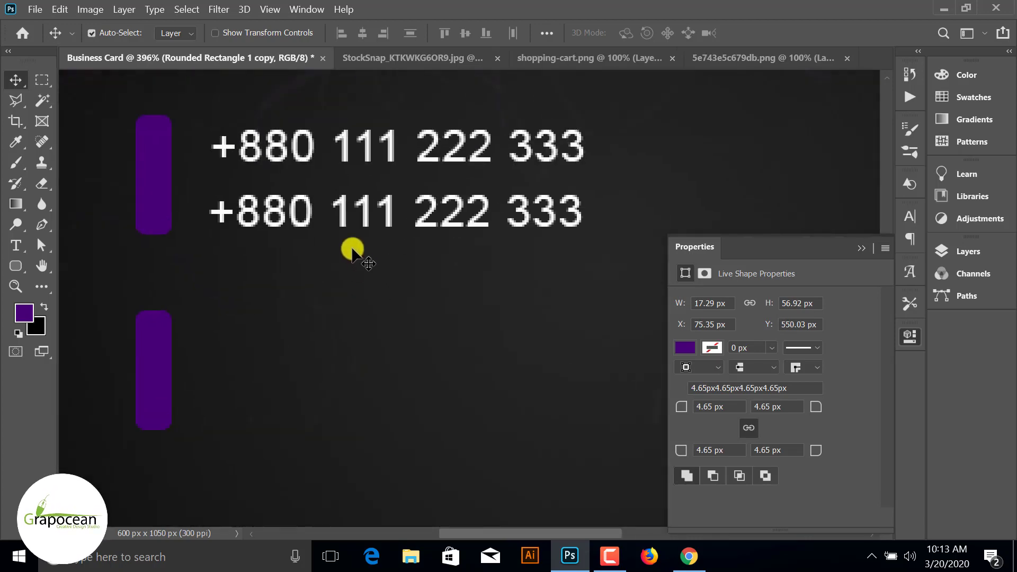
scroll(371, 307, "down", 3, "alt")
scroll(465, 335, "down", 2, "alt")
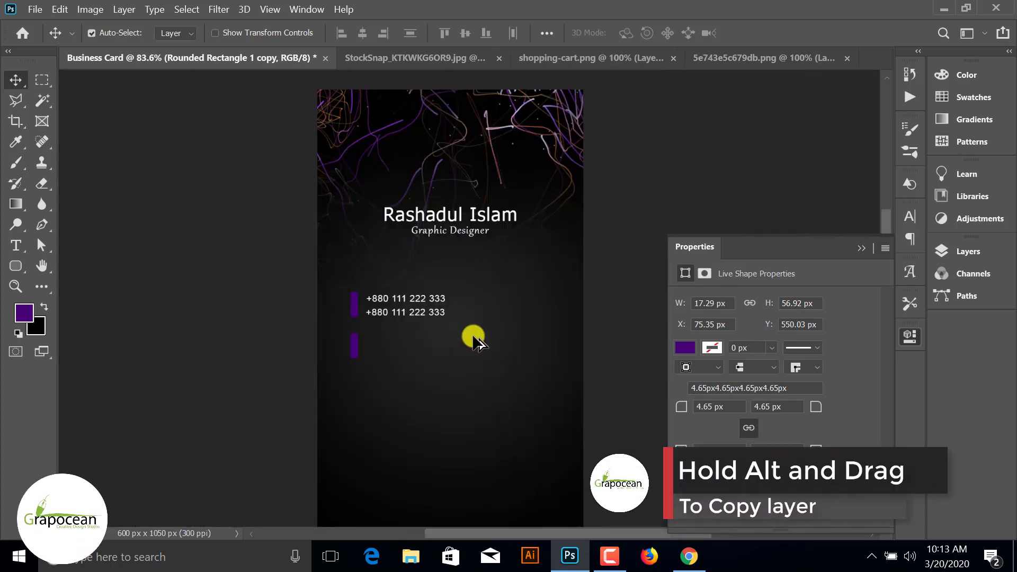
scroll(474, 339, "down", 1, "alt")
scroll(449, 300, "up", 2, "alt")
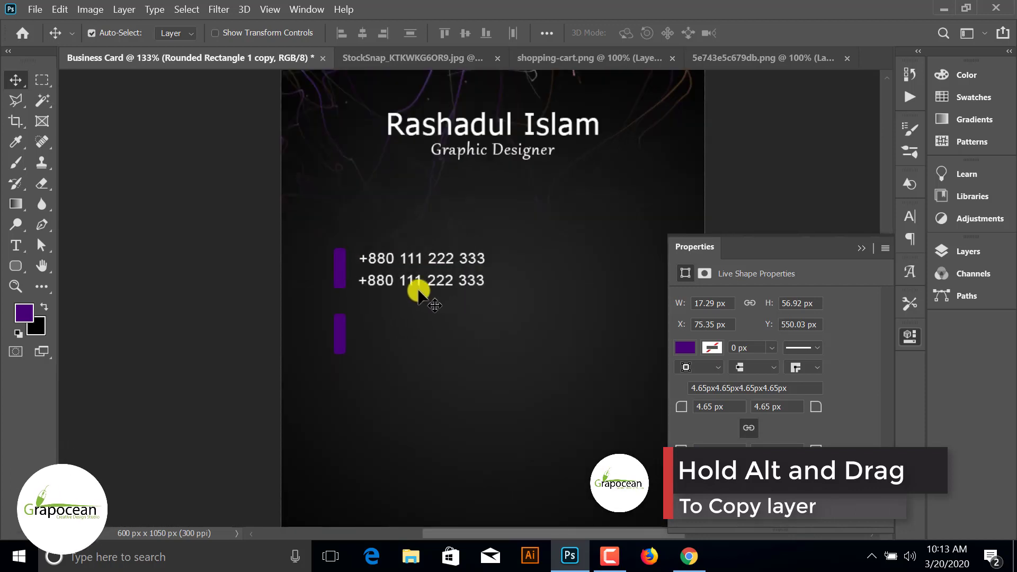
left_click_drag(416, 288, 417, 324, "alt")
left_click(450, 286)
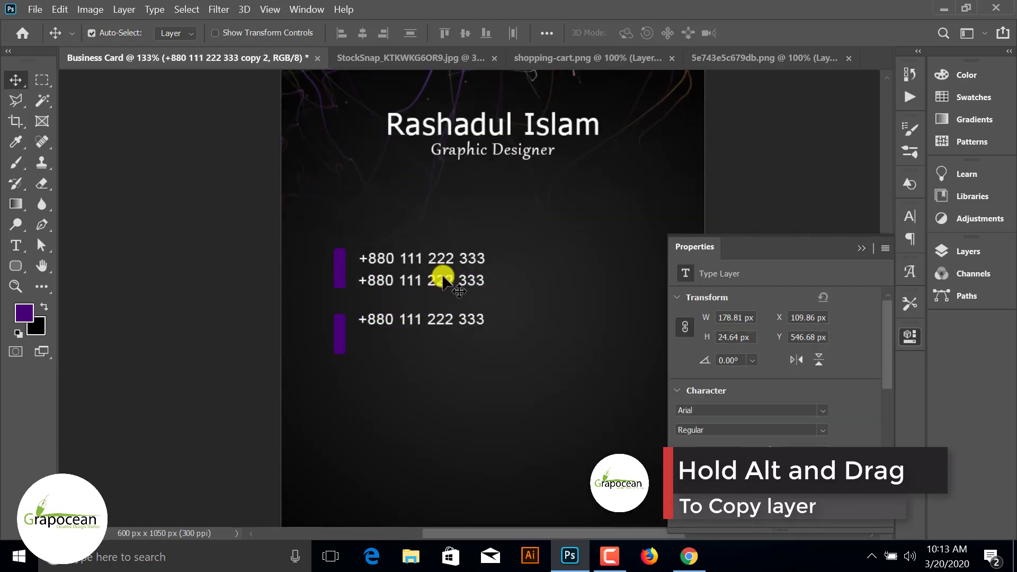
left_click_drag(446, 286, 450, 282)
left_click(432, 259)
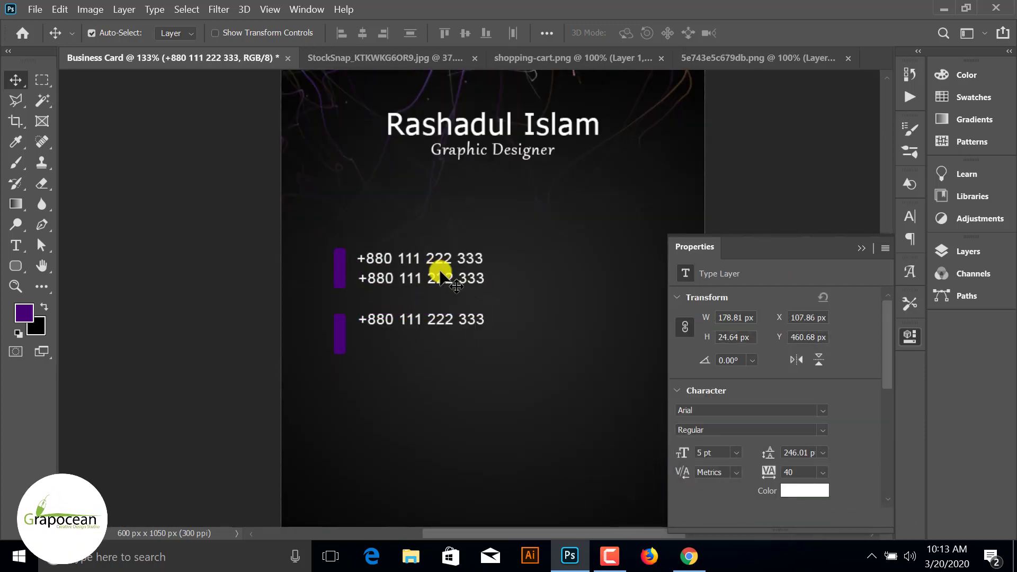
Replace the copied line's text with the first e-mail address
double_click(421, 319)
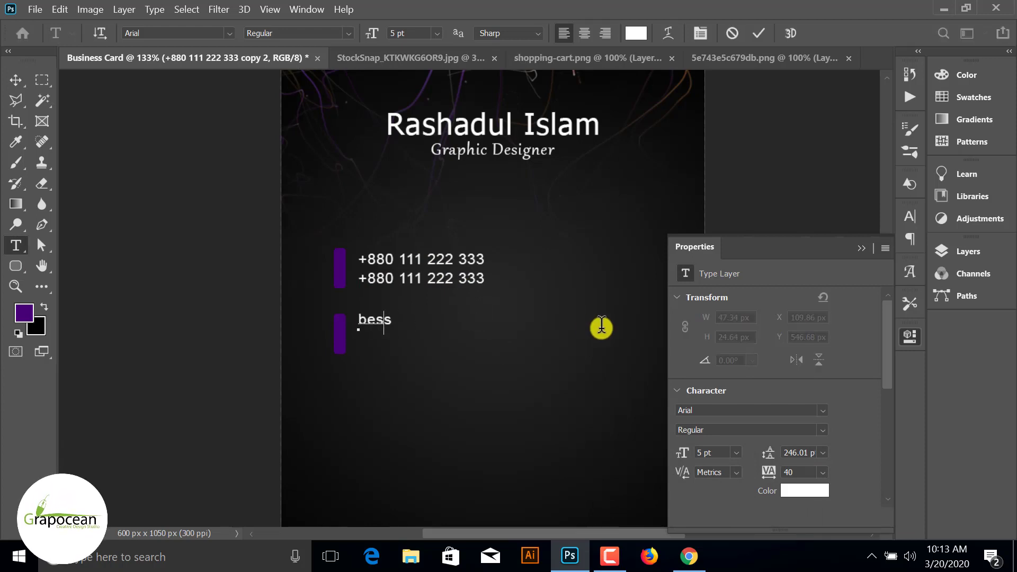
key("ctrl+Return")
key("v")
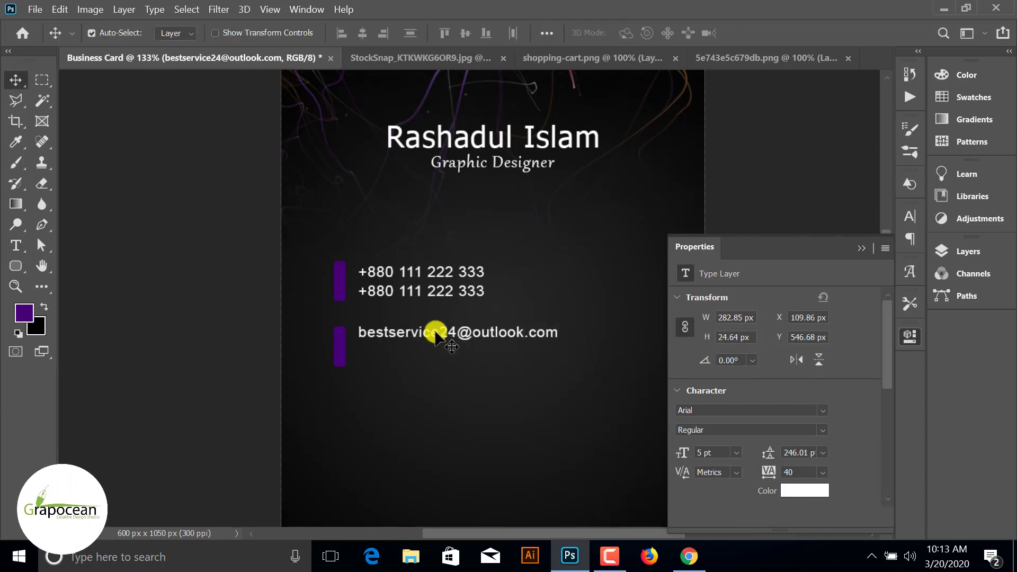
Duplicate the e-mail line below and change it to a second e-mail address
left_click_drag(432, 335, 431, 357)
double_click(403, 354)
type("you ")
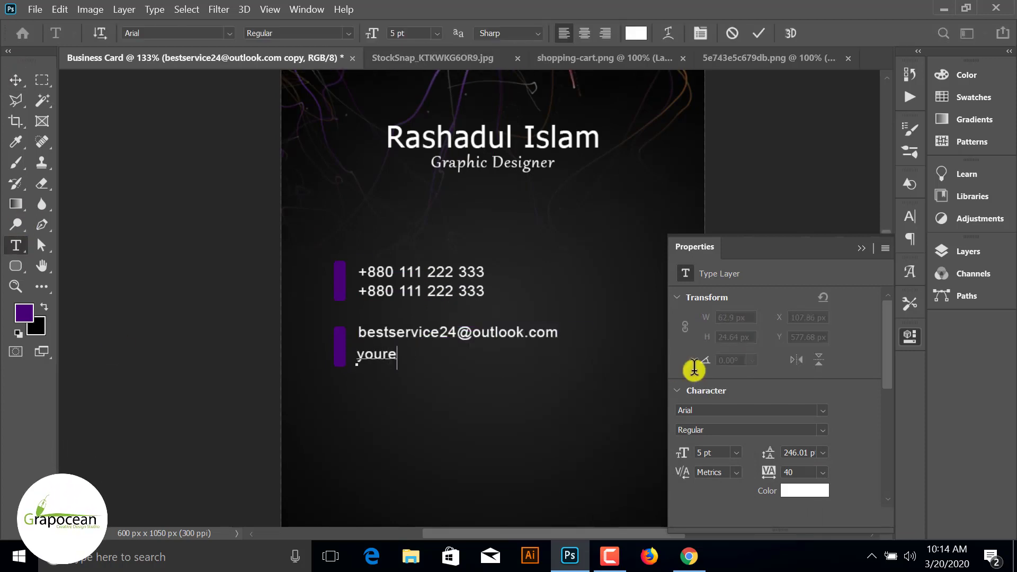
type("mail@gmail.com")
key("ctrl+Return")
key("v")
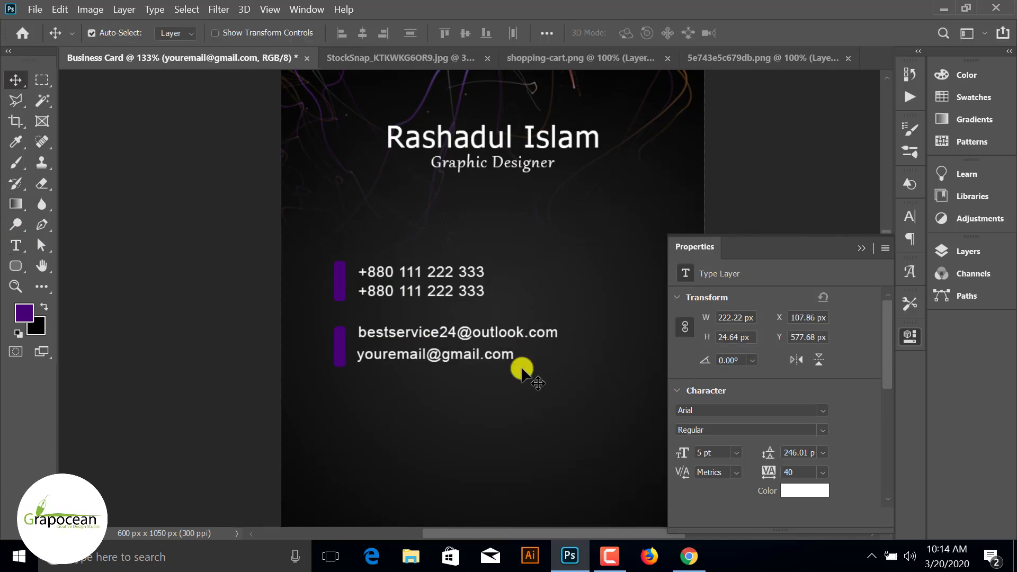
scroll(506, 358, "down", 2)
left_click(340, 286)
Recolour the e-mail bar pink (bb8096) sampled from the streaks
scroll(842, 299, "down", 3)
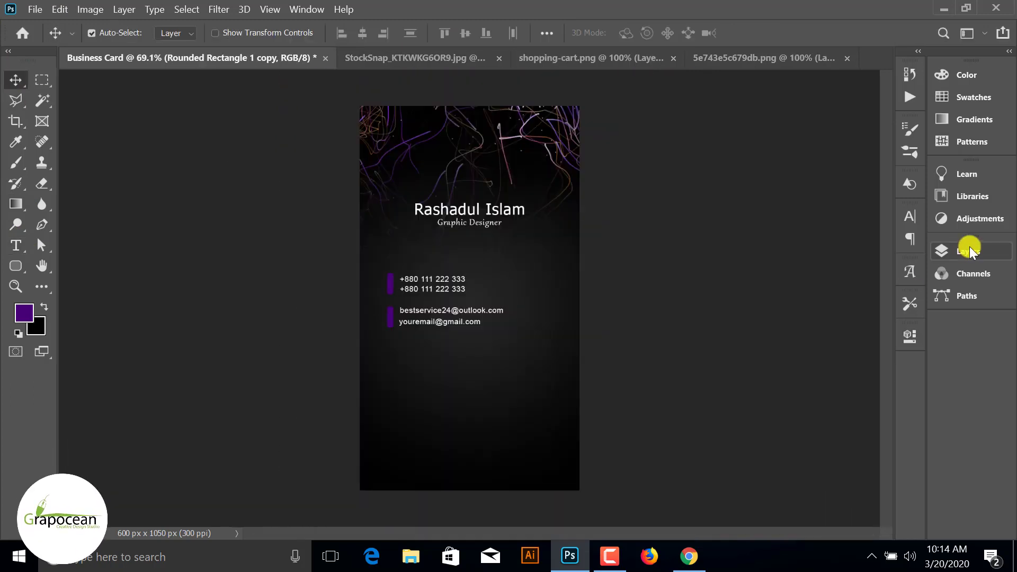
left_click(965, 251)
scroll(749, 379, "down", 3)
double_click(749, 379)
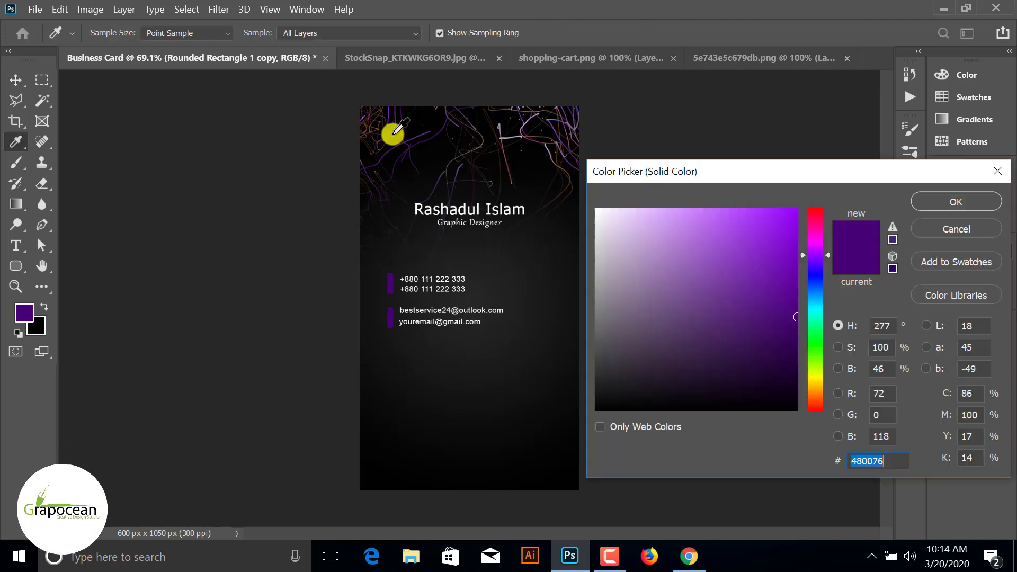
left_click(402, 131)
key("ctrl+plus")
key("ctrl+plus")
key("ctrl+plus")
left_click(597, 78)
left_click(452, 163)
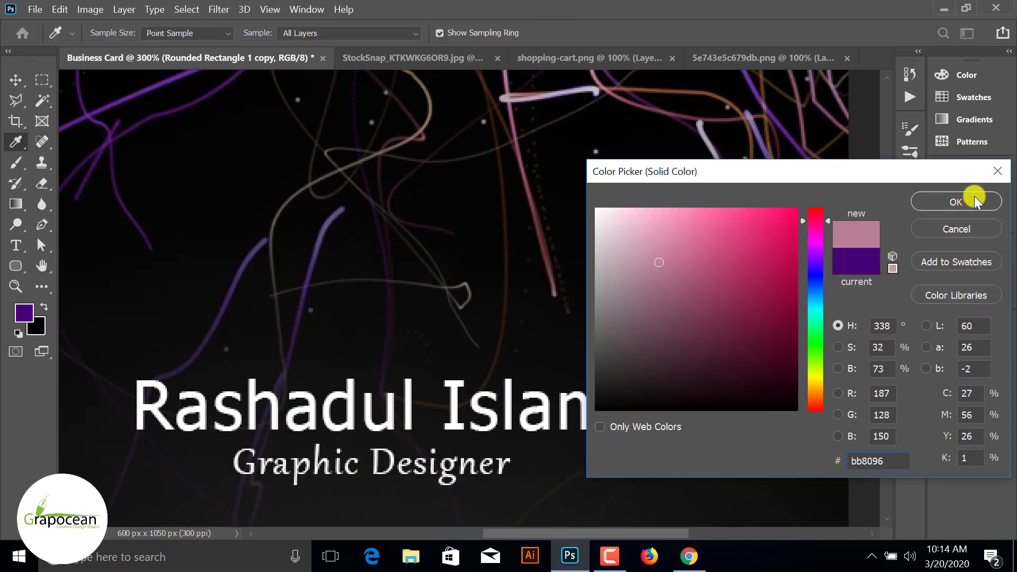
left_click(976, 202)
key("v")
scroll(473, 316, "down", 3)
scroll(473, 316, "up", 2)
Copy the pink bar lower down and recolour it brown (774e27)
left_click_drag(324, 324, 318, 366)
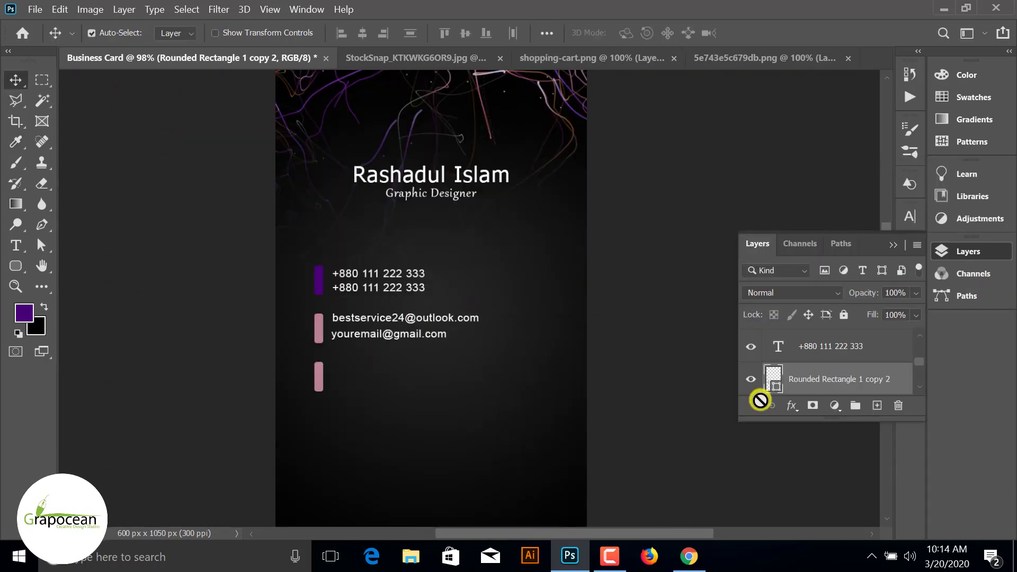
double_click(773, 381)
left_click(445, 85)
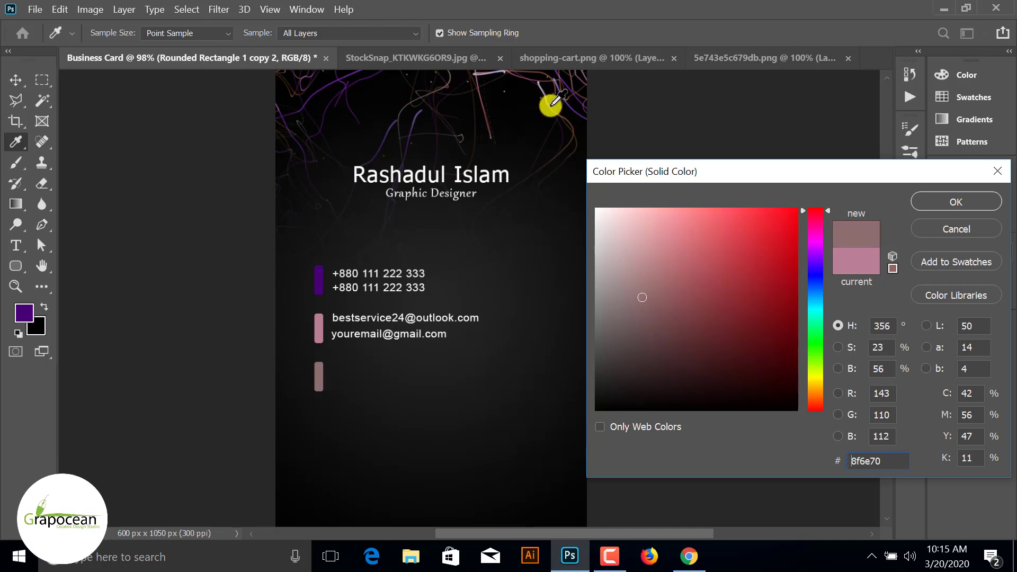
left_click_drag(551, 105, 561, 113)
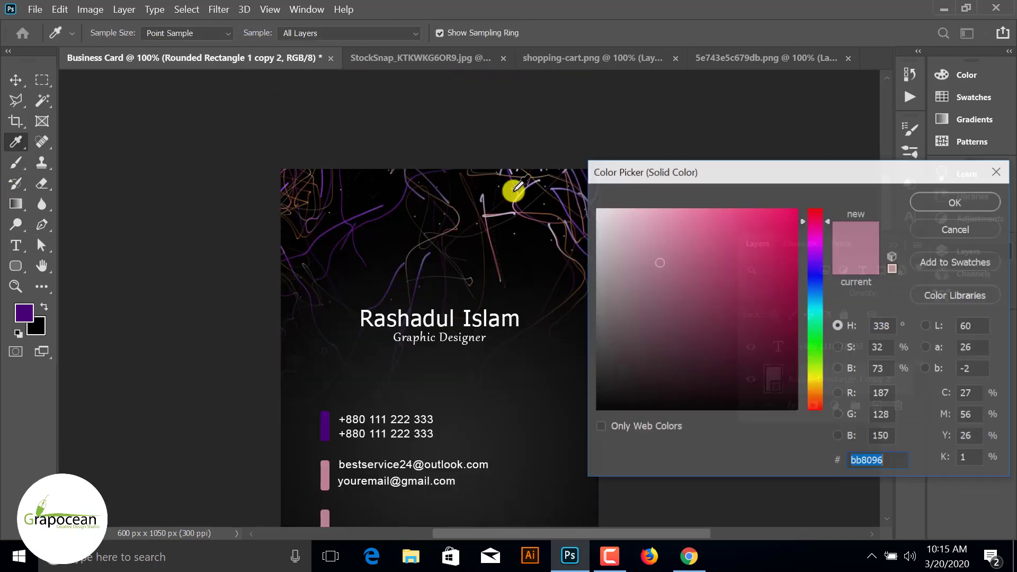
left_click(498, 212)
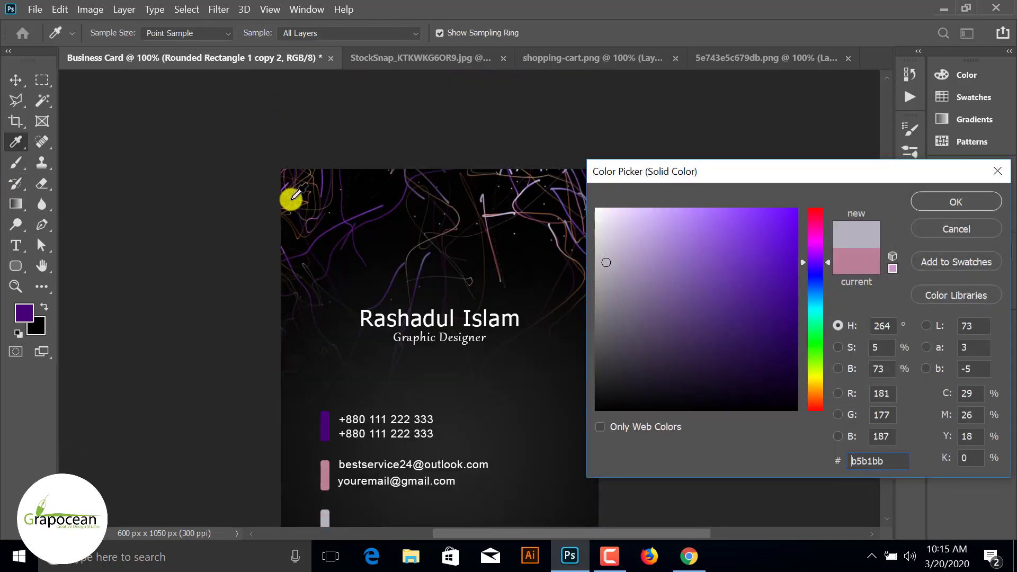
mouse_move(292, 199)
left_mouse_down()
mouse_move(536, 211)
mouse_move(454, 223)
mouse_move(433, 236)
mouse_move(309, 200)
left_mouse_up()
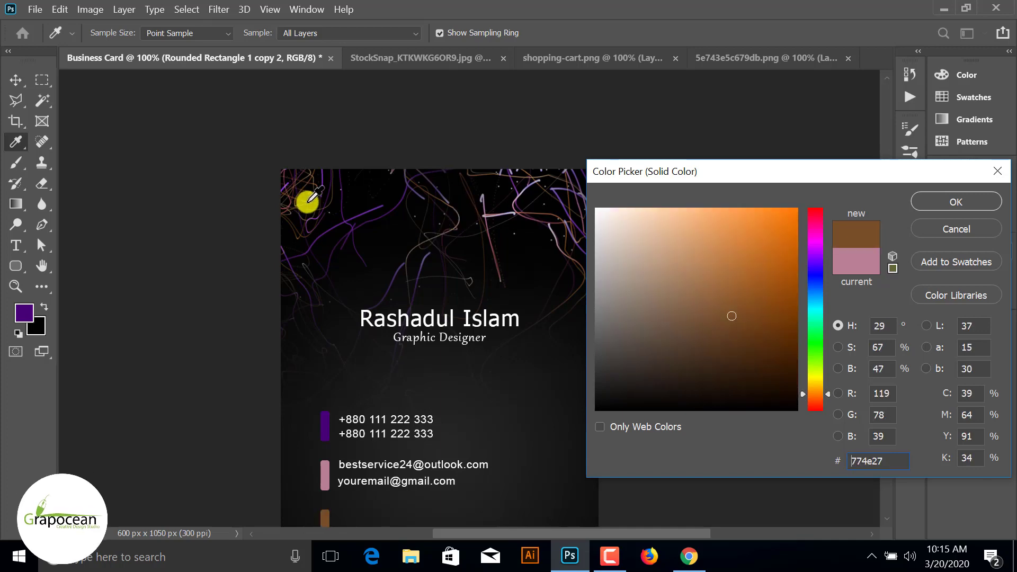
key("v")
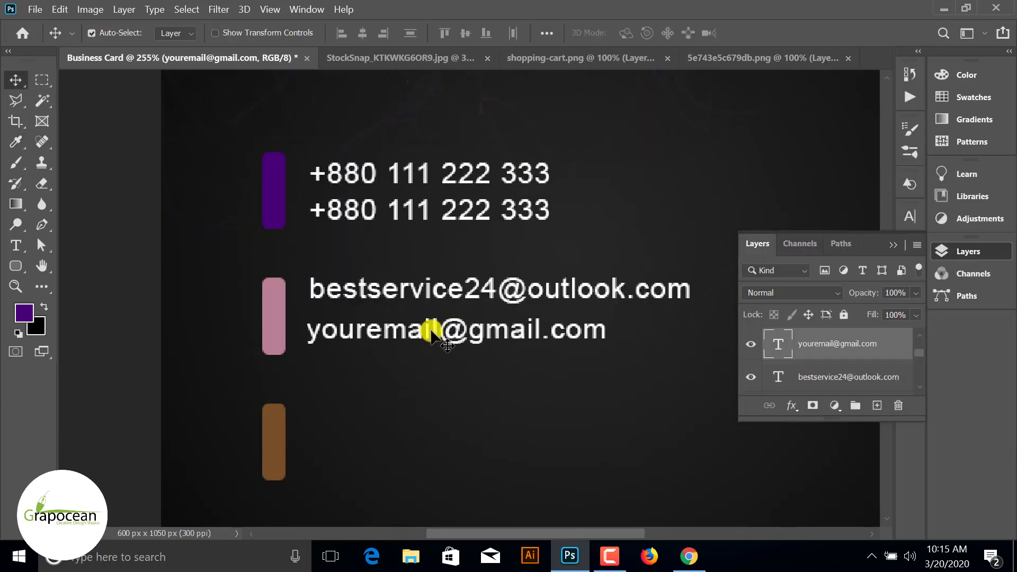
left_click(415, 293)
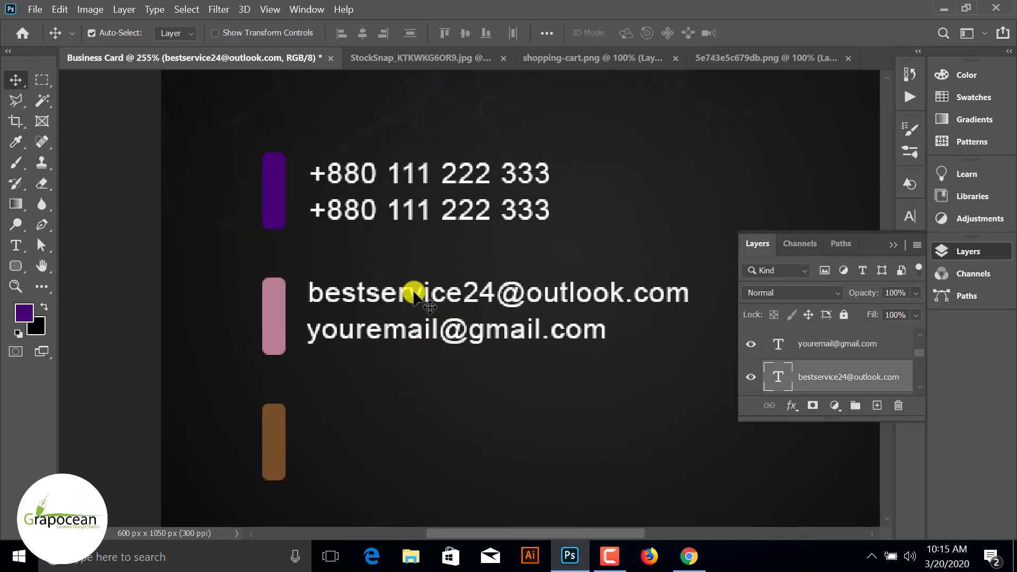
left_click(420, 332)
Copy an e-mail line down beside the brown bar and clear its text
left_click(386, 243)
key("ctrl+0")
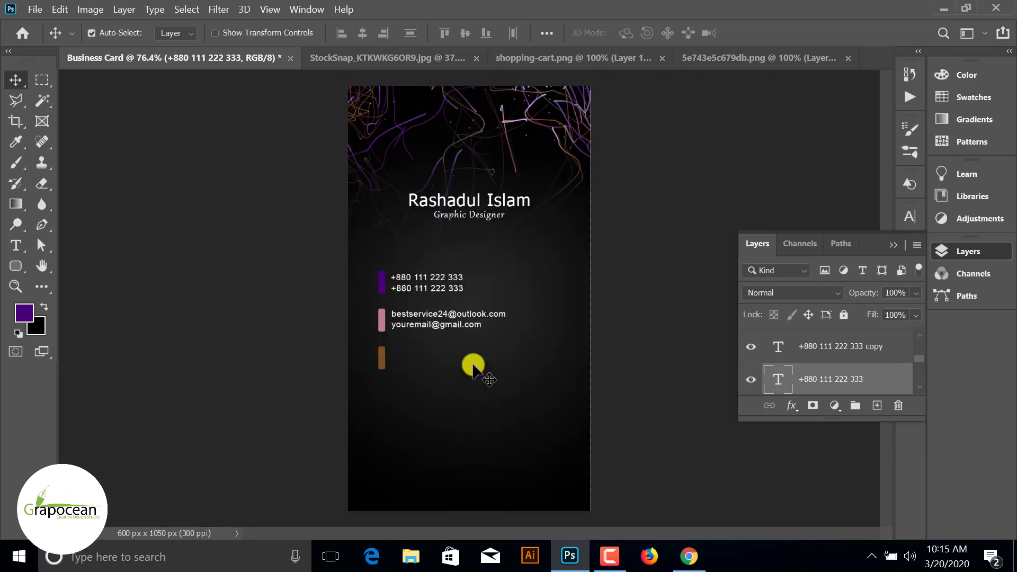
left_click_drag(431, 288, 431, 366)
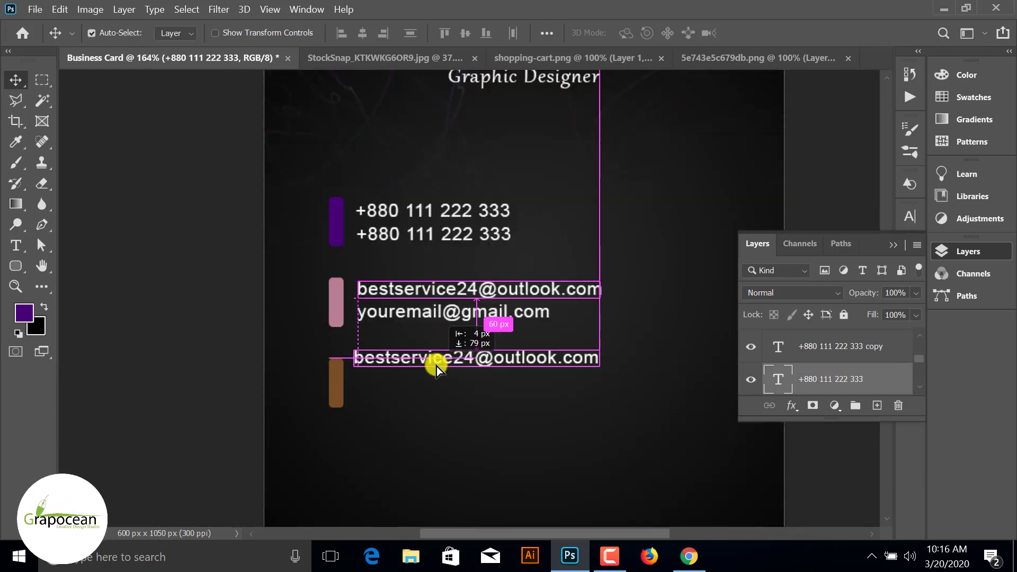
left_click(16, 246)
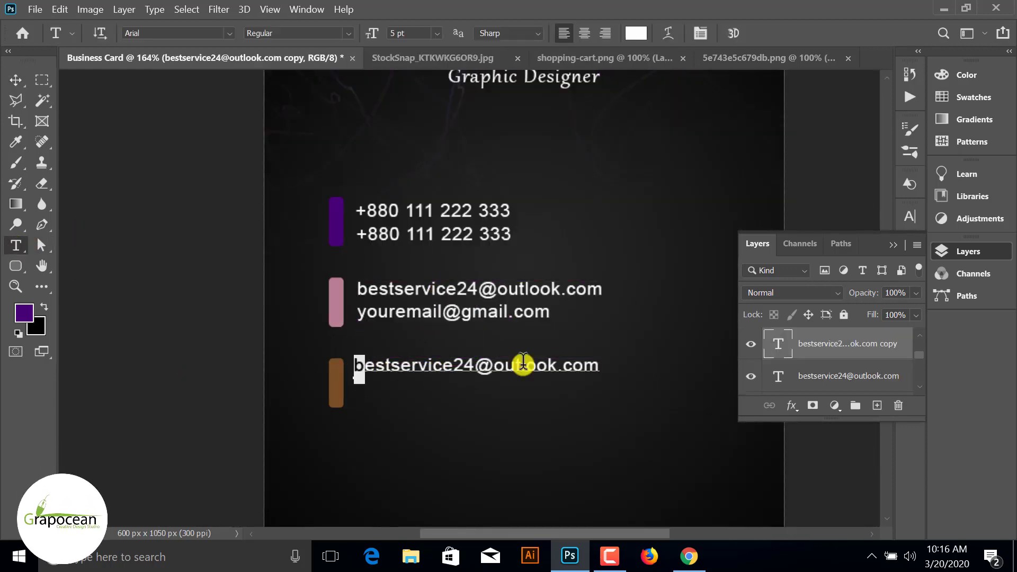
key("ctrl+a")
key("BackSpace")
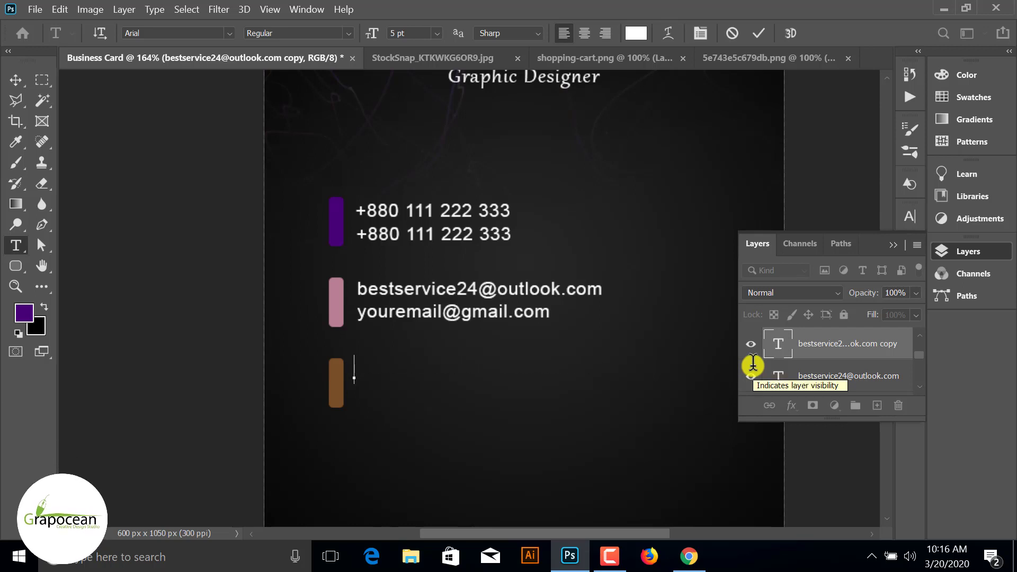
Type the postal address, breaking it onto a second line
type("-ho")
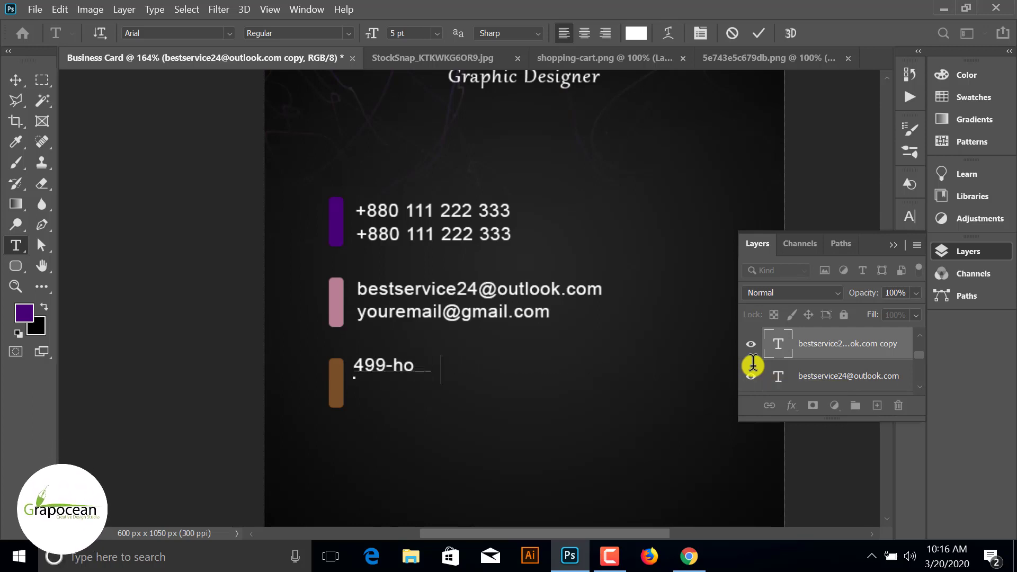
type(",")
scroll(651, 356, "down", 2)
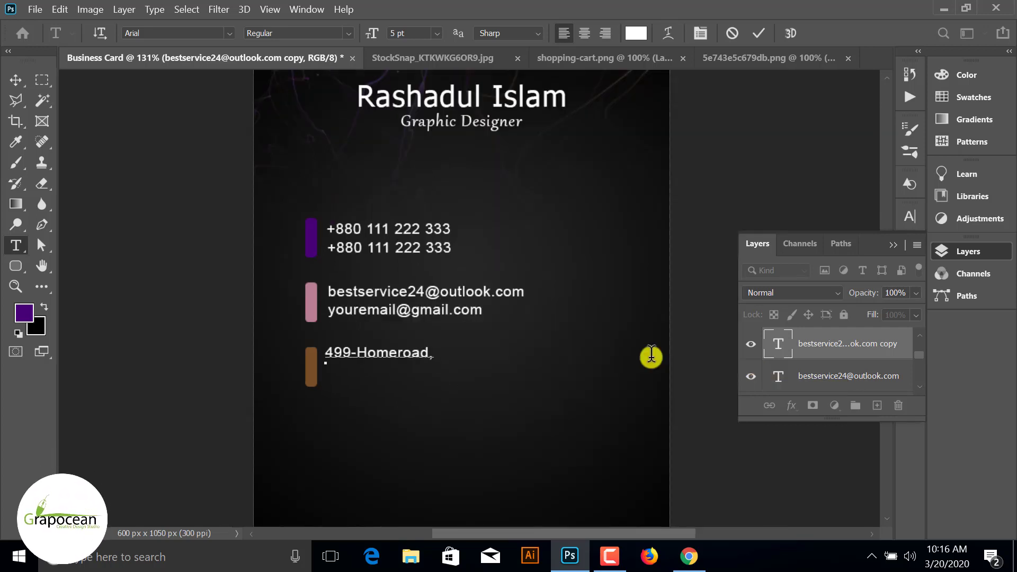
type("Abhaynagar Jessore,")
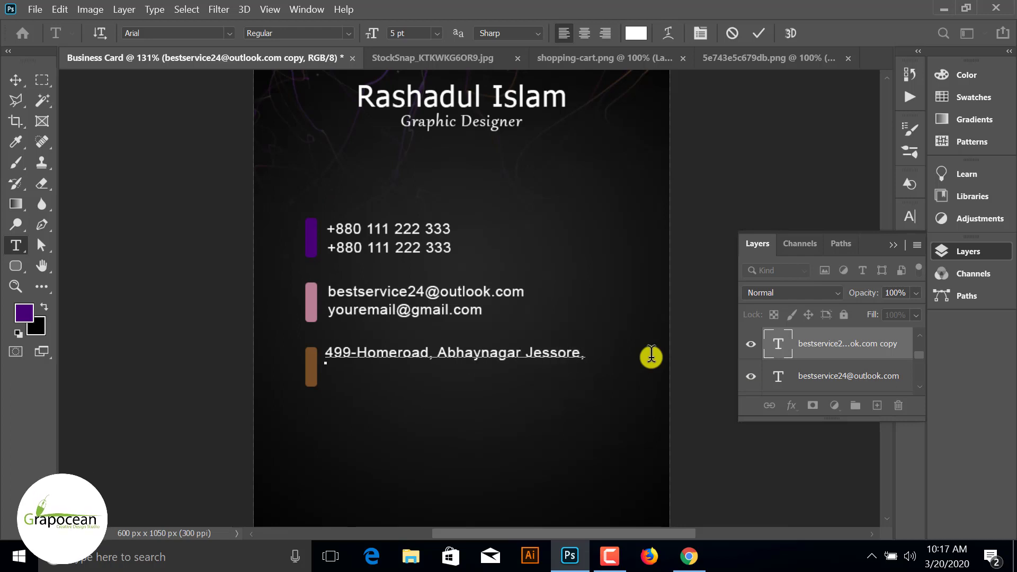
key("BackSpace")
key("ctrl+t")
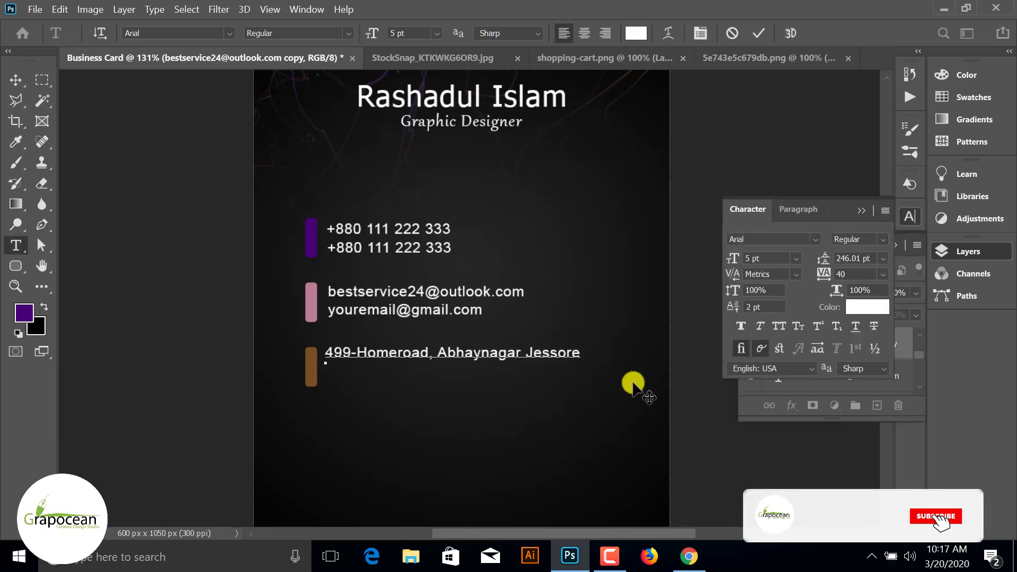
type("ha")
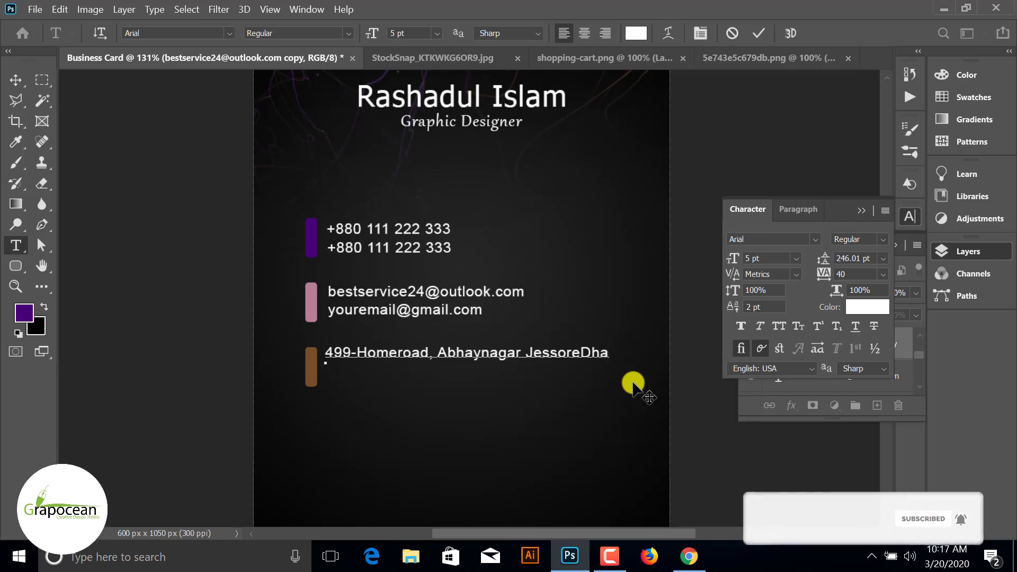
type("ka-Ba")
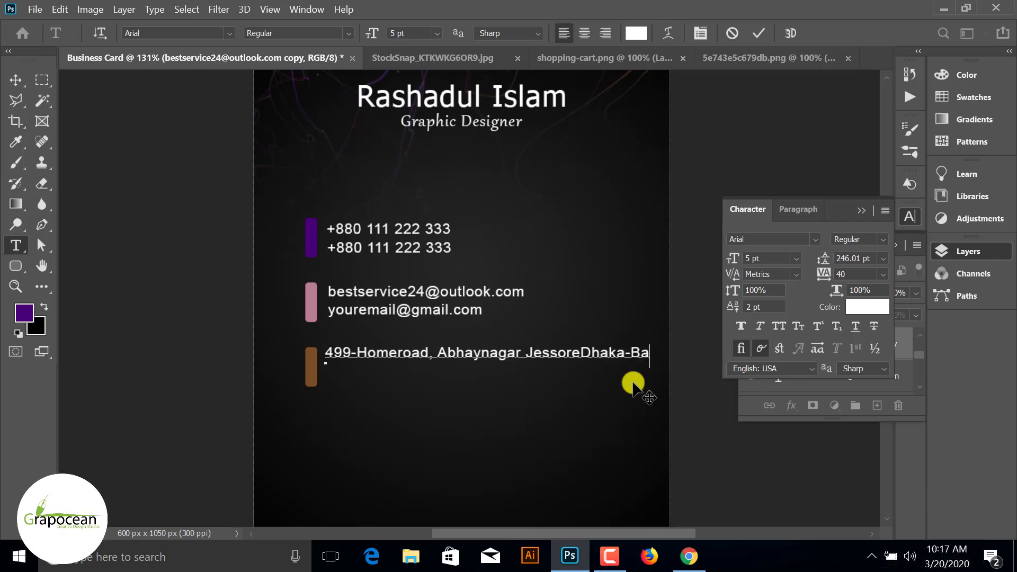
type("ngl")
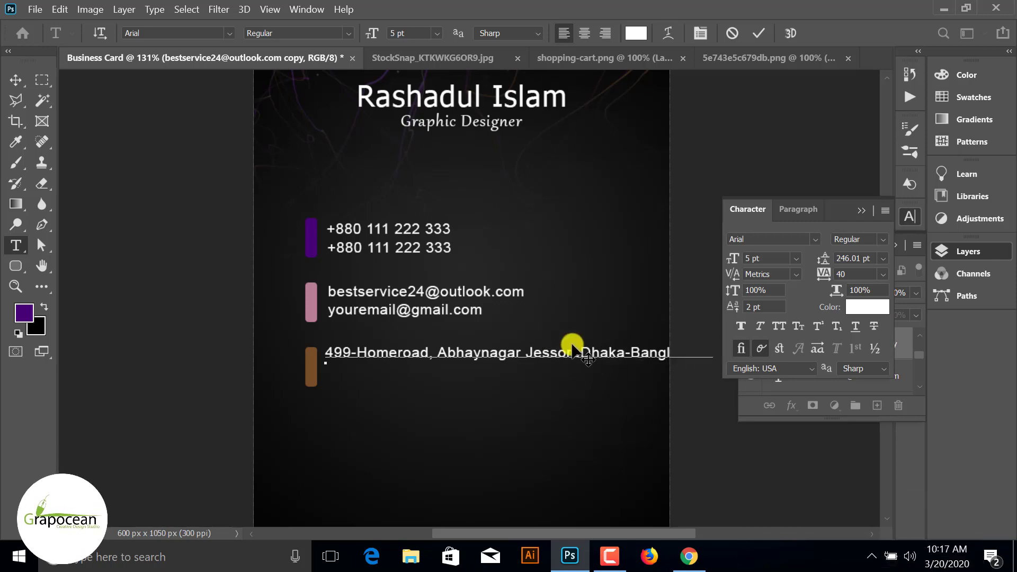
key("Return")
scroll(535, 424, "down", 2)
scroll(528, 421, "down", 3)
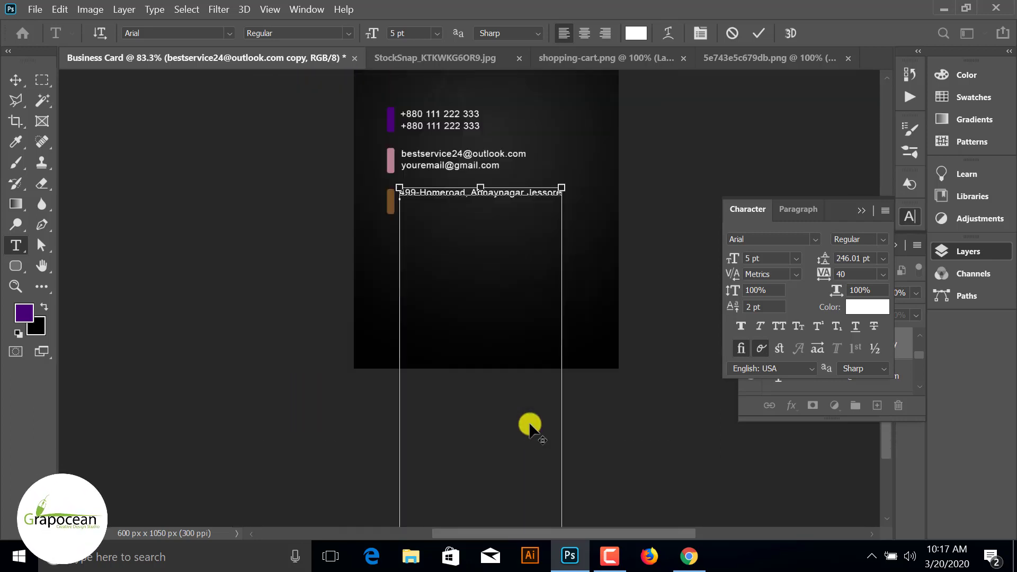
scroll(528, 423, "down", 4)
scroll(528, 424, "down", 2)
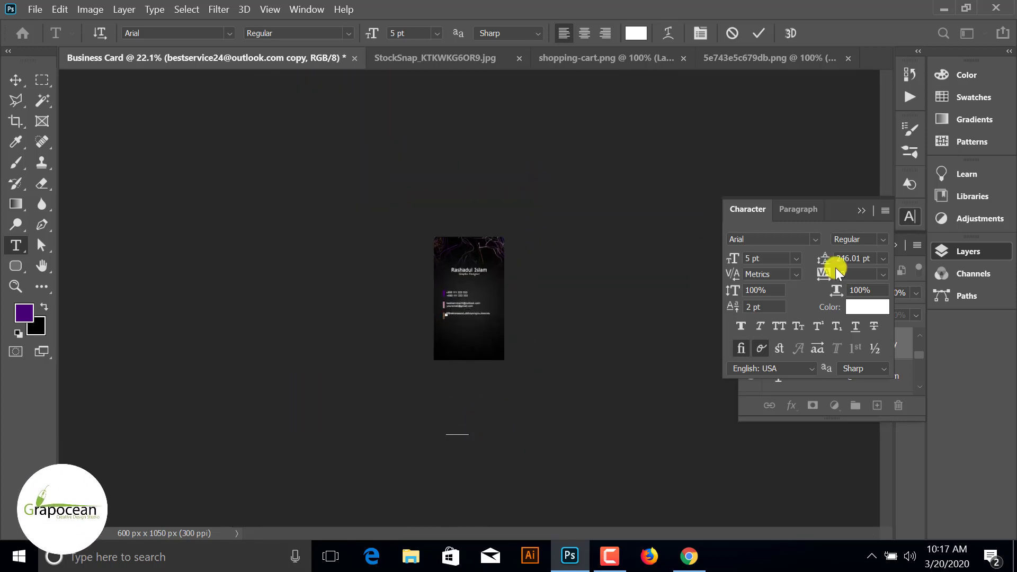
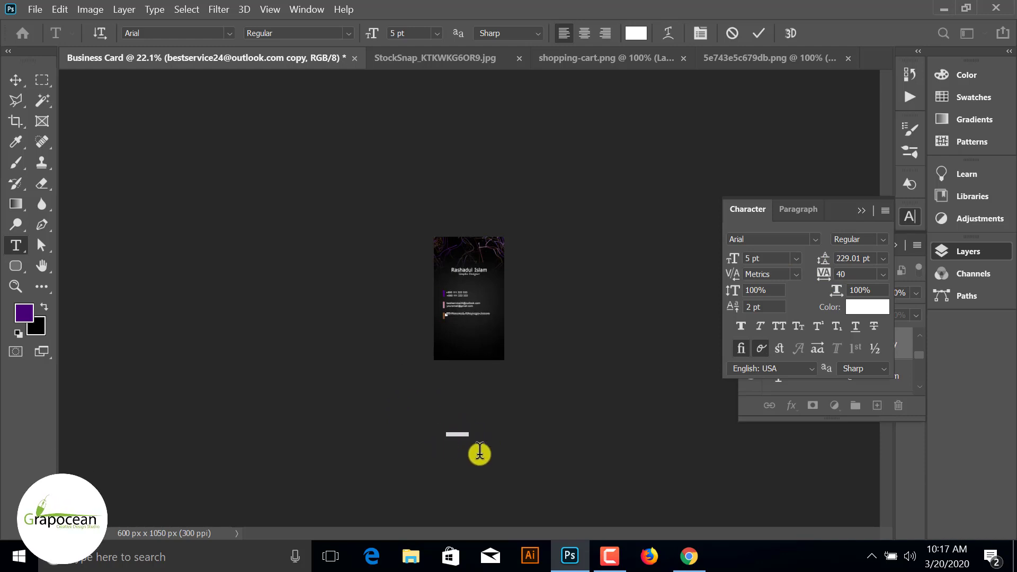
Reduce the address block's leading to 6.01 pt and commit the text
left_click_drag(821, 258, 633, 277)
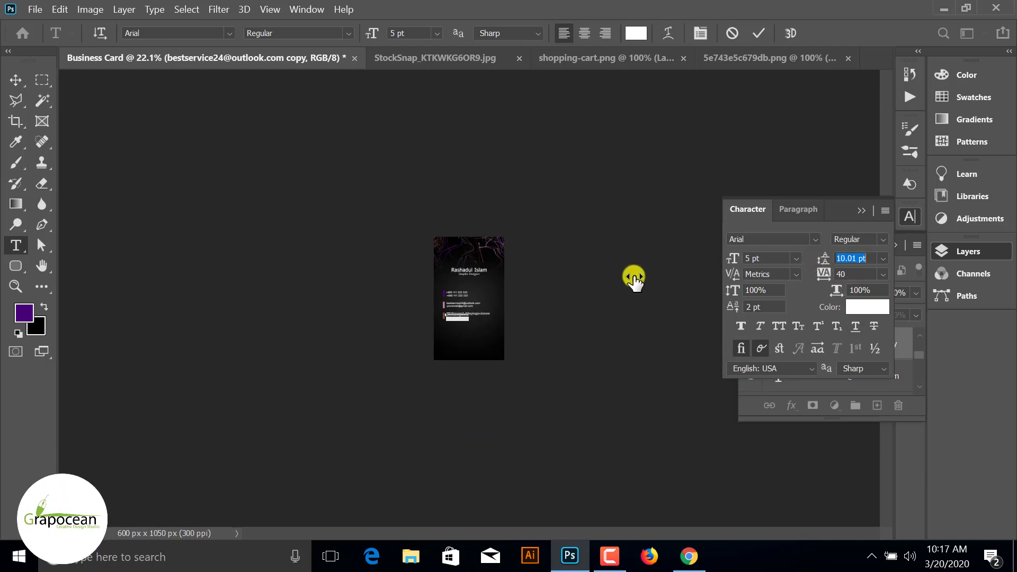
scroll(453, 344, "up", 3)
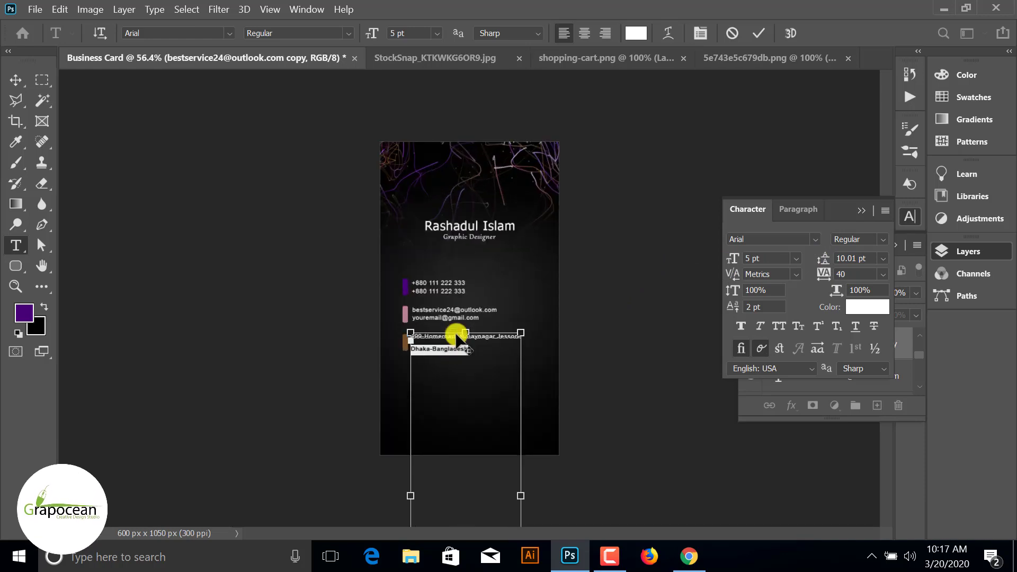
scroll(493, 371, "down", 2)
scroll(474, 464, "down", 1)
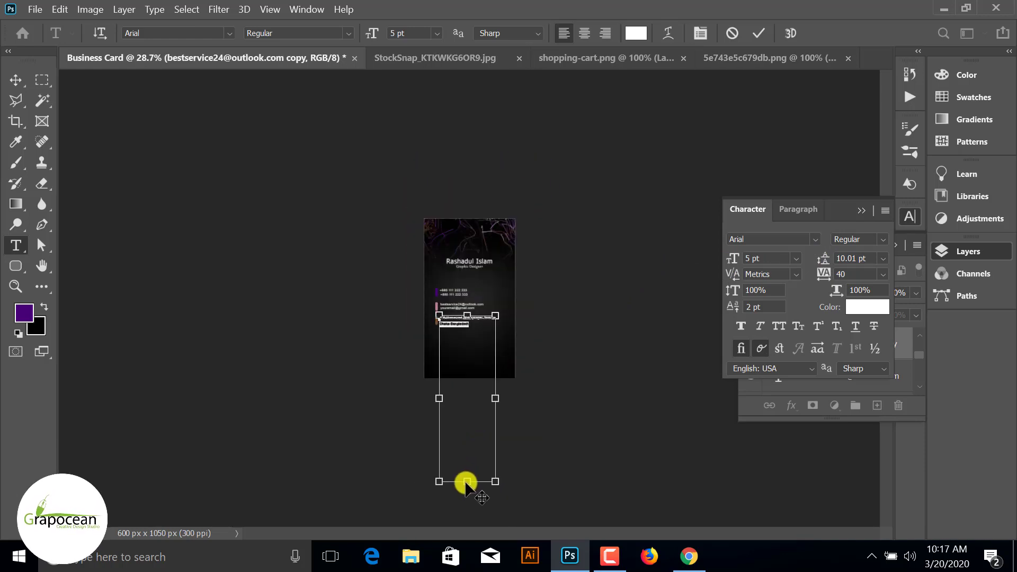
key("Escape")
scroll(466, 342, "up", 1)
scroll(454, 421, "up", 3)
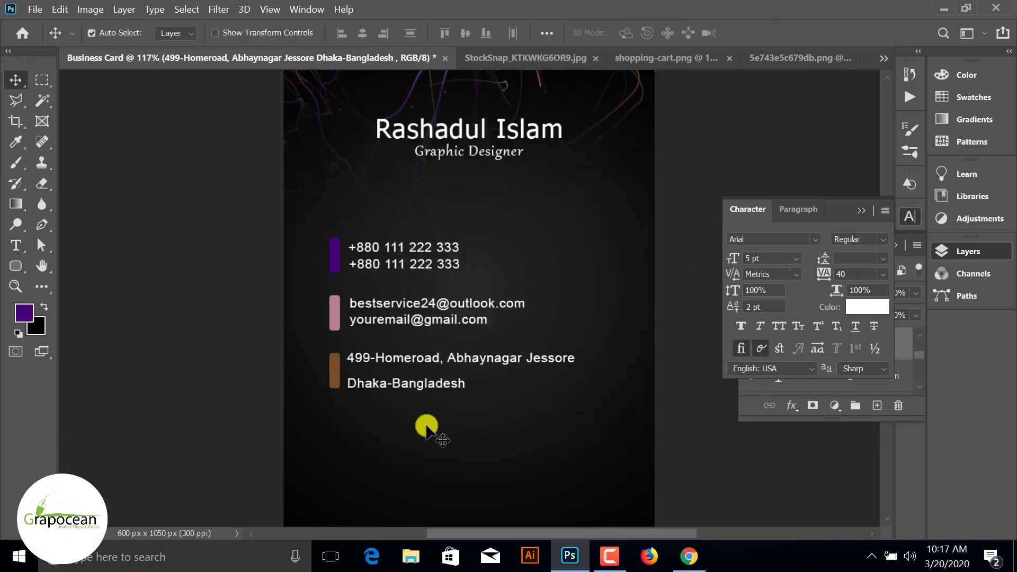
scroll(476, 408, "up", 1)
Pull Dhaka-Bangladesh snug under the Homeroad line and nudge the address block slightly down
left_click_drag(478, 370, 309, 367)
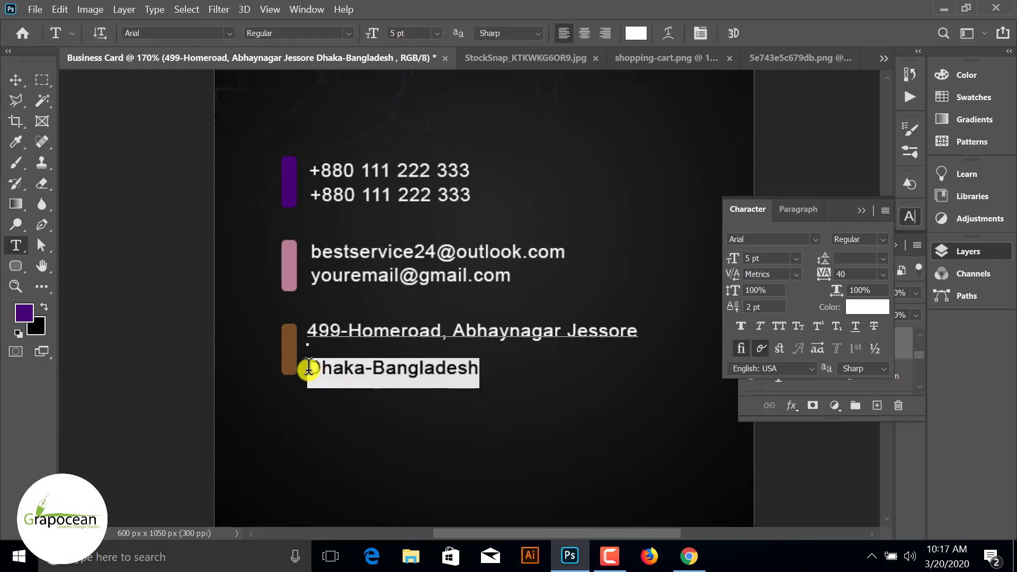
left_click_drag(827, 263, 825, 264)
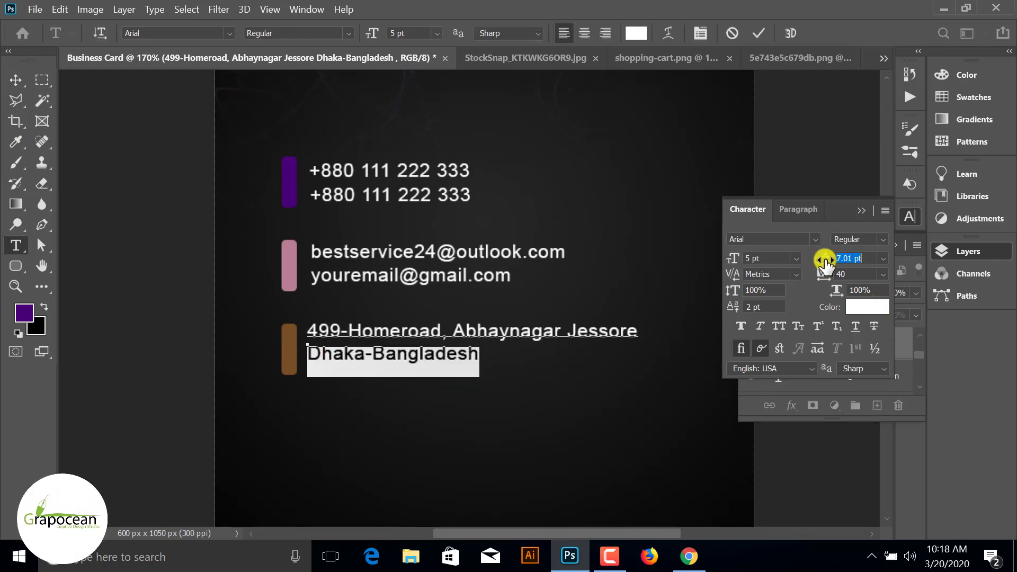
left_click(2, 78)
left_click_drag(523, 328, 422, 341)
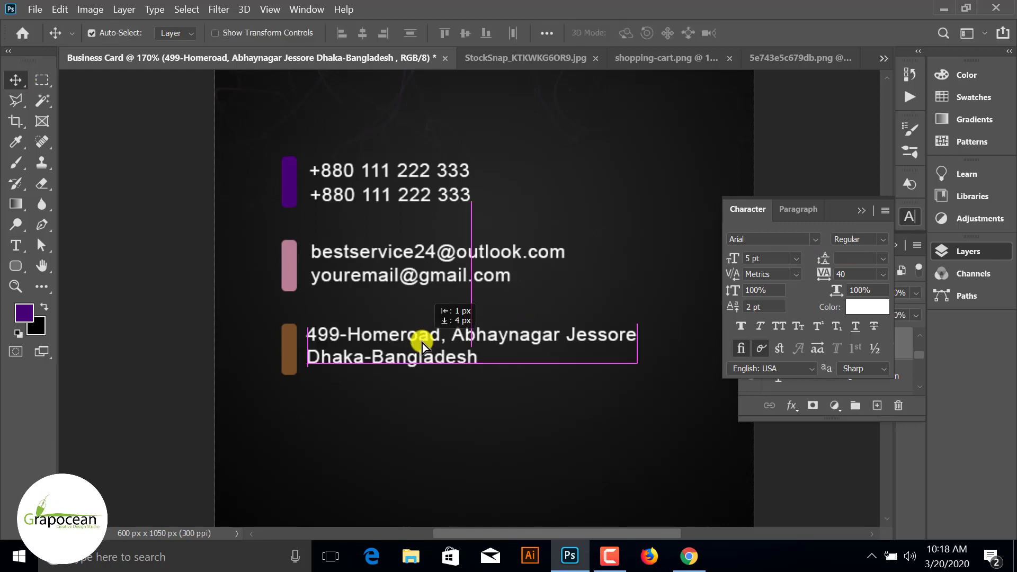
scroll(556, 351, "down", 5)
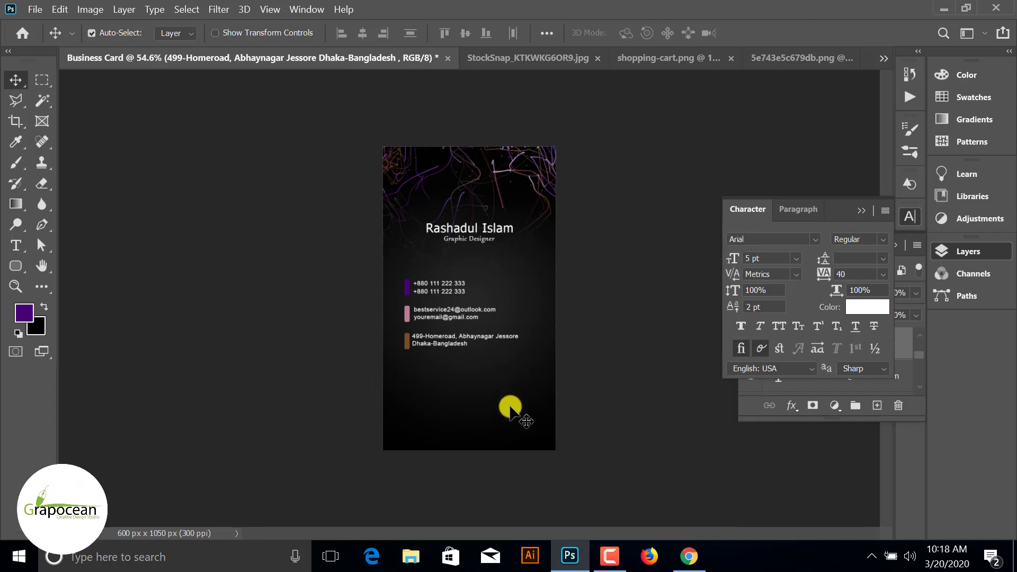
Open the qr code.png image file and dismiss the background layer warning
left_click(35, 9)
left_click(42, 39)
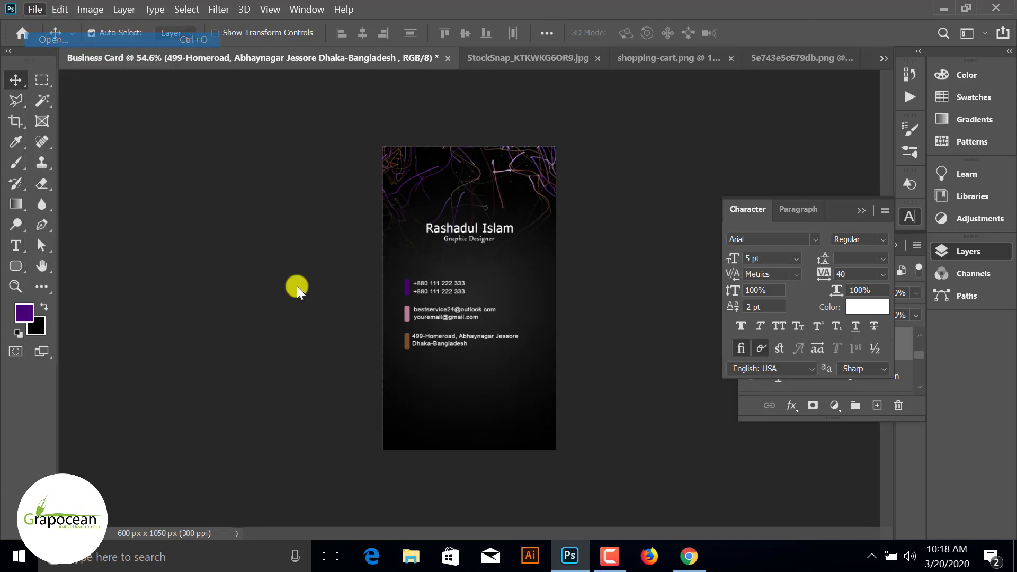
left_click_drag(490, 120, 508, 276)
left_click(180, 235)
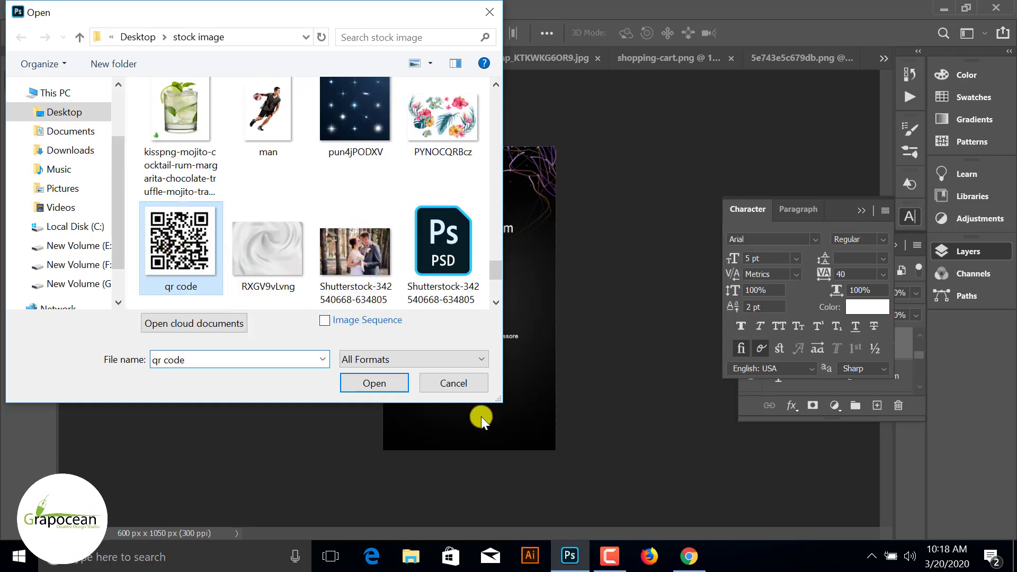
key("Return")
left_click_drag(479, 335, 104, 91)
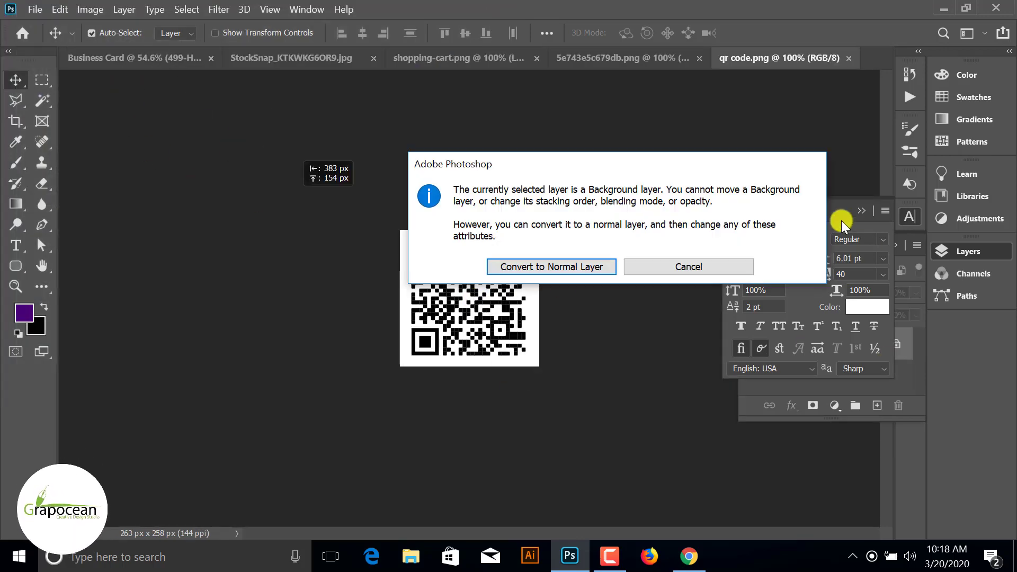
key("Escape")
left_click(862, 336)
Copy the QR code onto the card, scale it to about 158 px, and centre it below the address
mouse_move(687, 349)
left_mouse_down()
mouse_move(177, 122)
mouse_move(148, 62)
mouse_move(452, 321)
mouse_move(478, 382)
left_mouse_up()
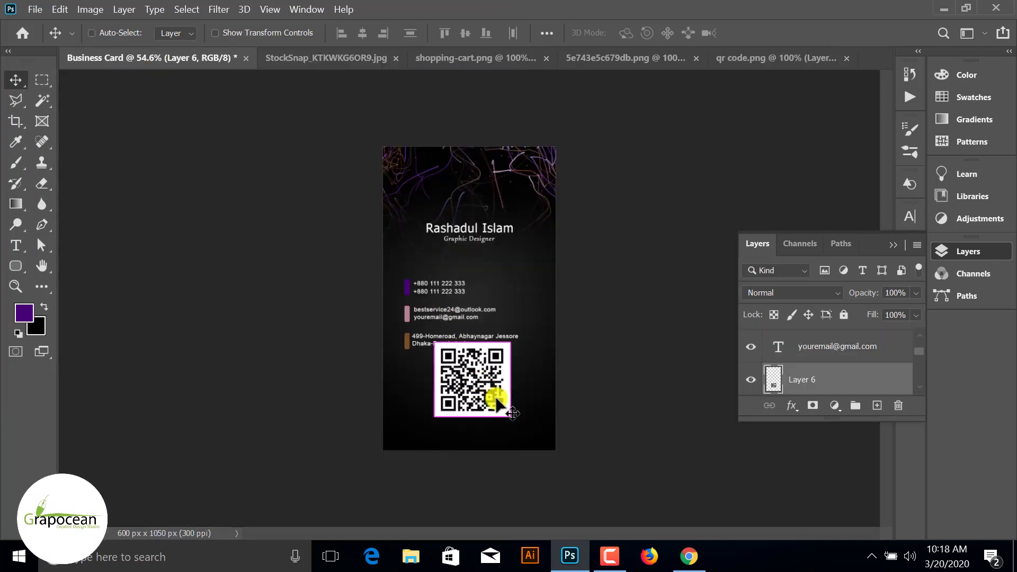
key("ctrl+t")
mouse_move(511, 416)
left_mouse_down()
mouse_move(497, 398)
mouse_move(469, 392)
left_mouse_up()
left_click(787, 32)
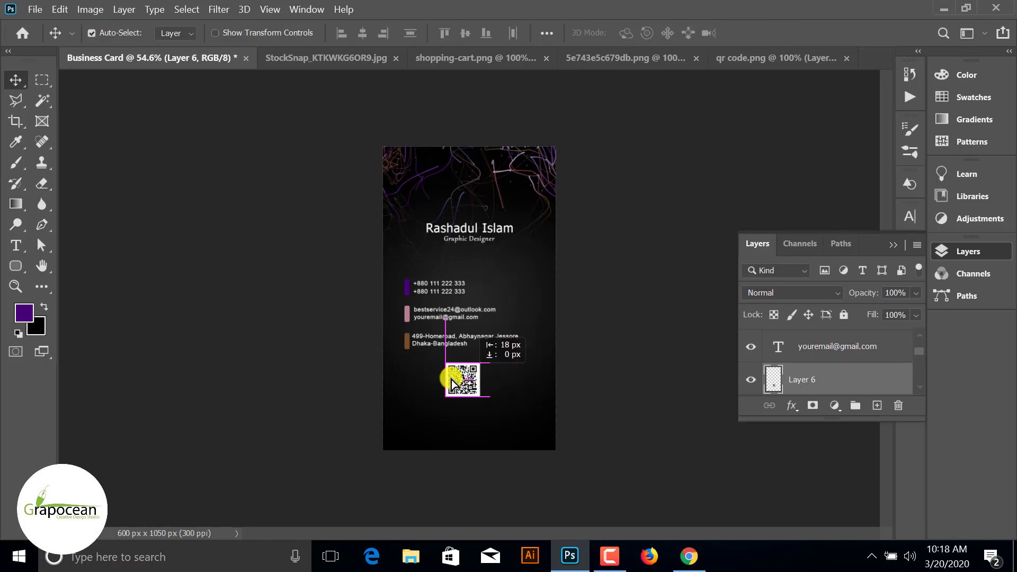
left_click(882, 389)
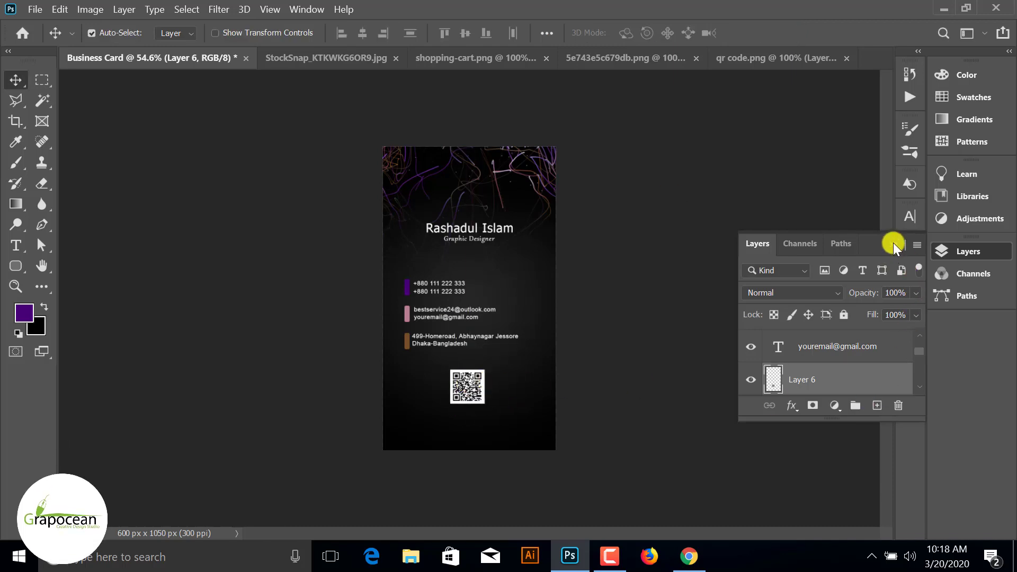
scroll(901, 384, "down", 5)
Move the purple swirl texture to the card's bottom-right and rotate it 90 degrees
left_click(826, 377)
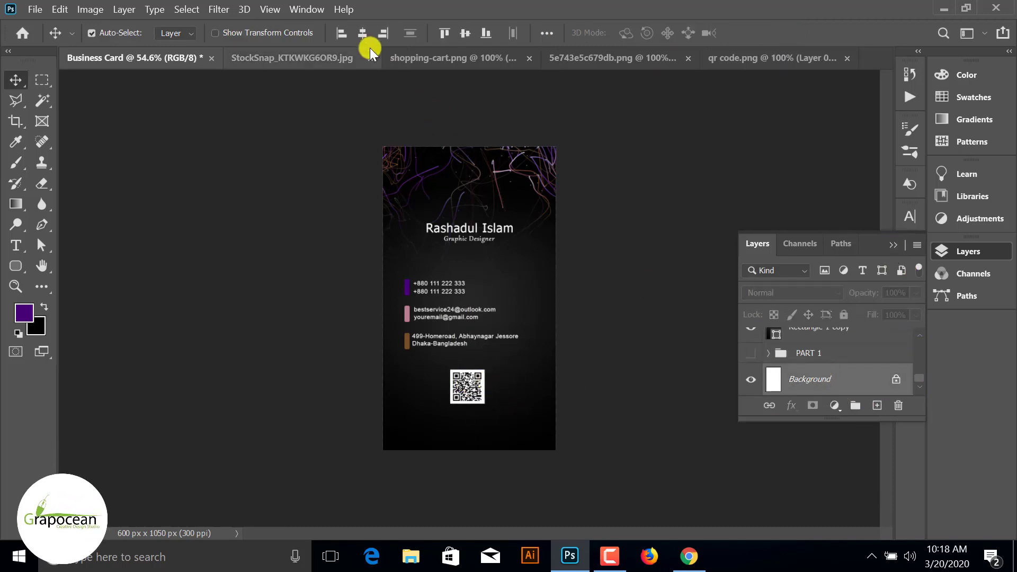
key("ctrl+0")
left_click(566, 129)
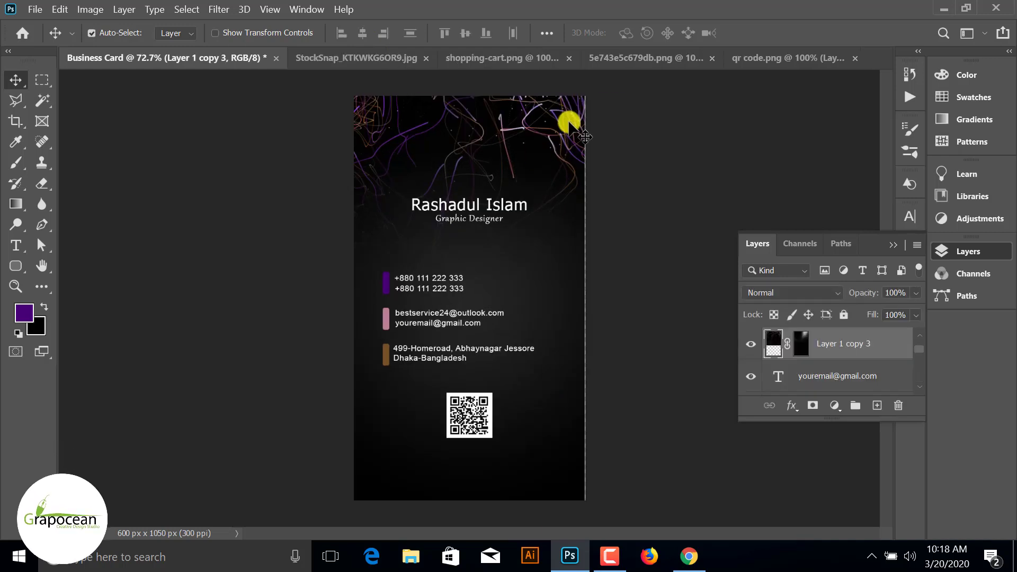
left_click_drag(559, 120, 609, 464)
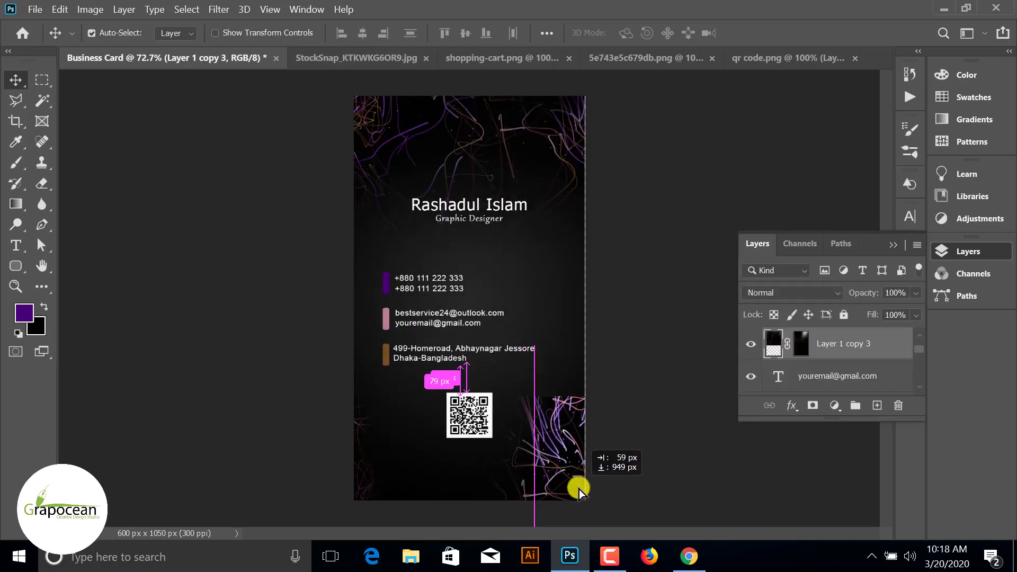
key("ctrl+t")
key("ctrl+minus")
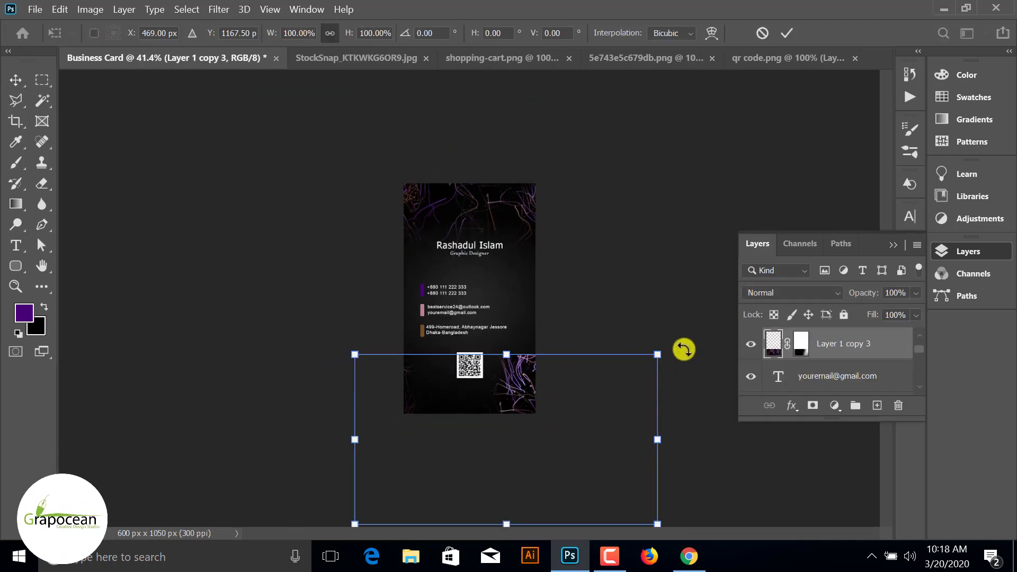
left_click_drag(416, 471, 528, 480)
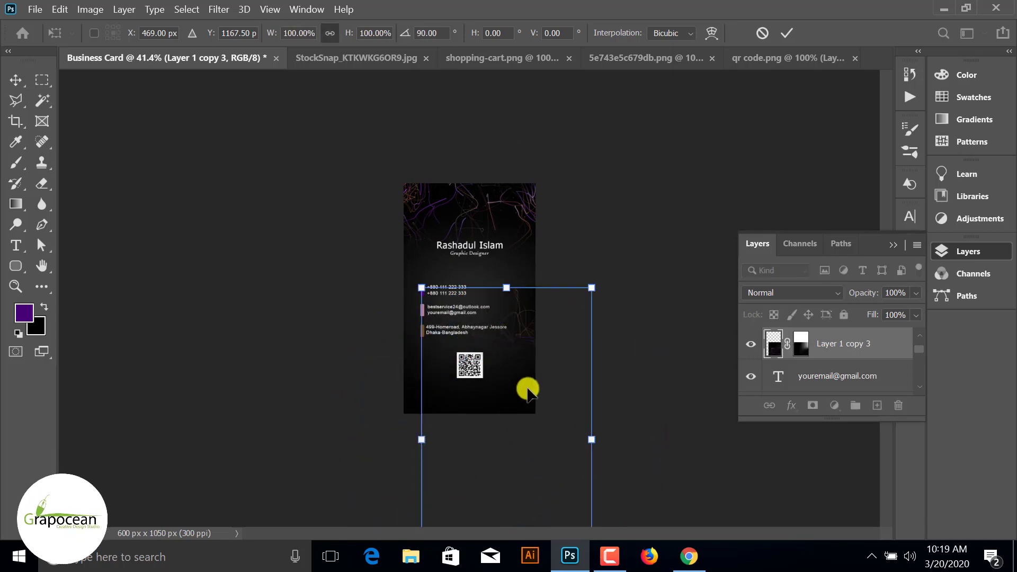
Position the rotated swirl texture along the card's bottom edge and confirm the transform
left_click_drag(528, 390, 515, 430)
scroll(556, 402, "up", 5)
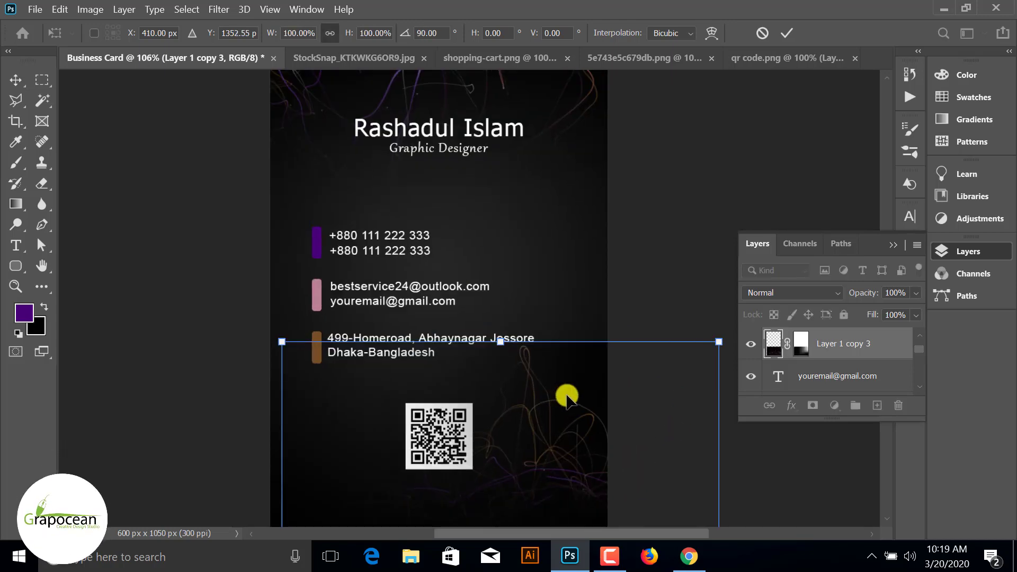
scroll(566, 397, "down", 2)
scroll(529, 397, "down", 2)
left_click_drag(488, 514, 476, 513)
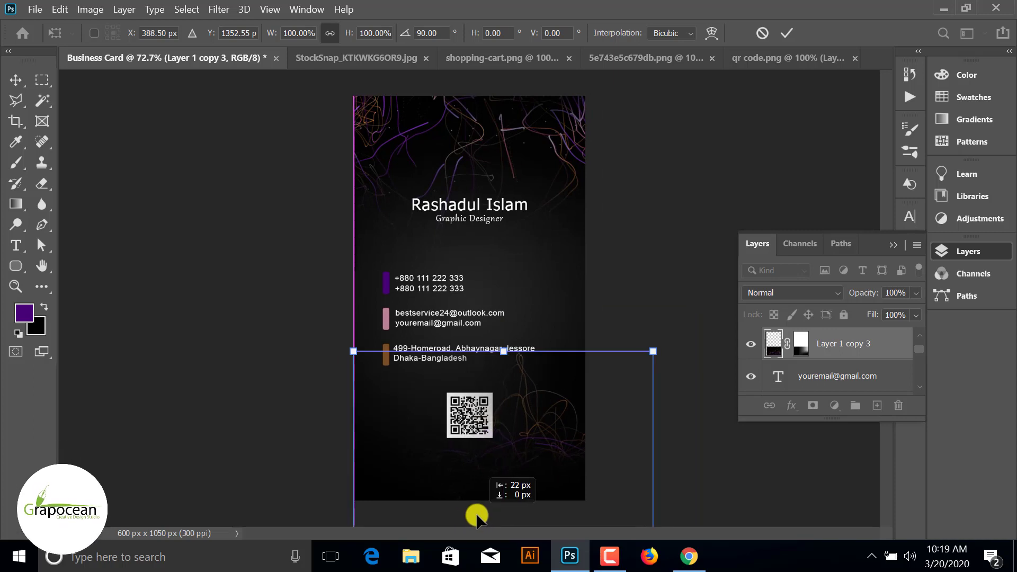
scroll(533, 397, "down", 2)
mouse_move(533, 397)
left_mouse_down()
mouse_move(546, 467)
mouse_move(533, 465)
left_mouse_up()
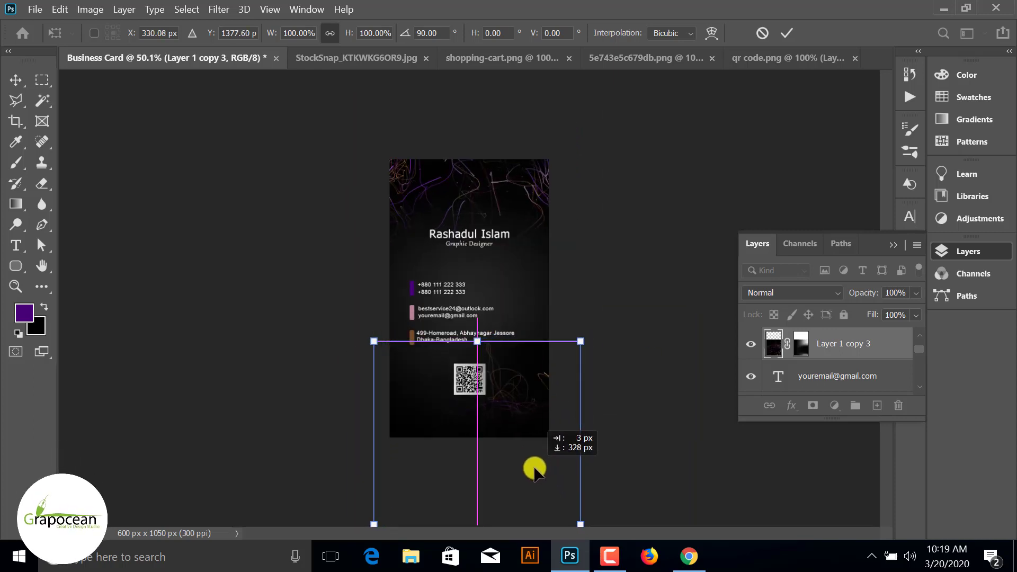
left_click(786, 33)
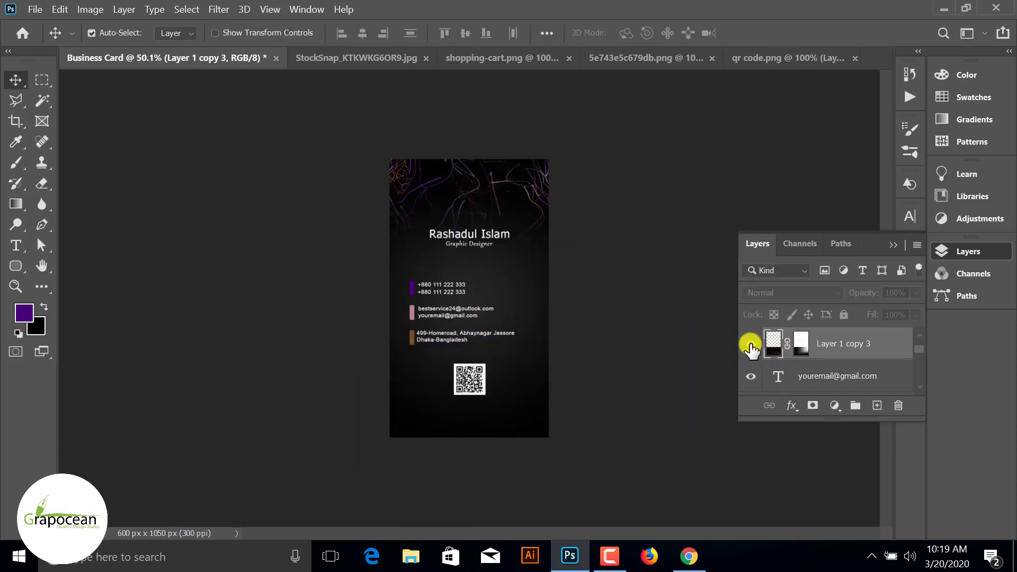
Target Layer 1 copy 3's layer mask with the Gradient tool to fade the swirl
left_click(800, 343)
left_click(18, 210)
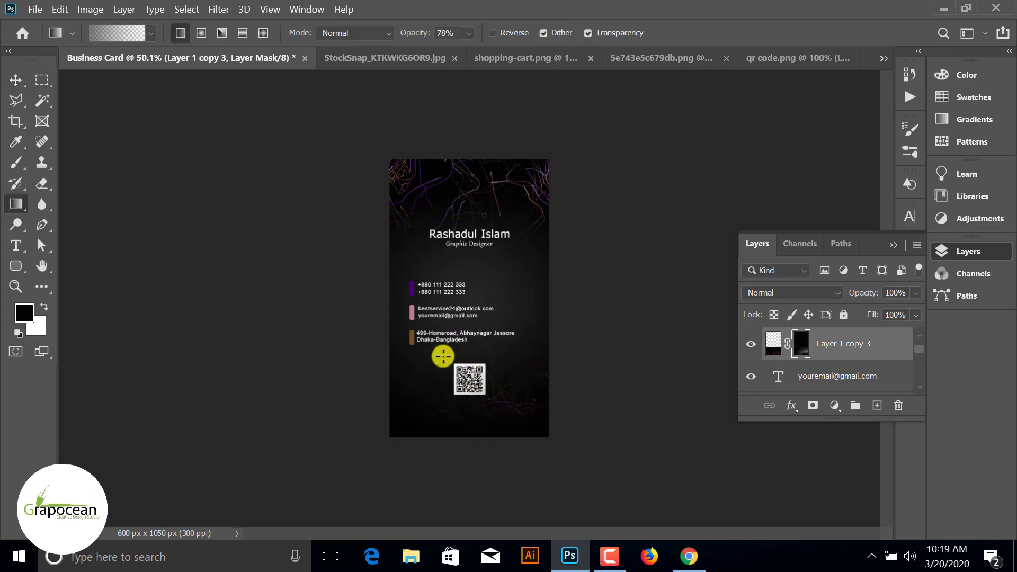
scroll(563, 443, "up", 3)
scroll(562, 443, "down", 2)
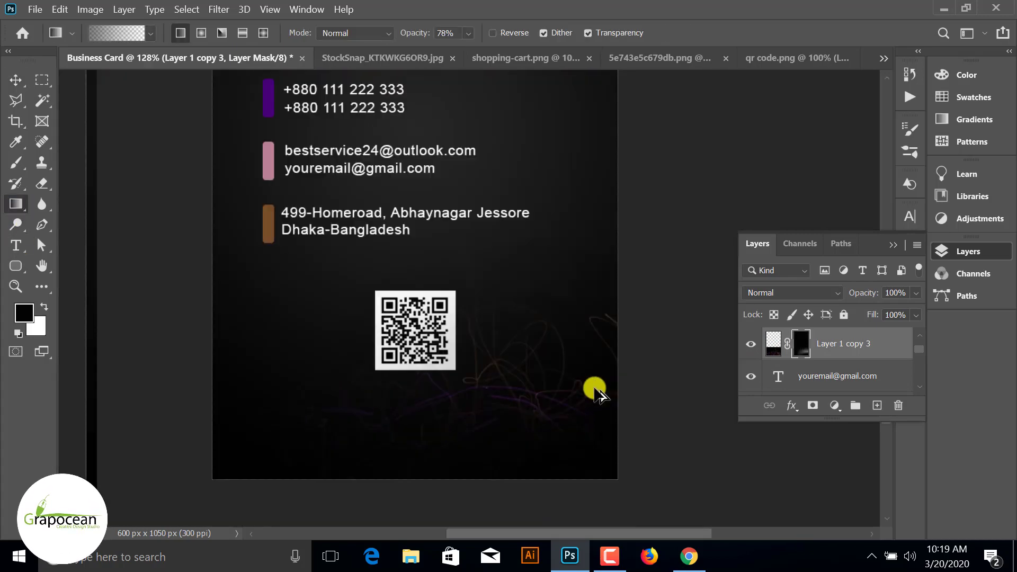
scroll(595, 390, "down", 2)
scroll(558, 381, "down", 1)
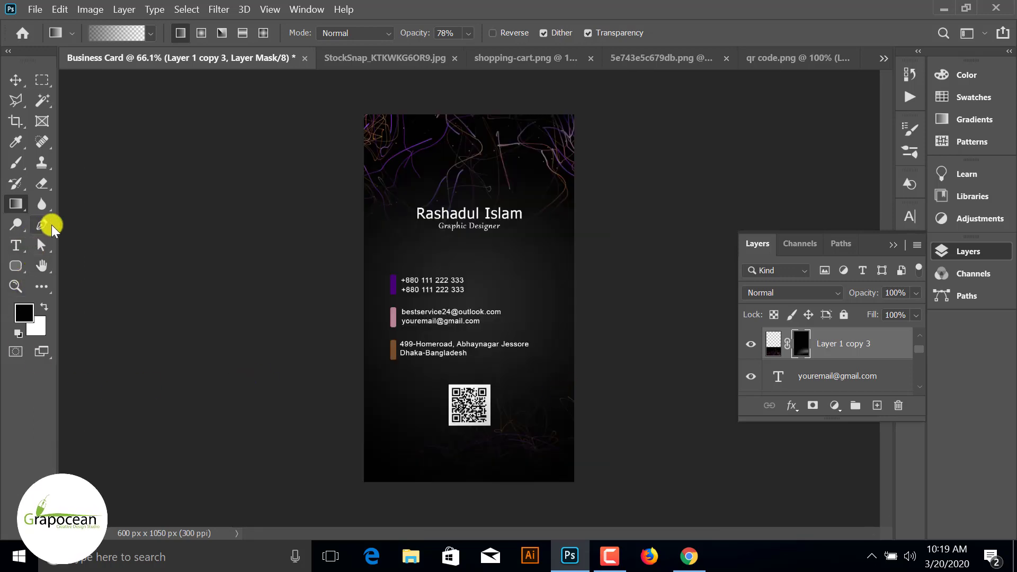
Draw a closed purple-filled curved wave shape with the Pen tool at the lower-left corner
left_click(42, 225)
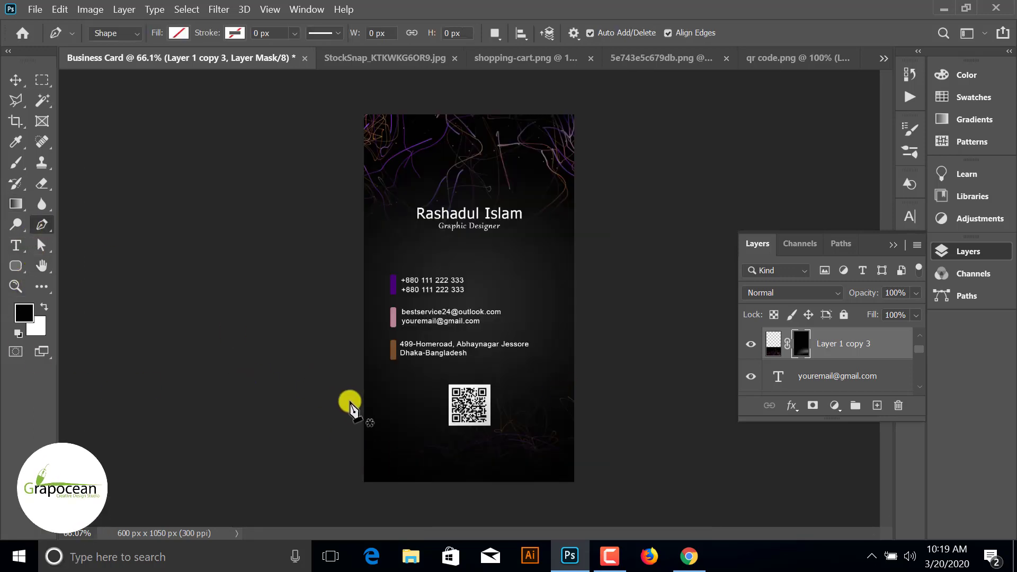
left_click(178, 33)
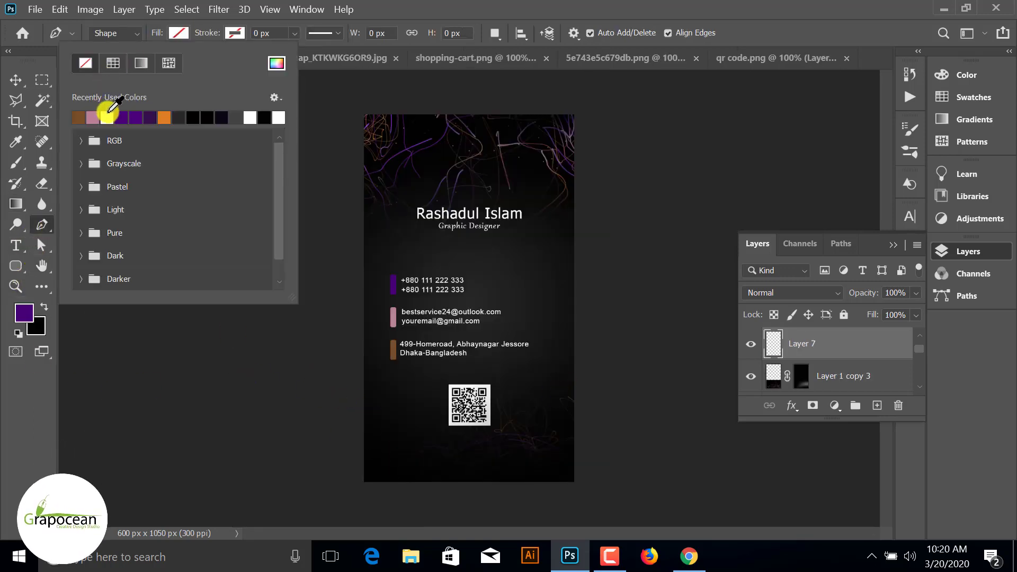
left_click(344, 389)
left_click_drag(426, 451, 501, 472)
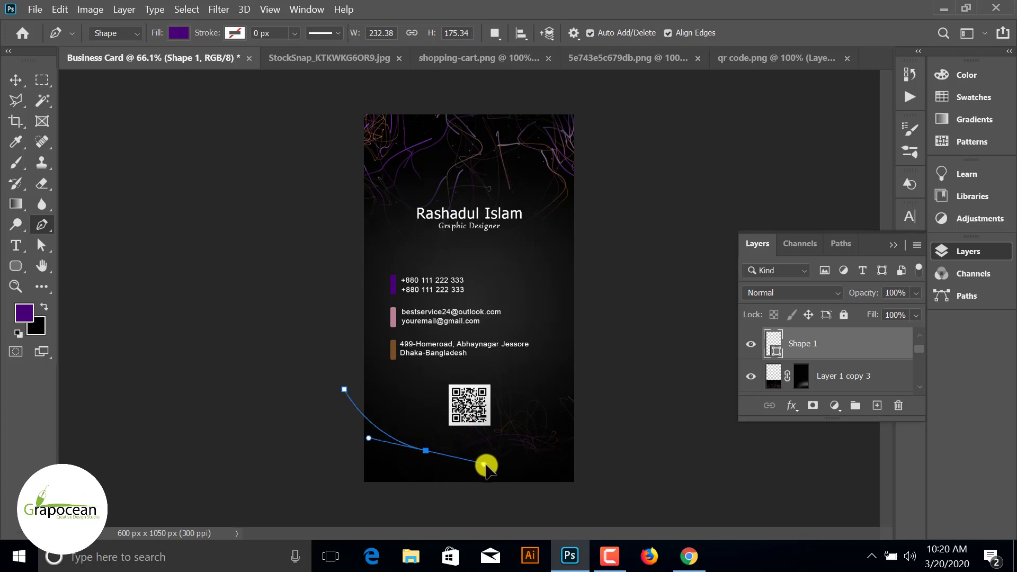
left_click(358, 501)
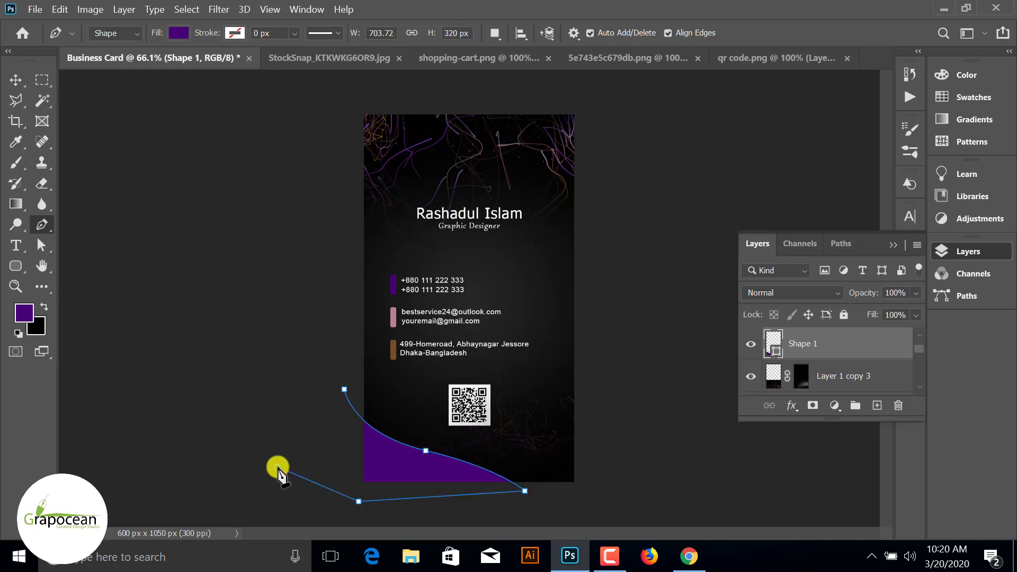
left_click(277, 467)
left_click(15, 79)
left_click(551, 488)
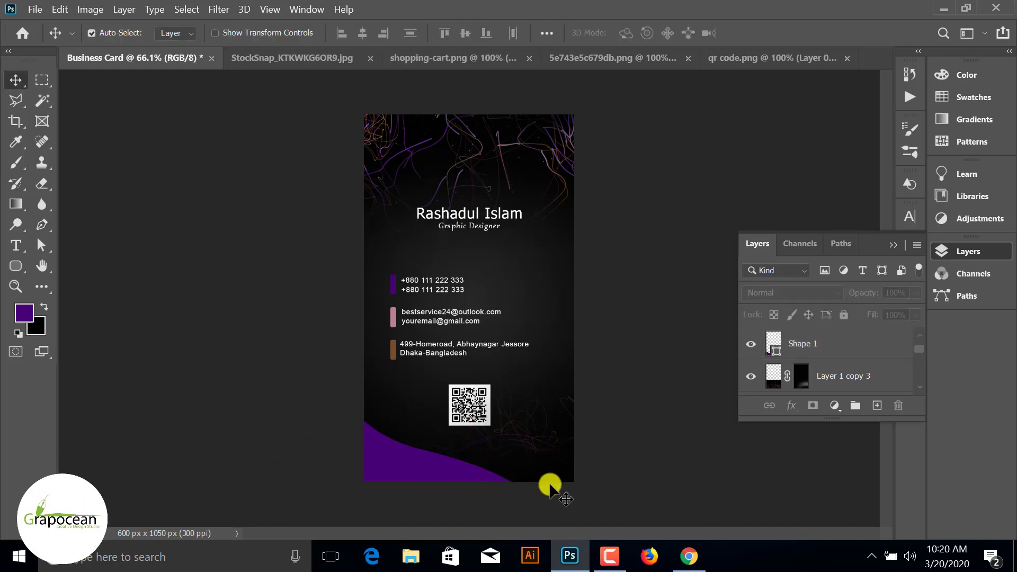
Fit the purple wave into the lower-left corner and reshape its curved top with an extra anchor
scroll(483, 497, "up", 3)
left_click_drag(352, 398, 384, 414)
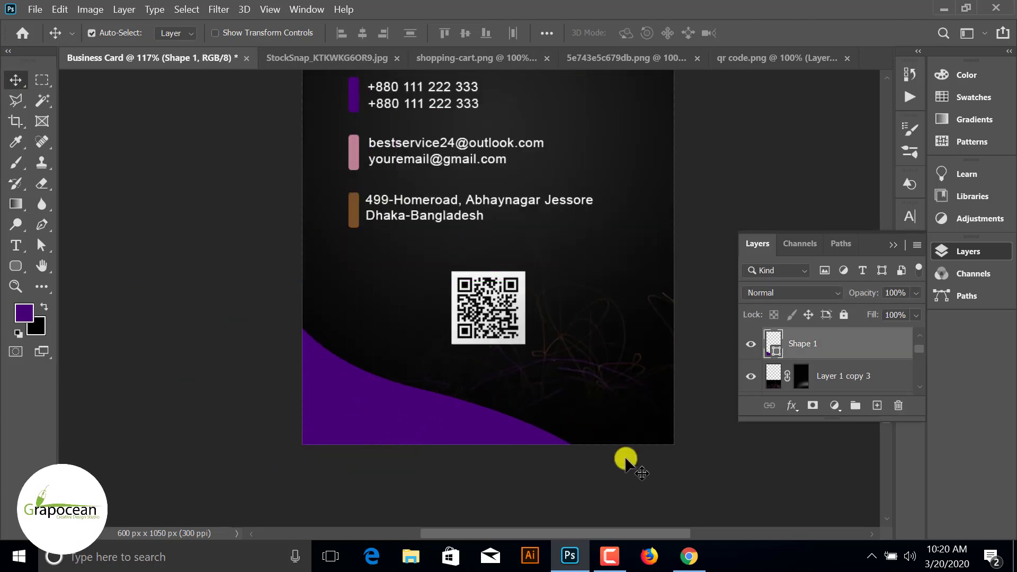
scroll(630, 460, "down", 4)
left_click(42, 224)
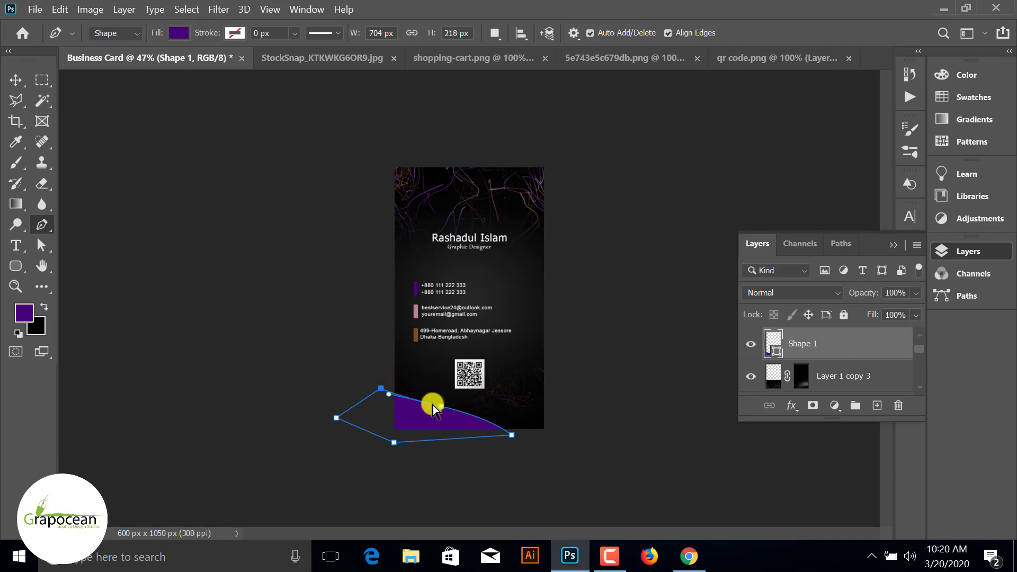
left_click_drag(441, 418, 430, 418)
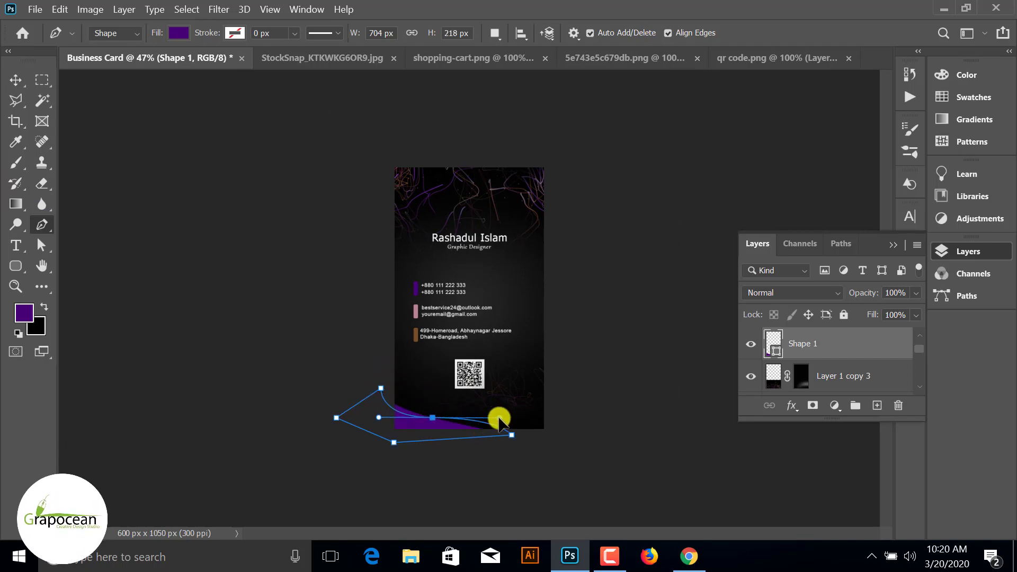
left_click(445, 418)
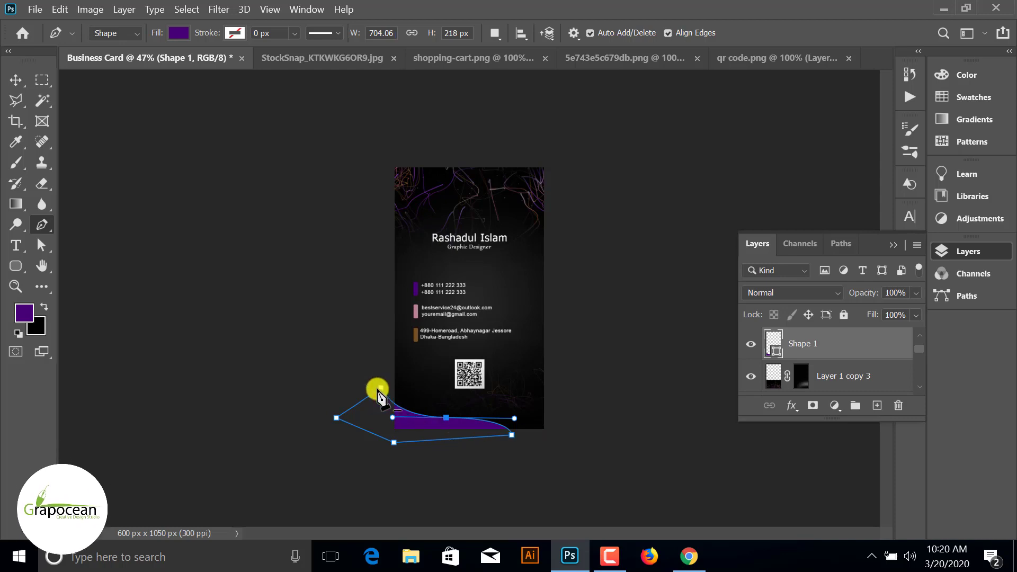
left_click(17, 81)
left_click(450, 477)
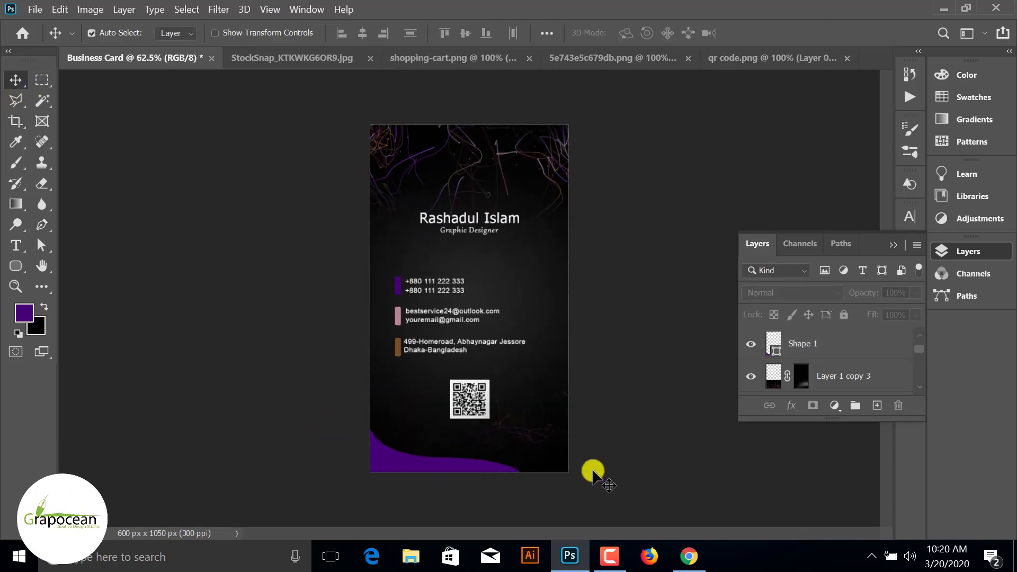
scroll(589, 472, "up", 5)
left_click(428, 414, "ctrl")
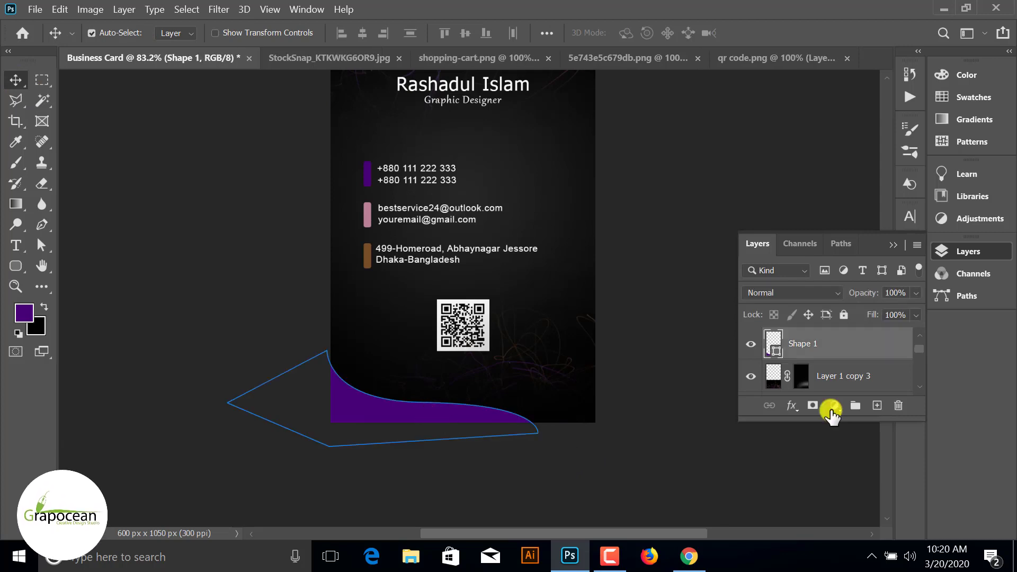
On a new layer, draw a second curved wave shape with a purple fill
left_click(878, 406)
key("p")
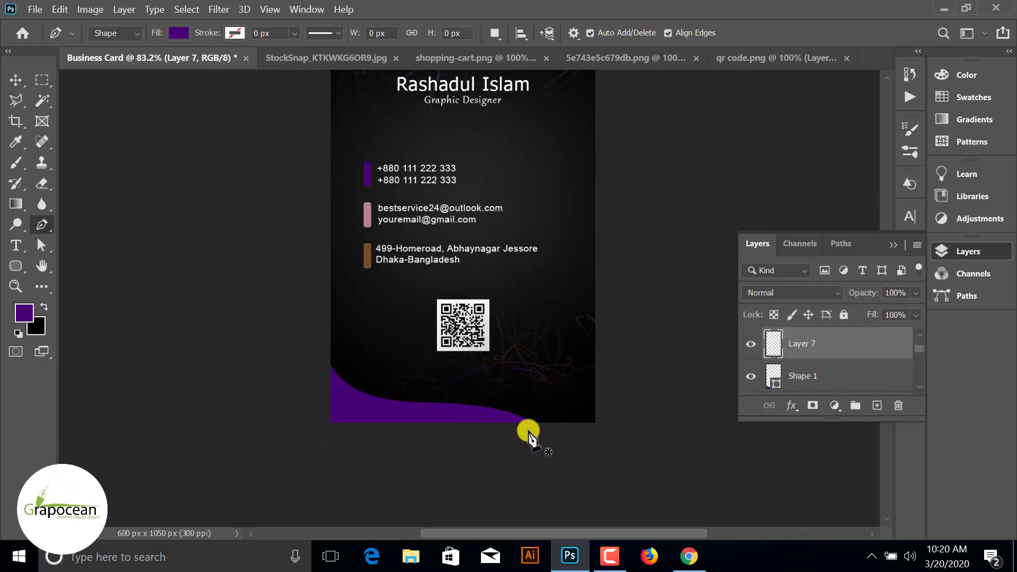
left_click(531, 423)
left_click_drag(423, 393, 345, 398)
left_click(302, 290)
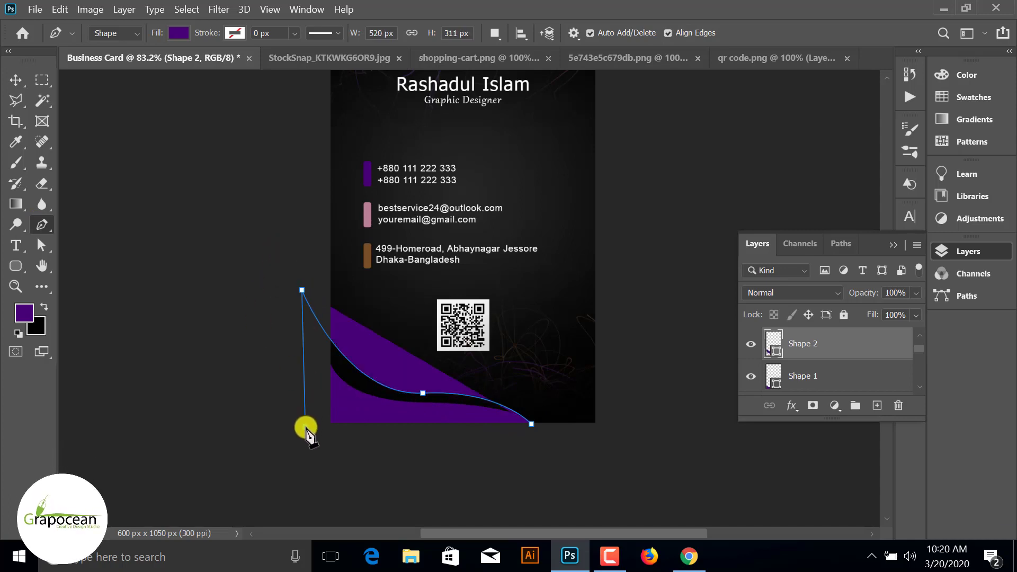
left_click(305, 427)
left_click(484, 472)
left_click(531, 424)
left_click(179, 33)
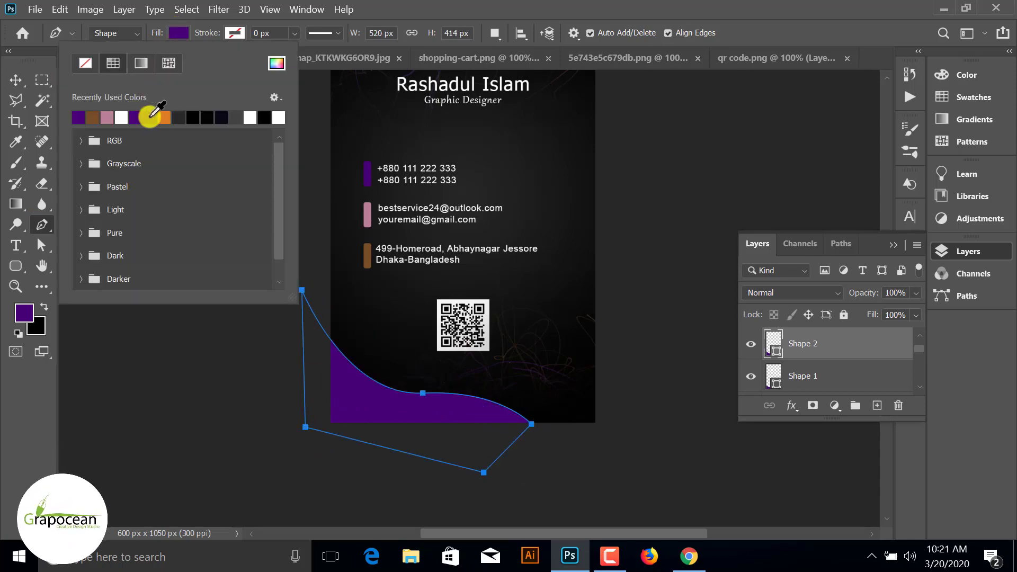
left_click(16, 79)
Send the second wave two levels back behind the first and nudge it into place
key("ctrl+bracketleft")
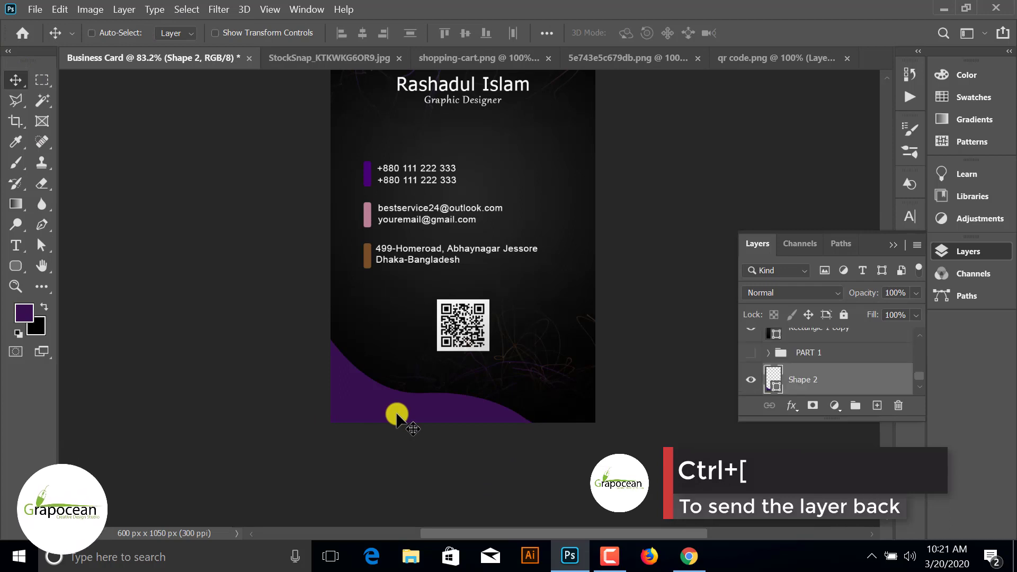
key("ctrl+bracketleft")
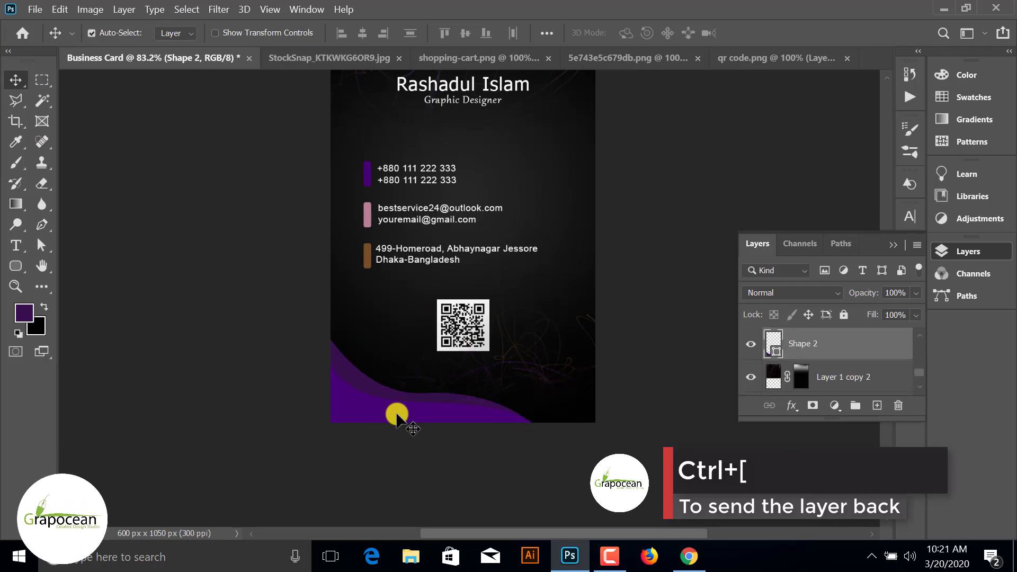
scroll(420, 475, "up", 3)
left_click_drag(379, 390, 357, 383)
scroll(626, 422, "down", 3)
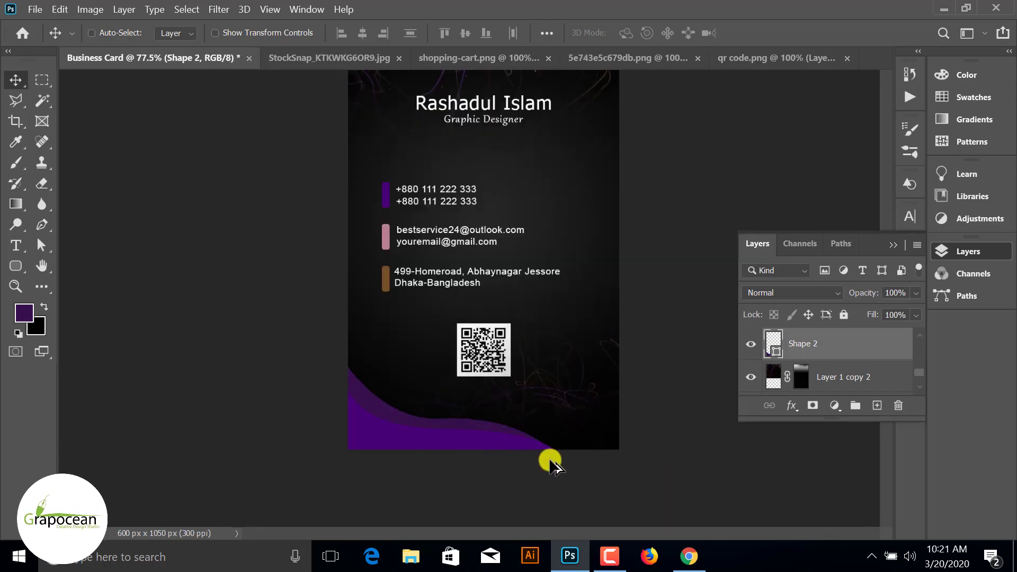
scroll(476, 464, "up", 2)
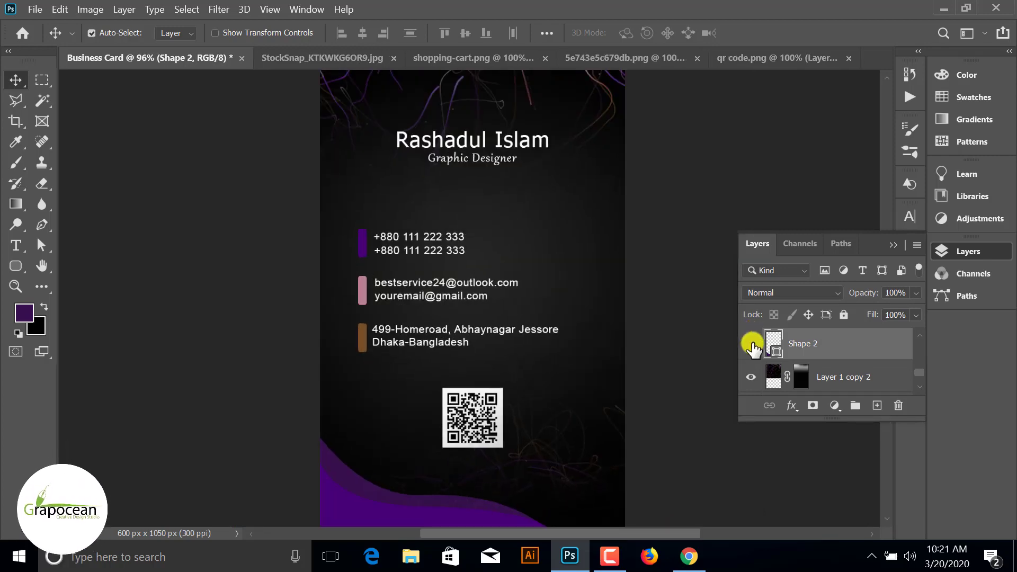
left_click(751, 344)
left_click(751, 345)
Smooth the second wave's top curve by adjusting its path handles
left_click(42, 225)
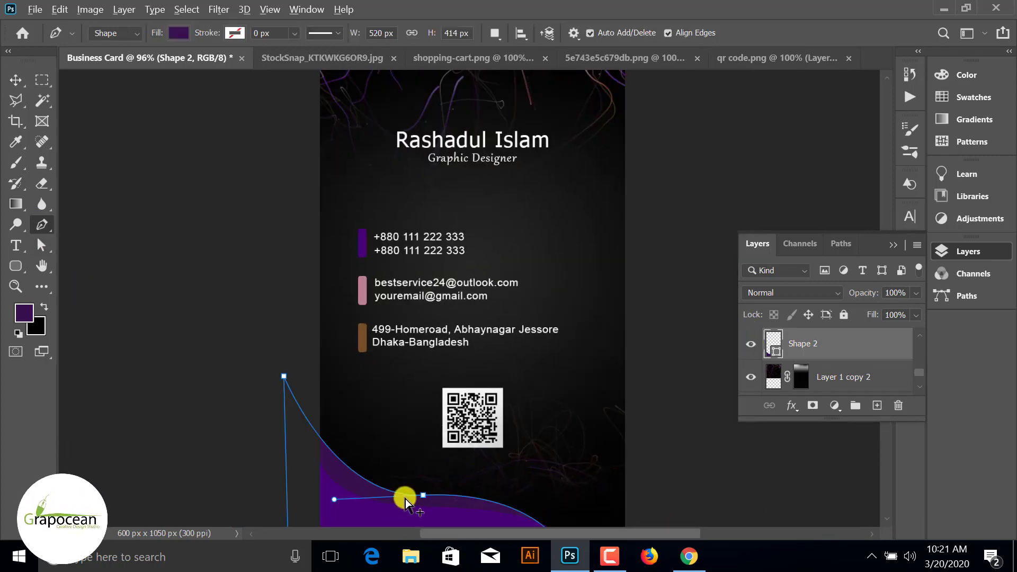
scroll(406, 498, "down", 2)
mouse_move(375, 460)
left_mouse_down()
mouse_move(363, 452)
mouse_move(370, 465)
left_mouse_up()
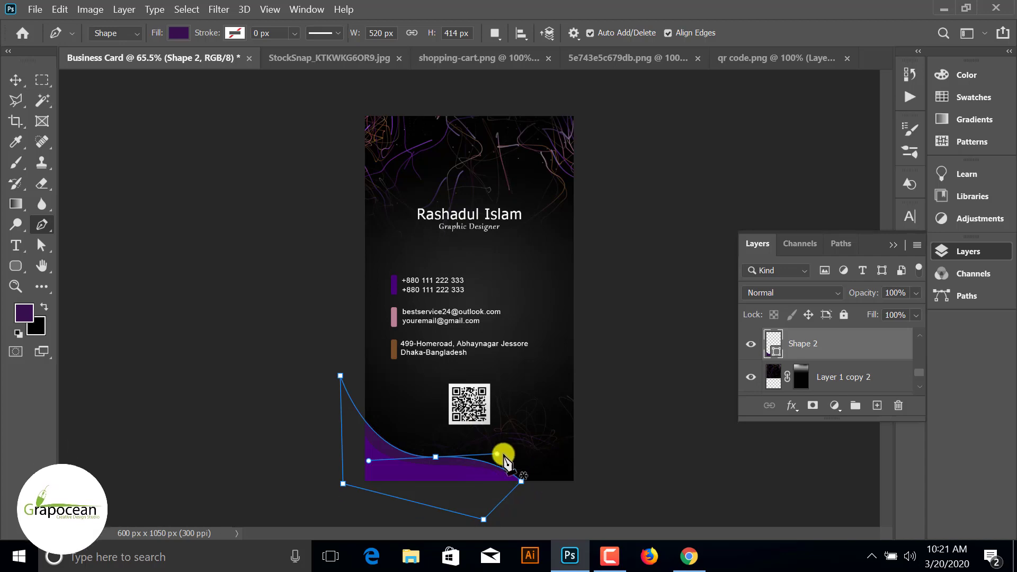
left_click(15, 80)
scroll(494, 518, "up", 3, "alt")
scroll(586, 442, "down", 3, "alt")
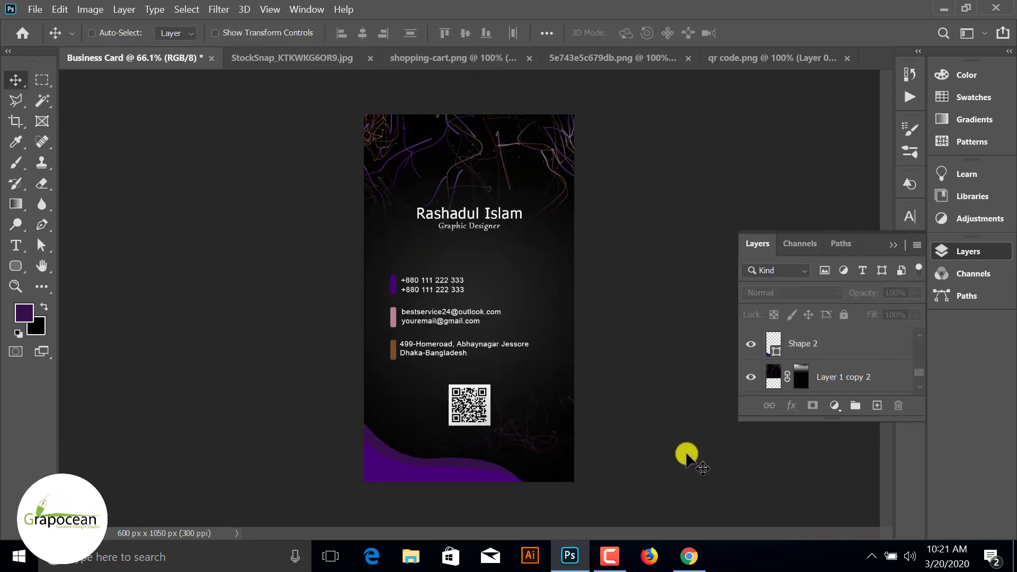